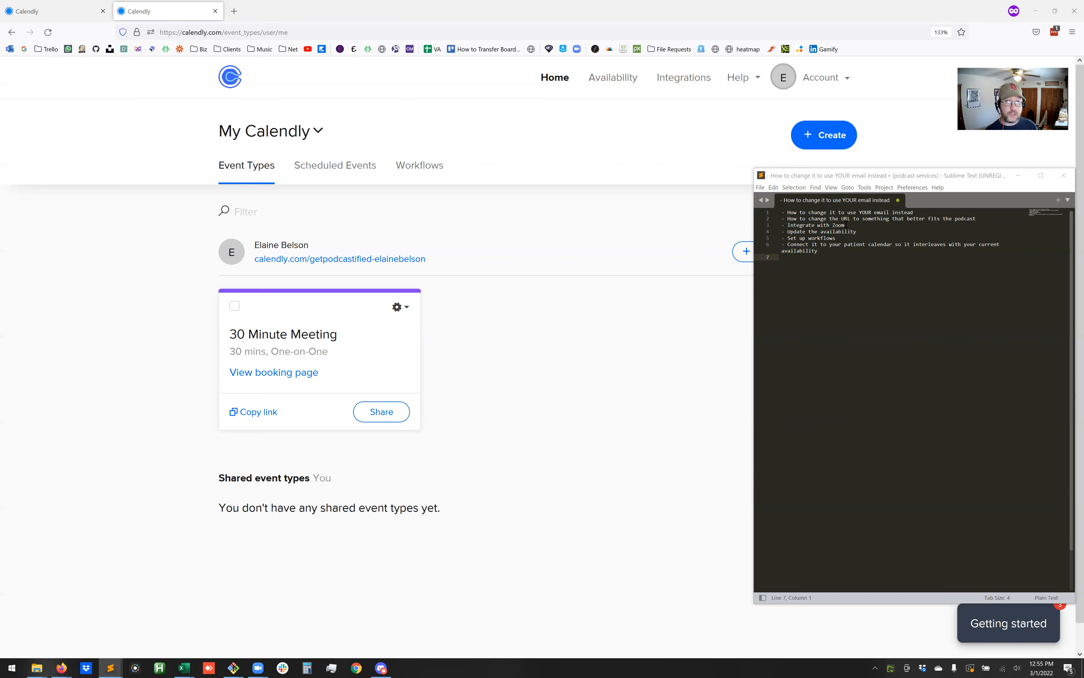
Review the setup checklist in the text editor, including the workflows and patient calendar items, and minimize its window.
left_click_drag(848, 225, 781, 224)
left_click(870, 281)
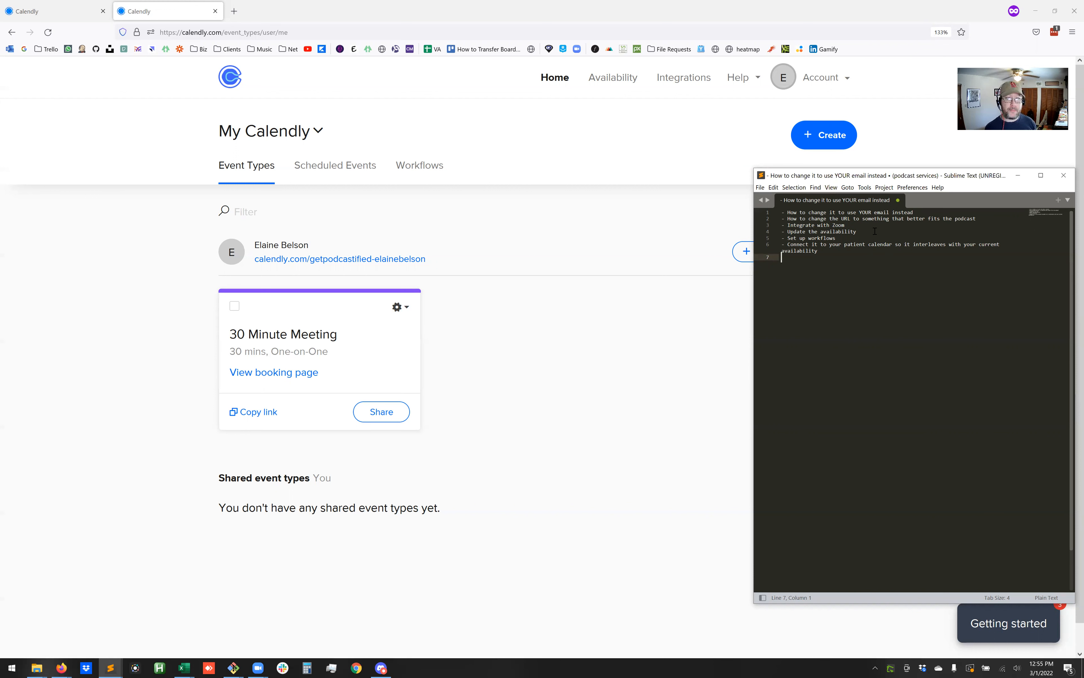
left_click_drag(836, 239, 781, 238)
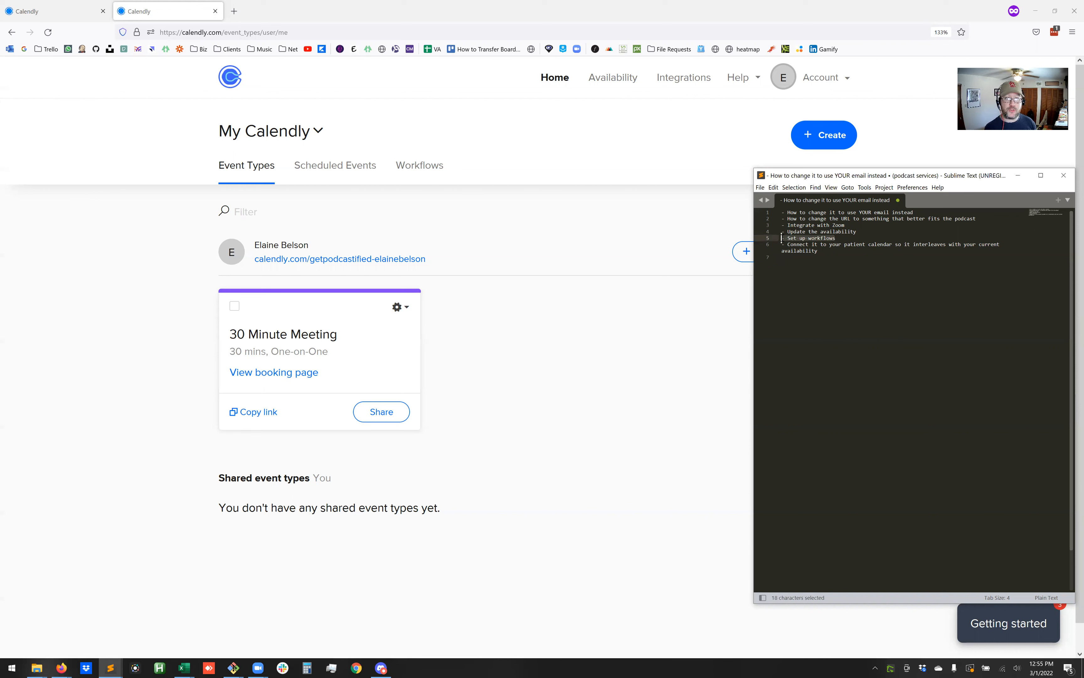
left_click(863, 286)
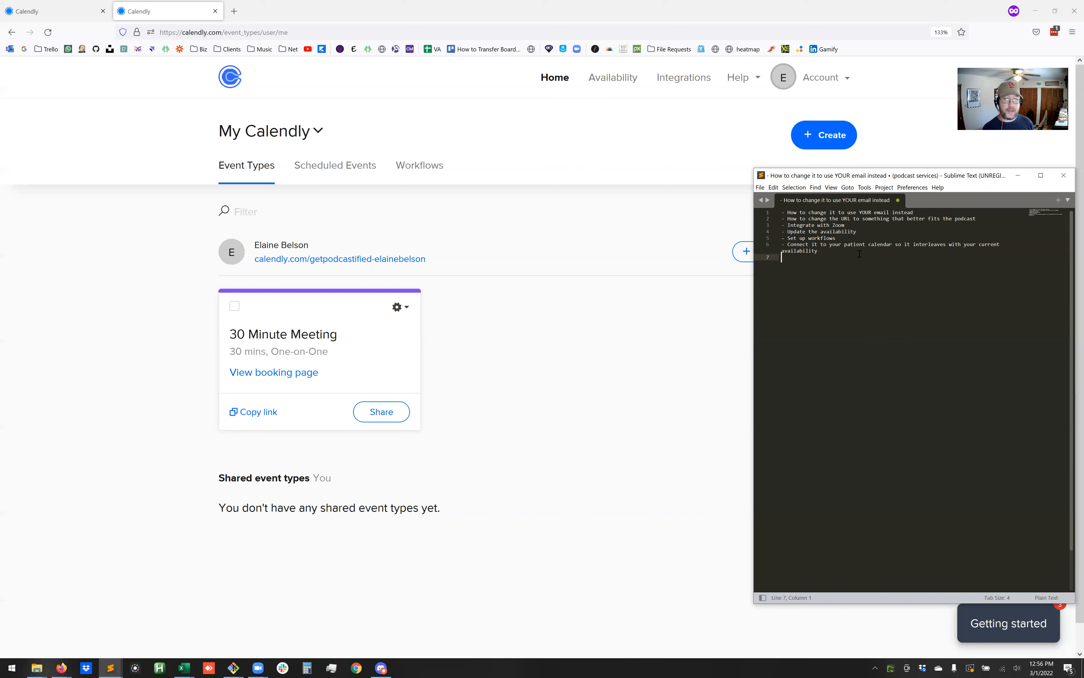
left_click(836, 254)
left_click(782, 243, "shift")
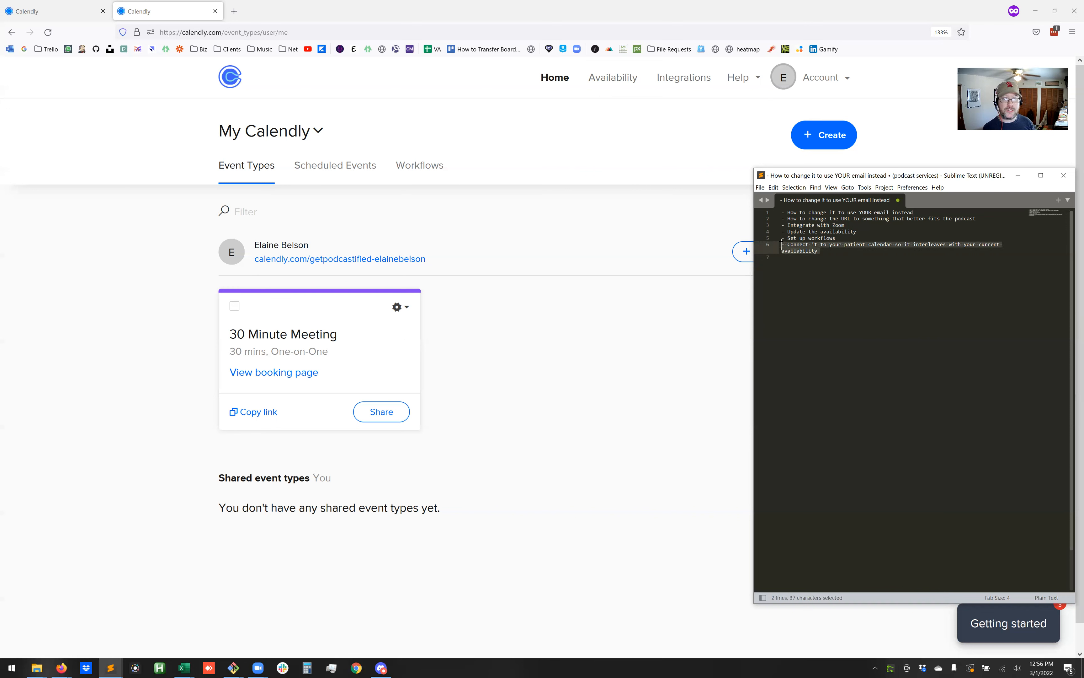
left_click(828, 253)
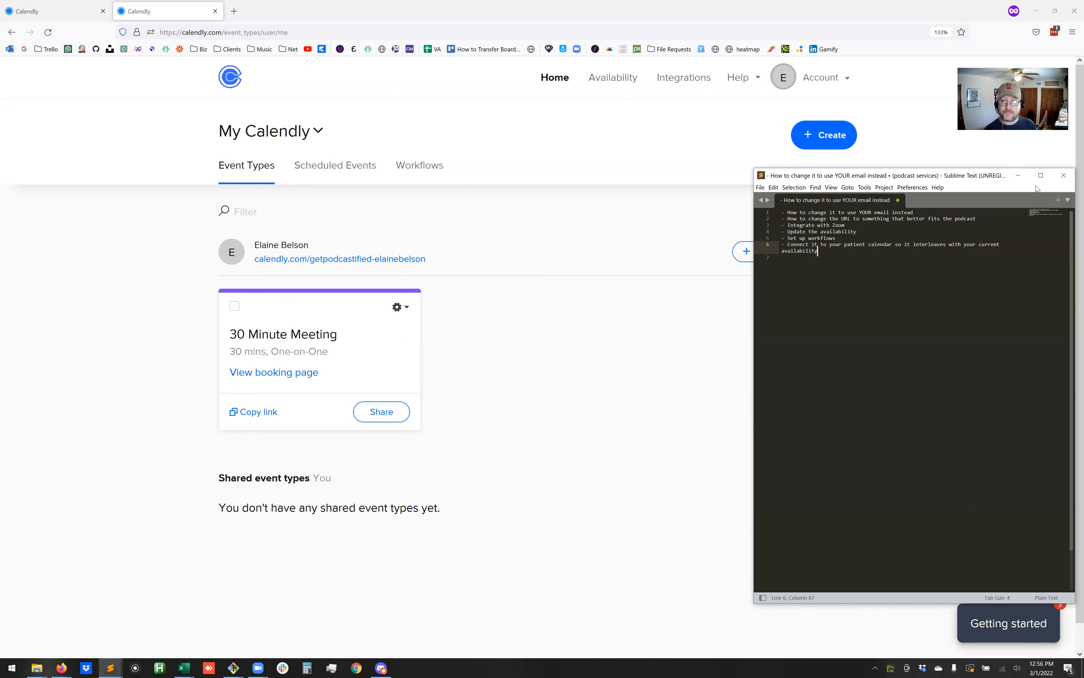
left_click(1020, 178)
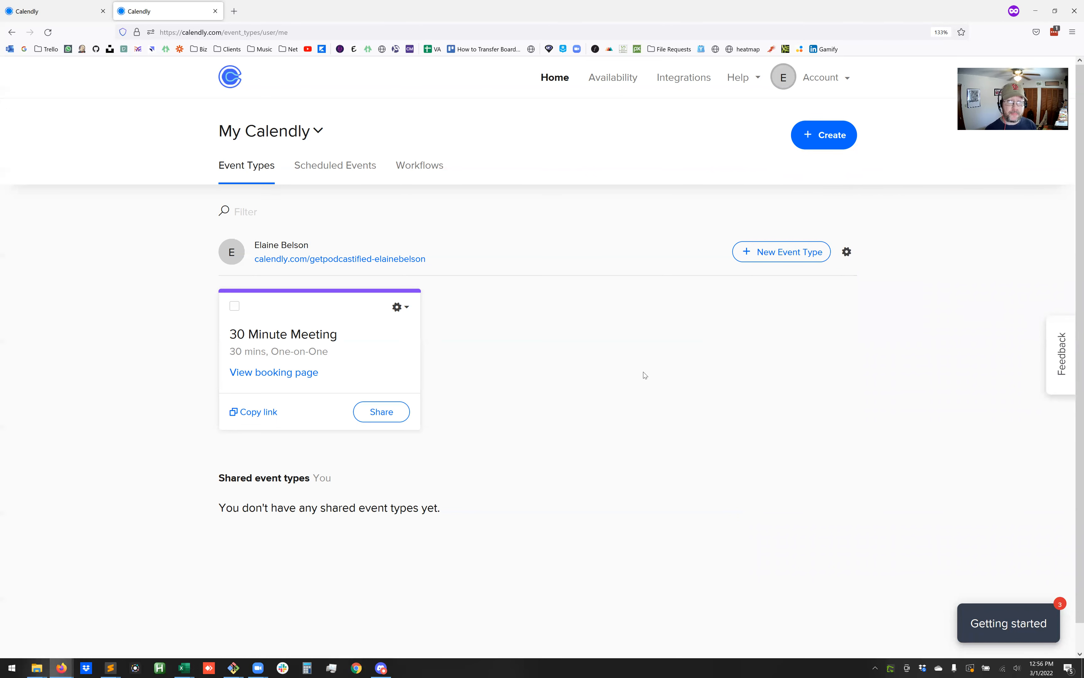
View the form for changing the login email in Account Settings, and leave it without changes to return to the home page.
left_click(823, 79)
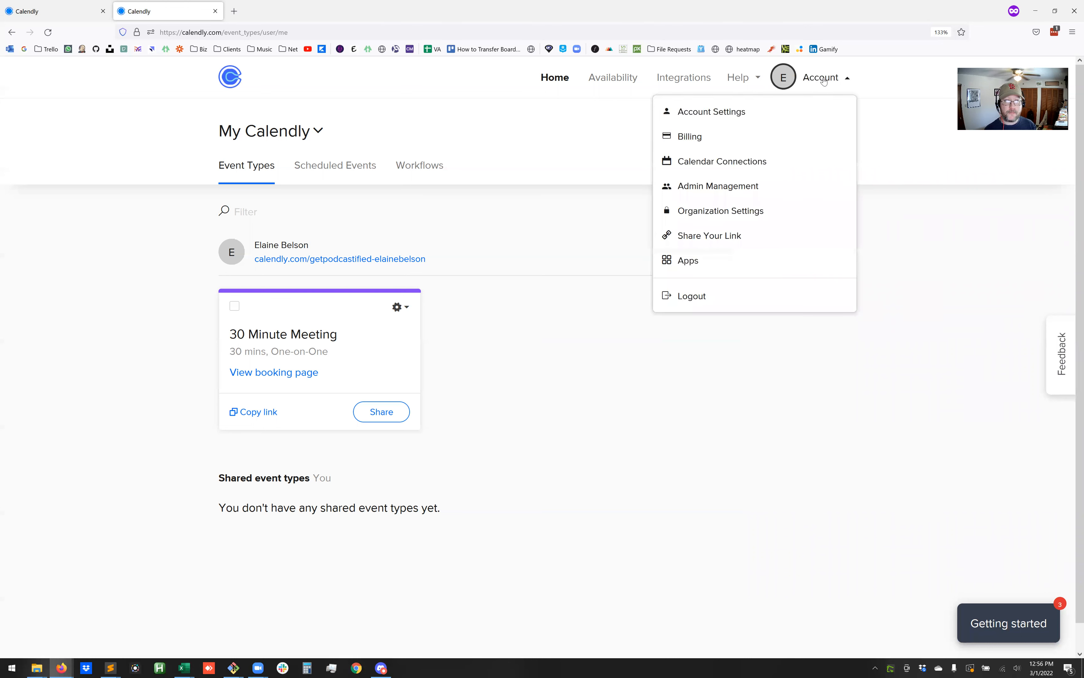
left_click(707, 117)
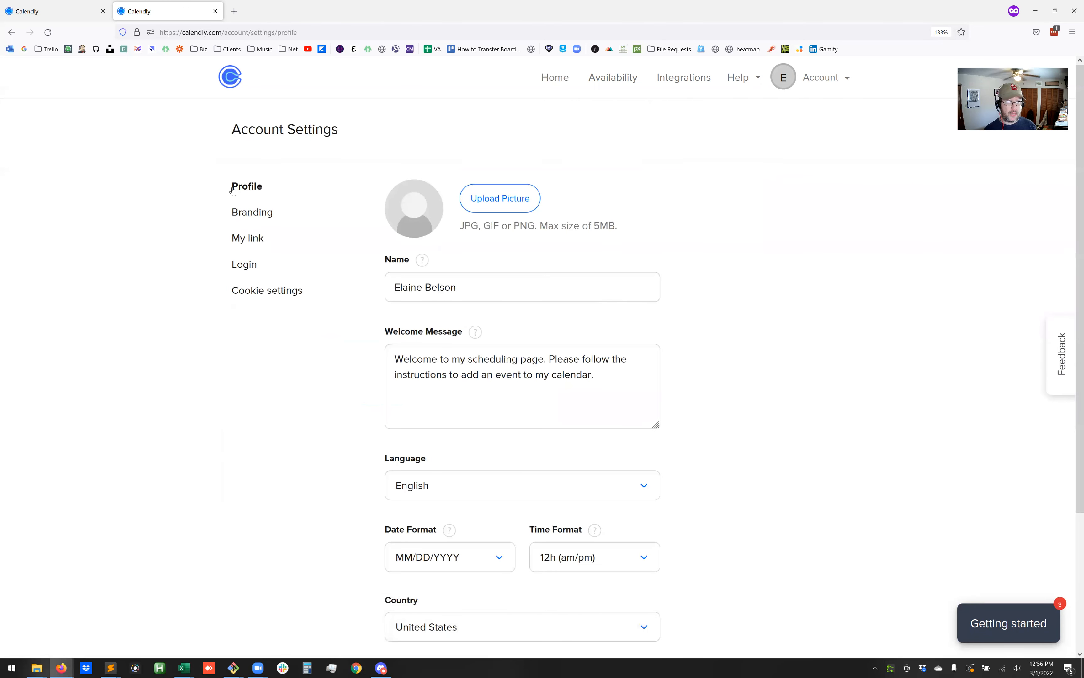
left_click(237, 268)
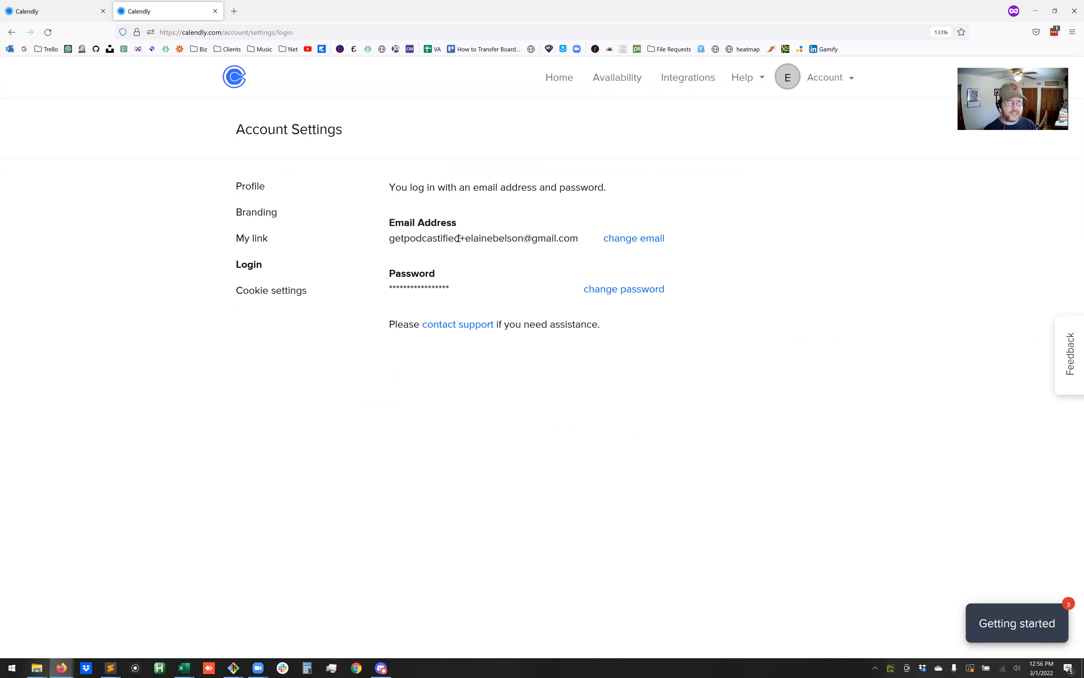
left_click_drag(460, 238, 582, 239)
left_click(619, 239)
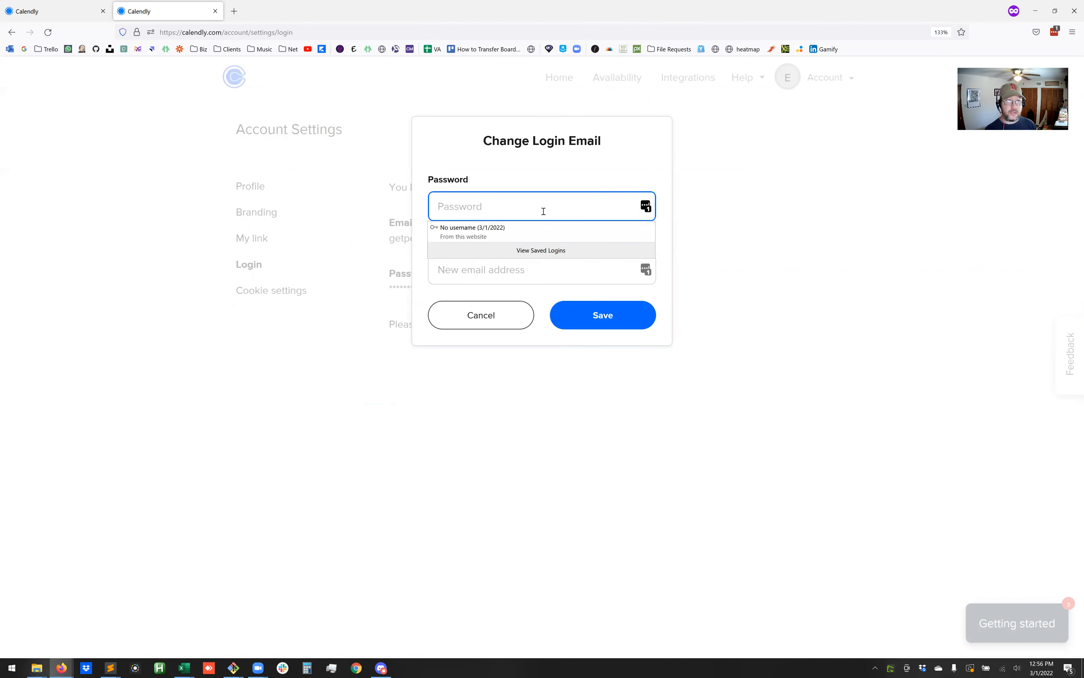
left_click(636, 167)
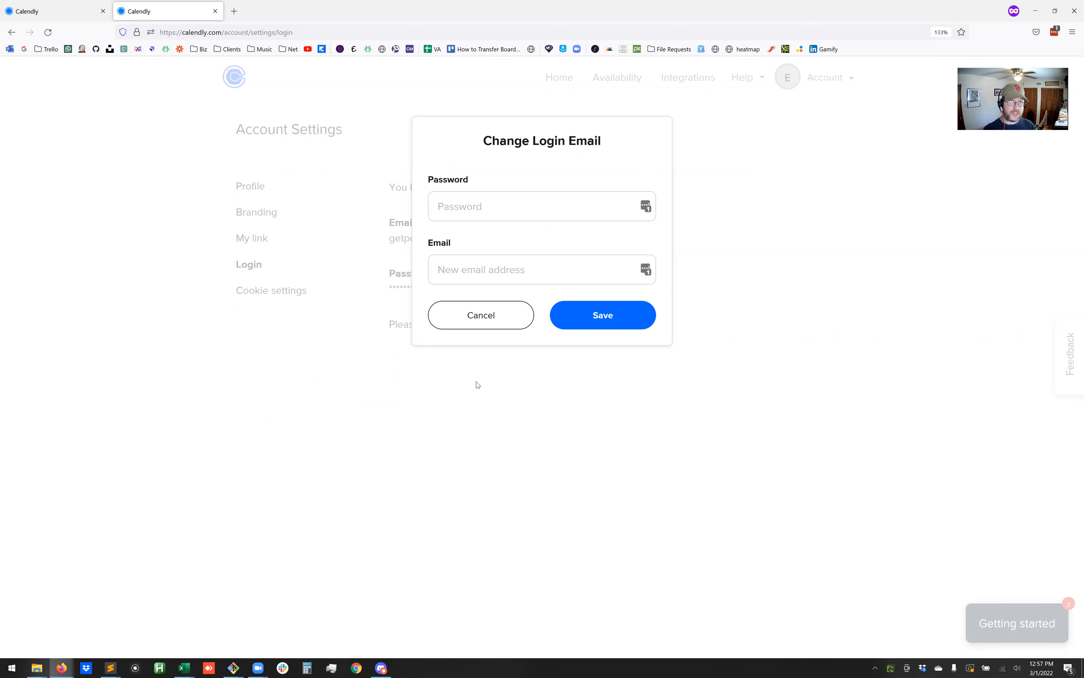
key("alt+Tab")
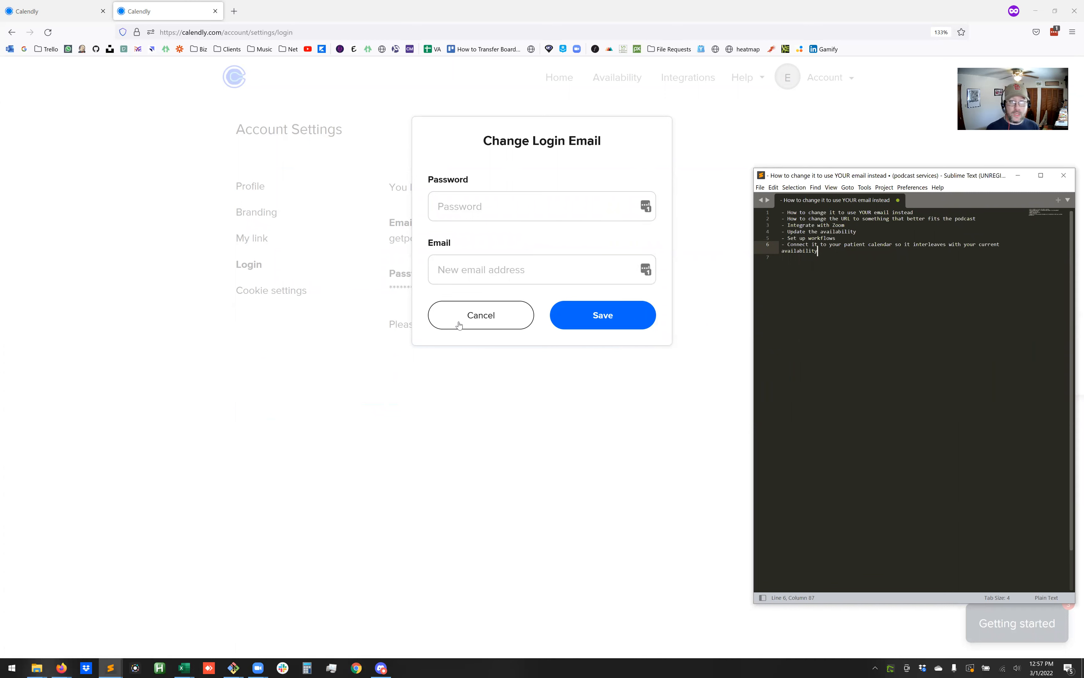
left_click(476, 320)
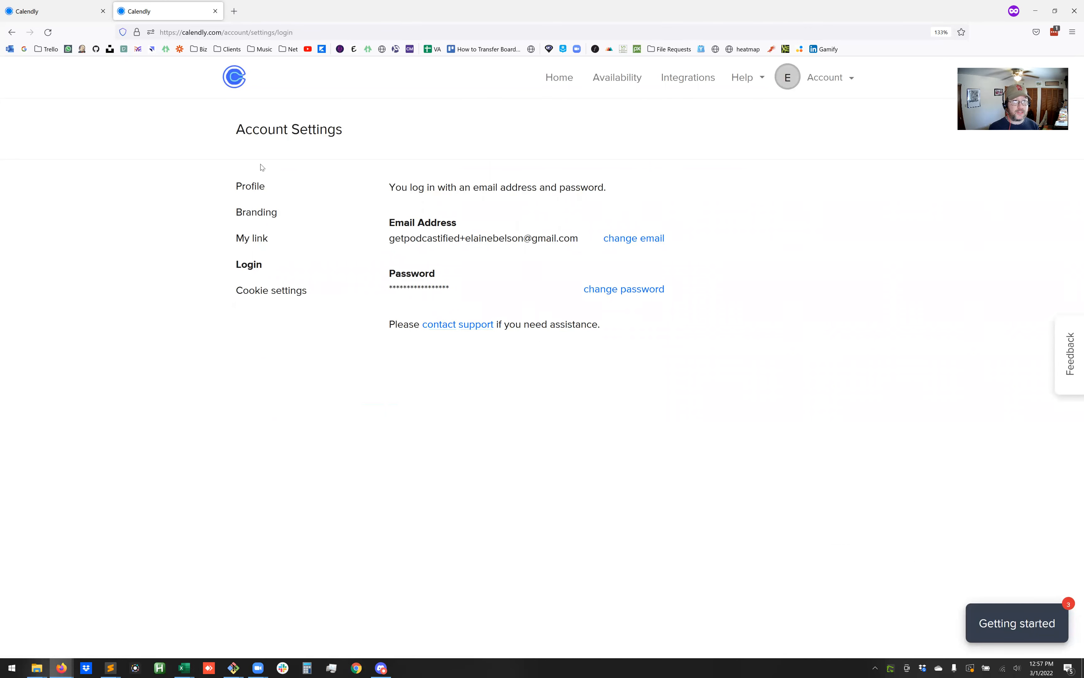
left_click(232, 82)
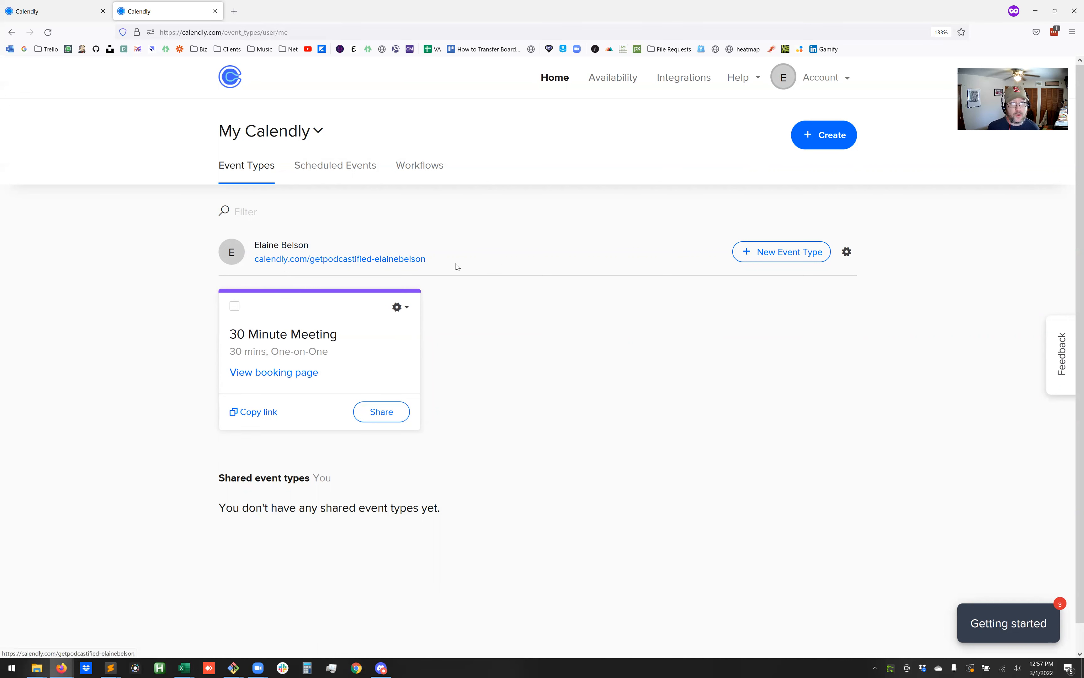
View the customizable Calendly URL under My link in Account Settings, and return to the home page without changing it.
left_click(814, 83)
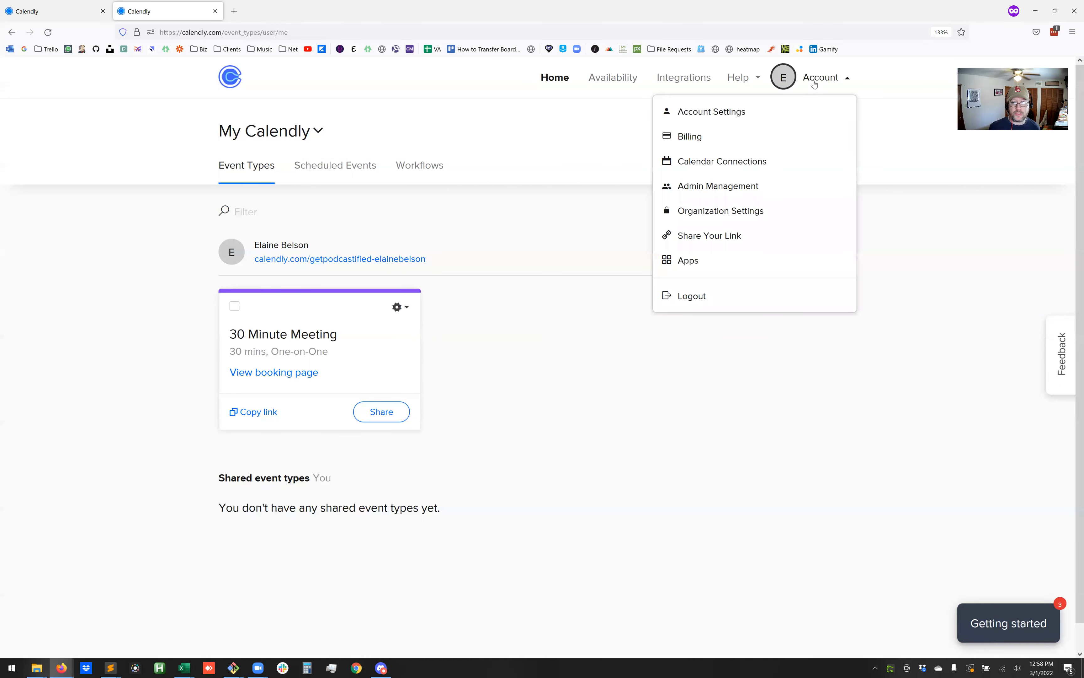
left_click(730, 113)
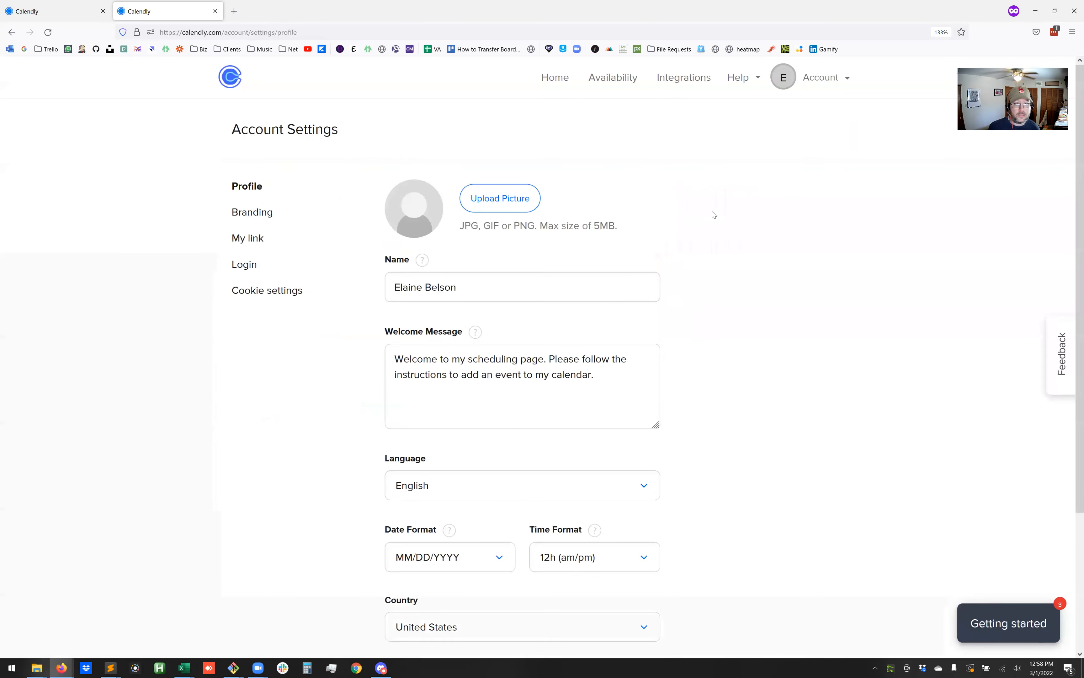
left_click(252, 241)
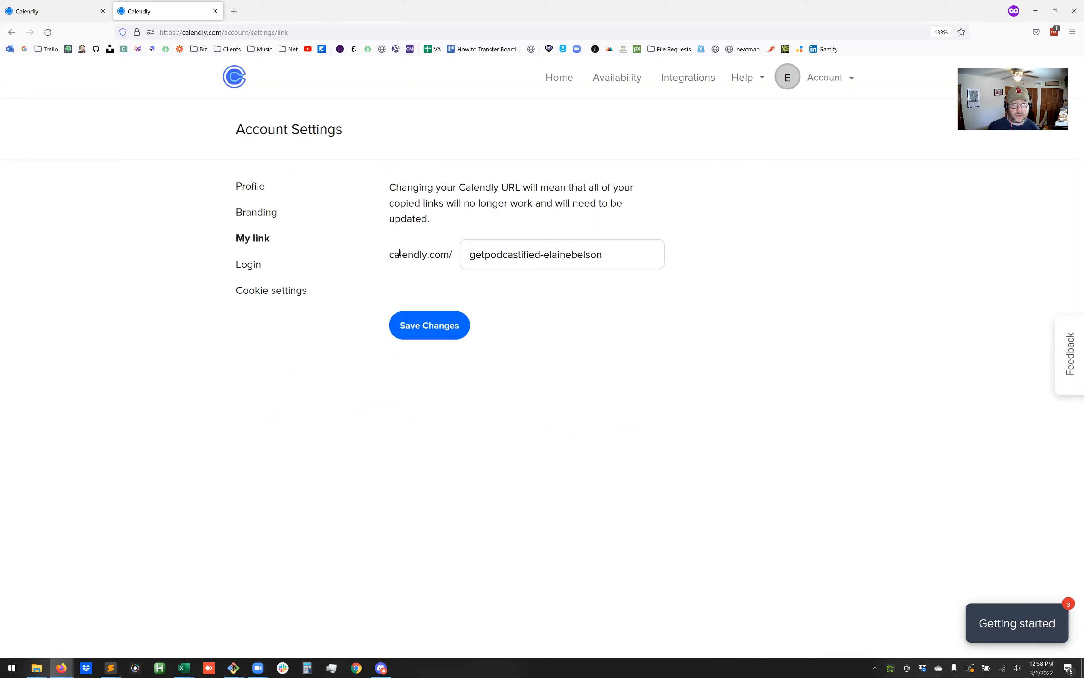
left_click_drag(467, 254, 648, 292)
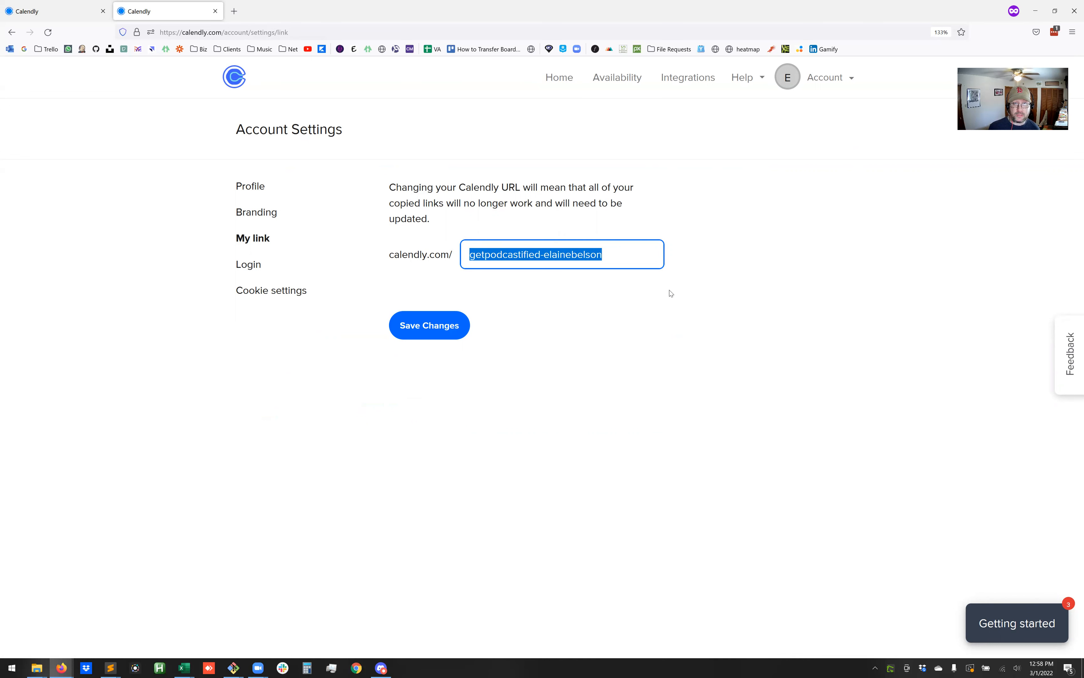
left_click(632, 254)
key("ctrl+a")
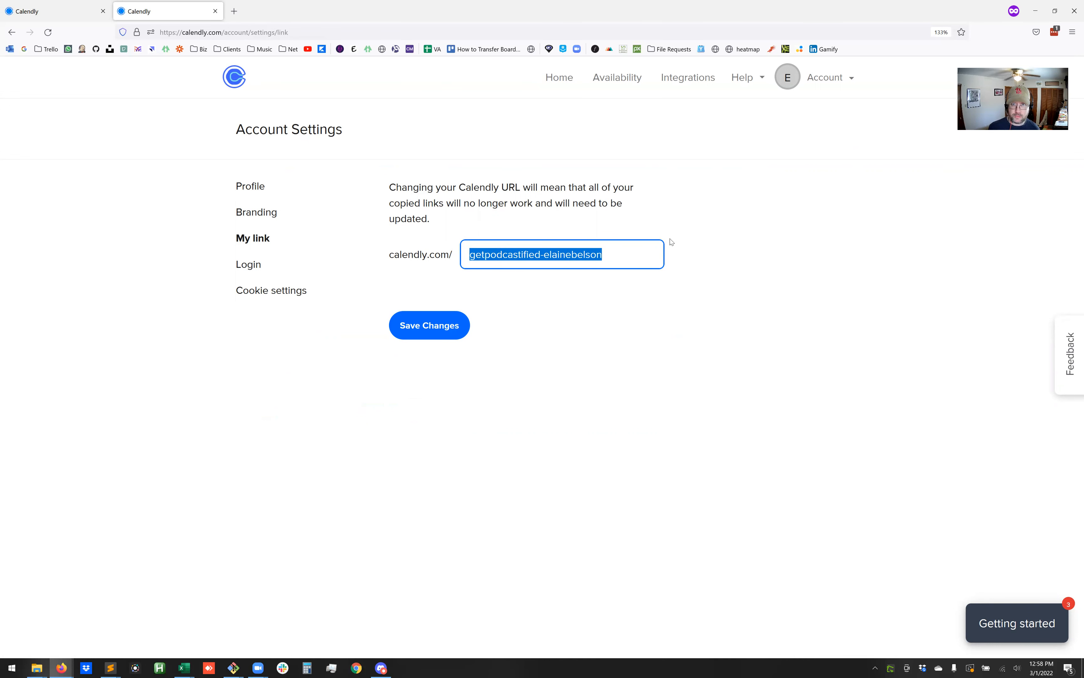
left_click_drag(619, 249, 447, 271)
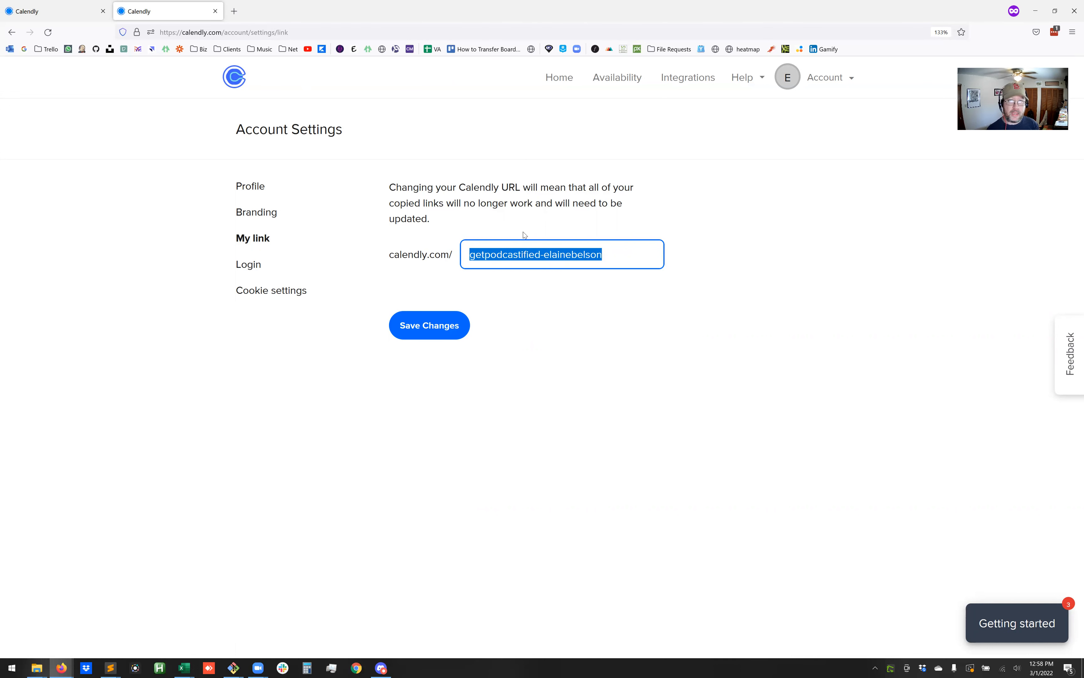
left_click(232, 77)
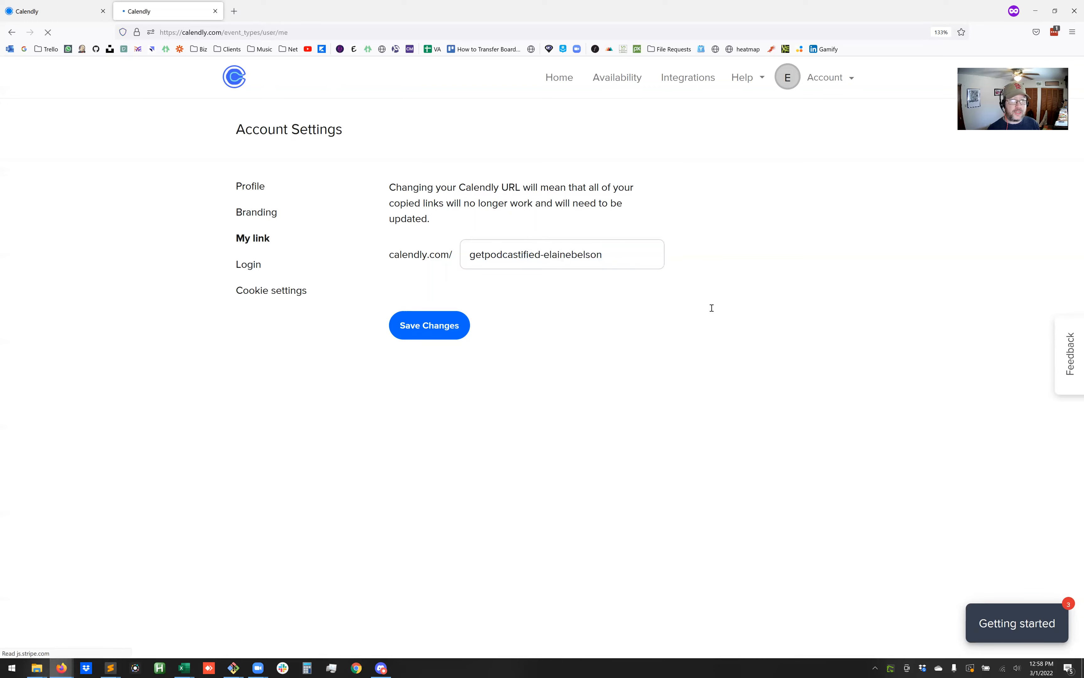
Consult the setup checklist and open the "What event is this?" section of the 30 Minute Meeting event type.
key("alt+Tab")
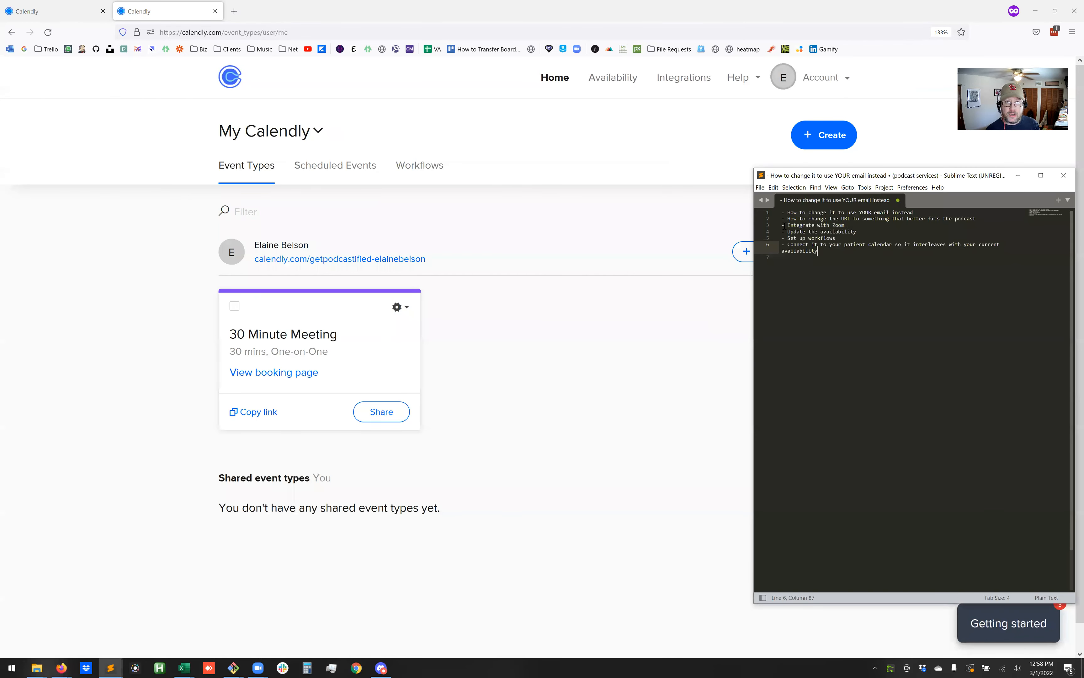
left_click(872, 311)
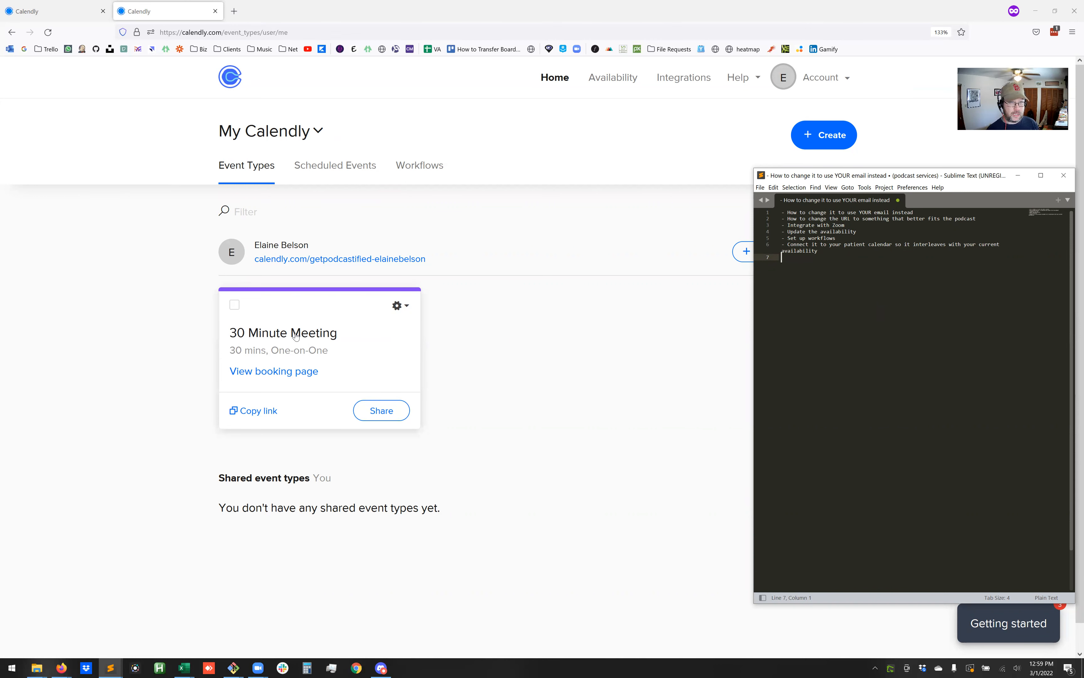
left_click(398, 306)
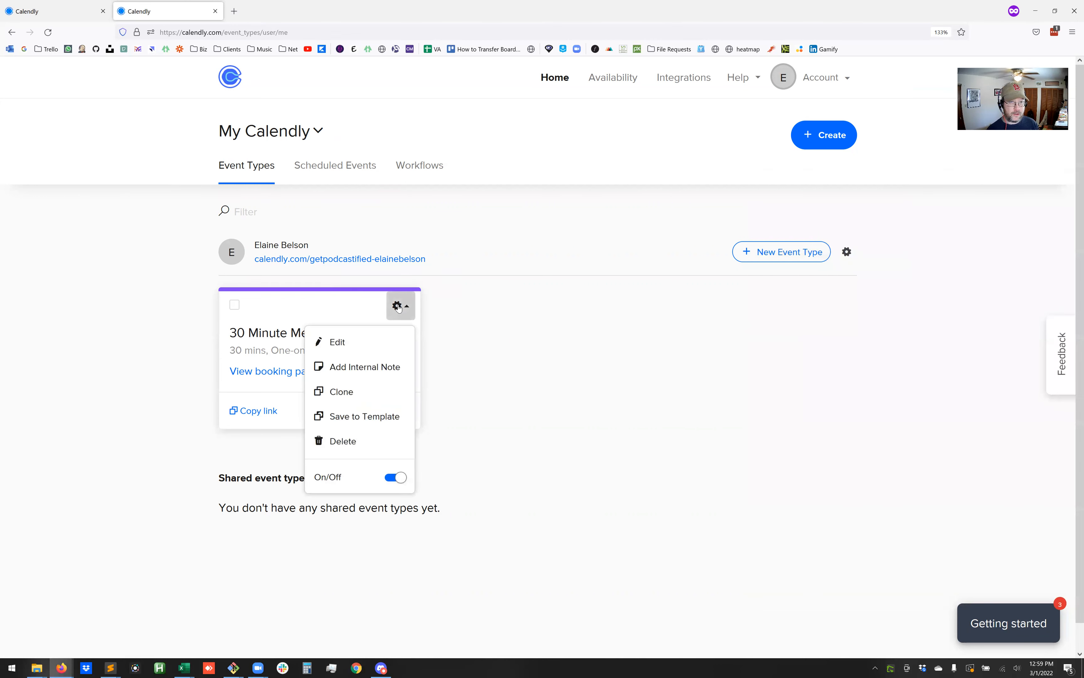
left_click(350, 343)
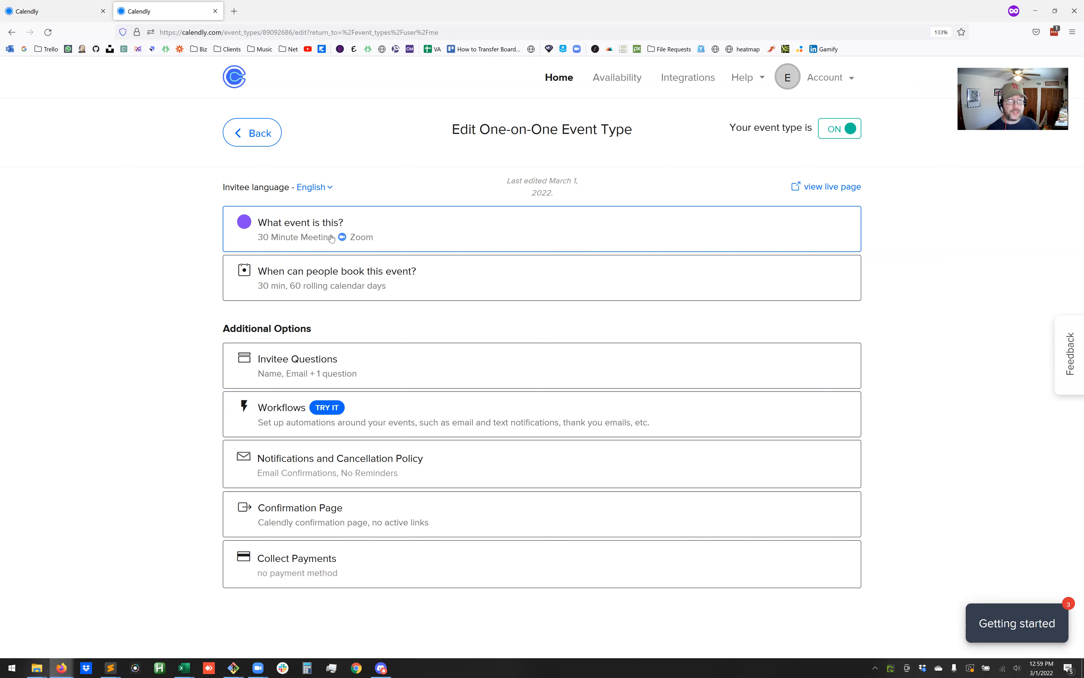
left_click(420, 231)
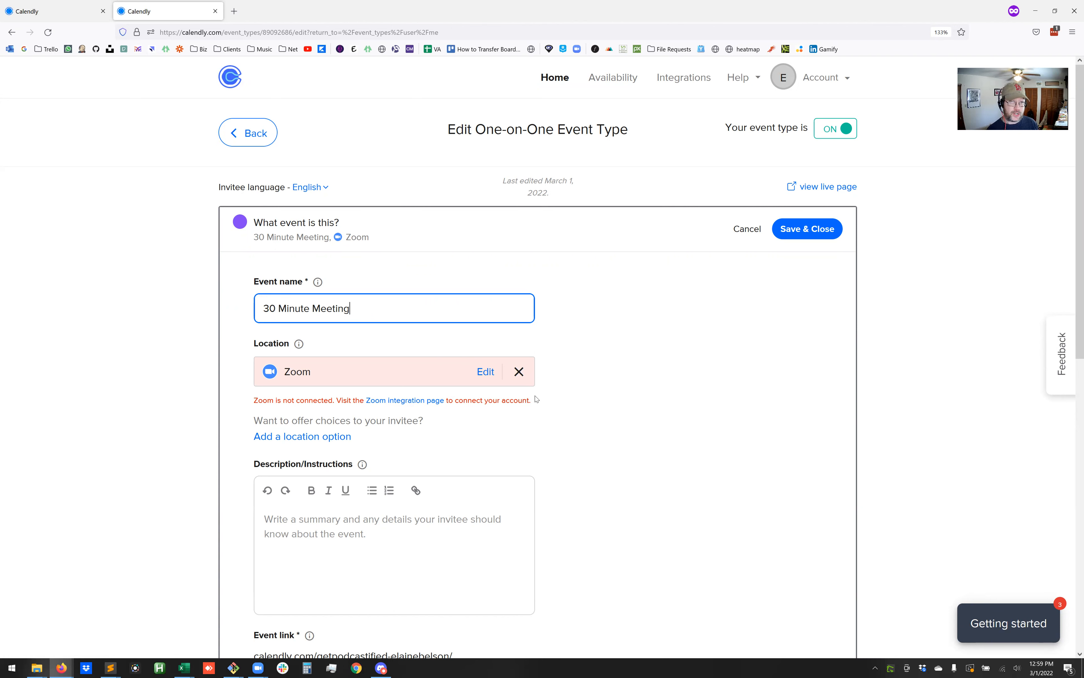
View the Connect Zoom process up to its sign-in page, close it, and cancel editing of the event details.
left_click(412, 401)
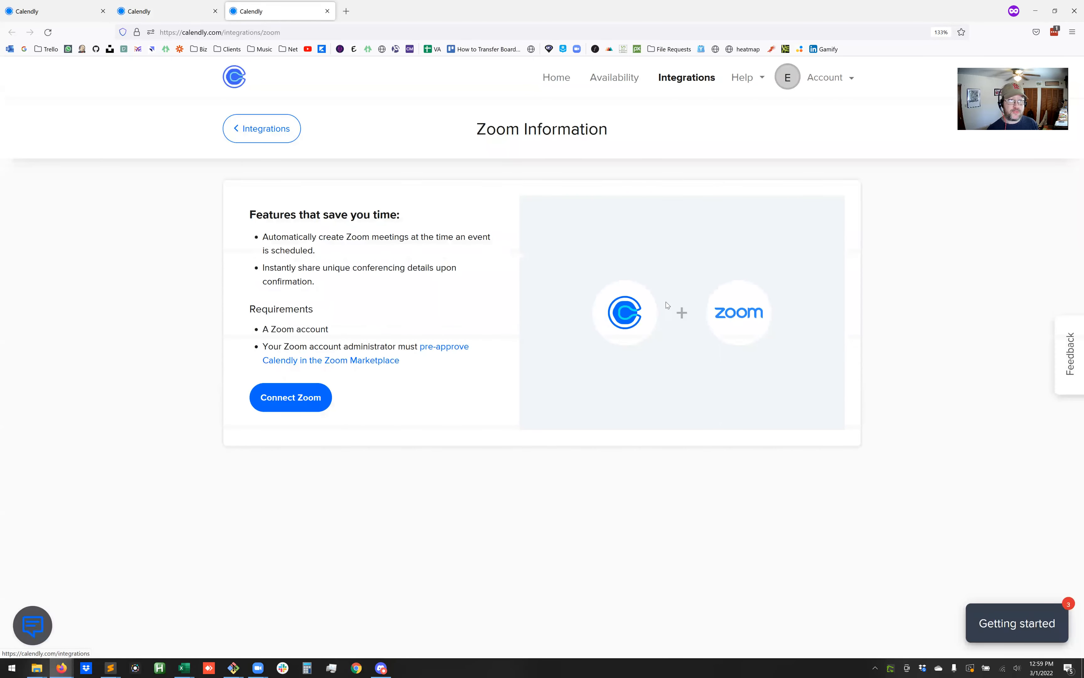
left_click(292, 407)
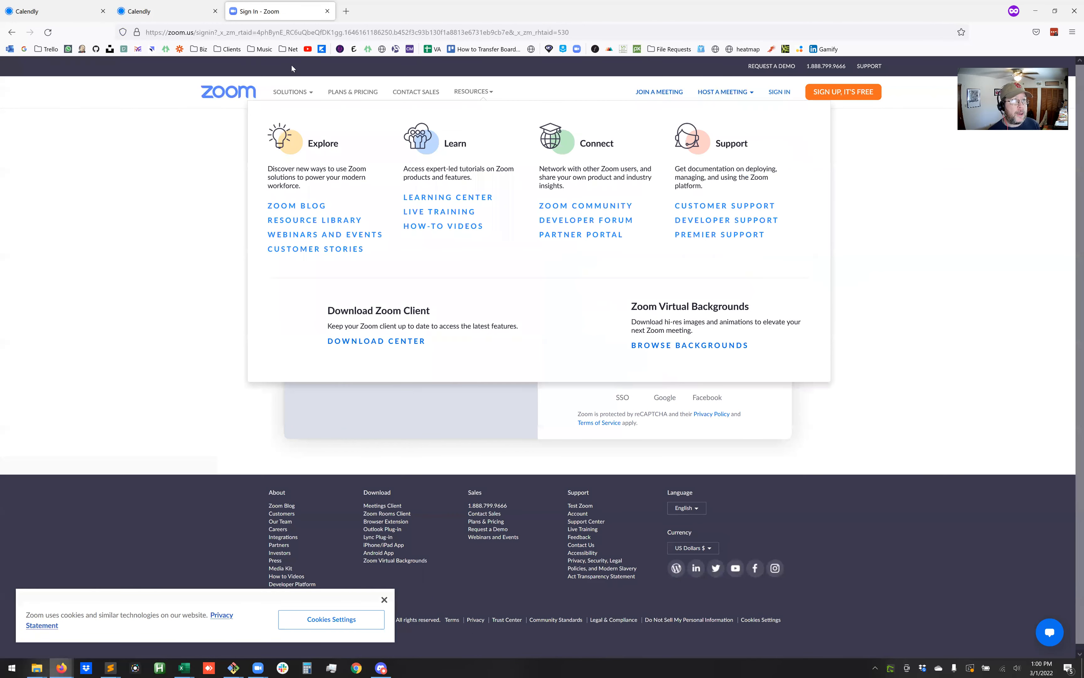
left_click(327, 11)
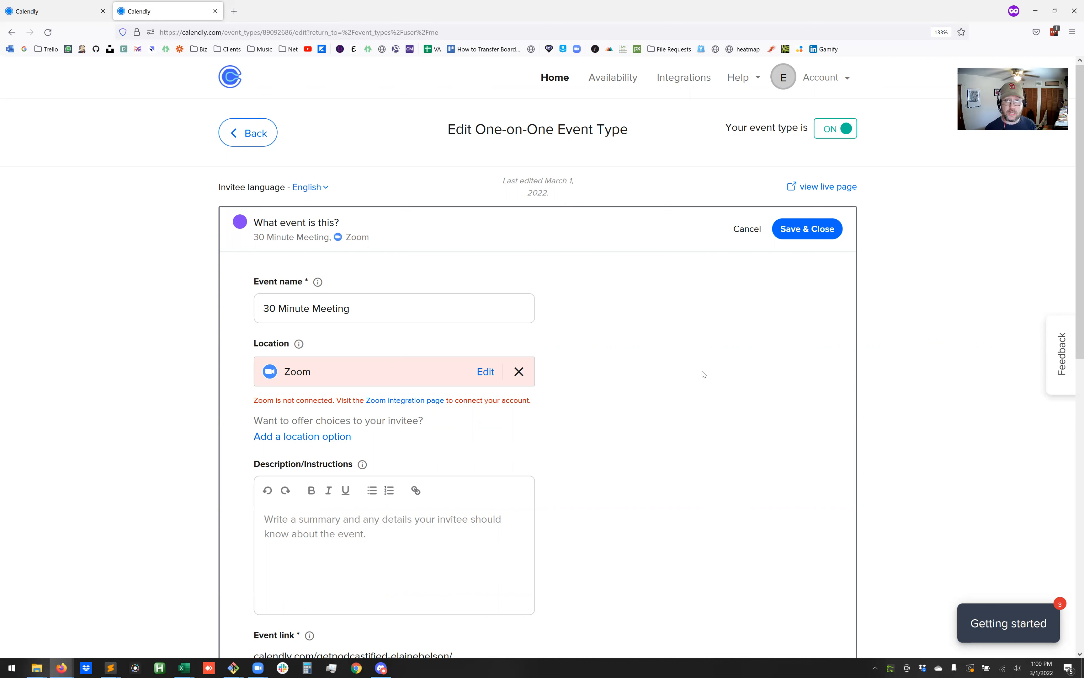
key("alt+Tab")
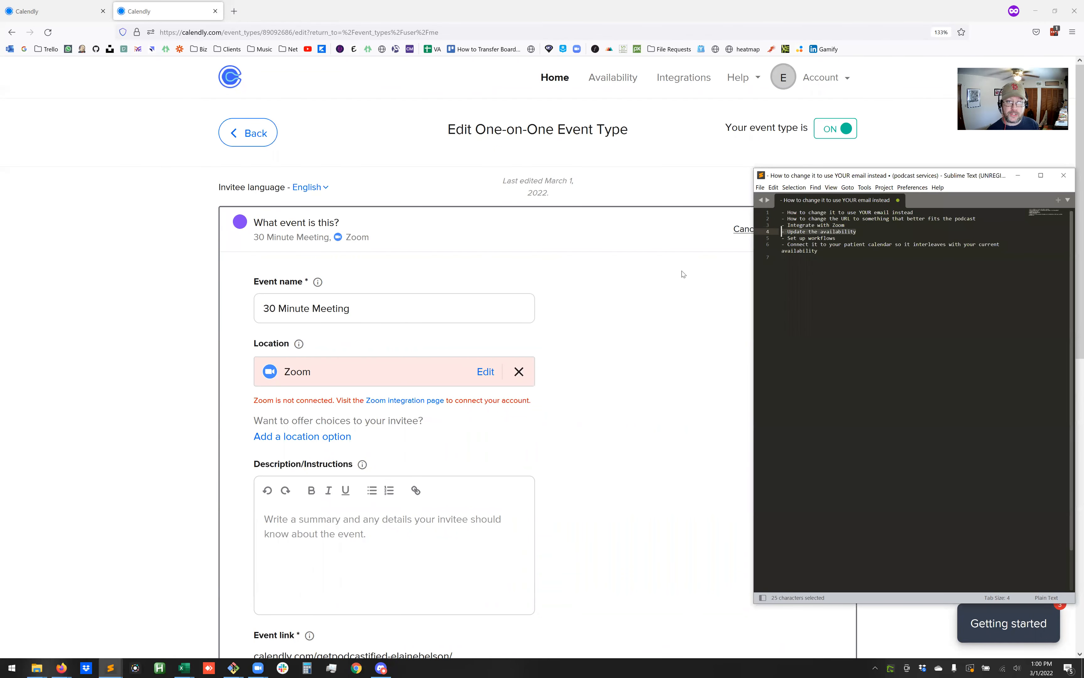
left_click(680, 282)
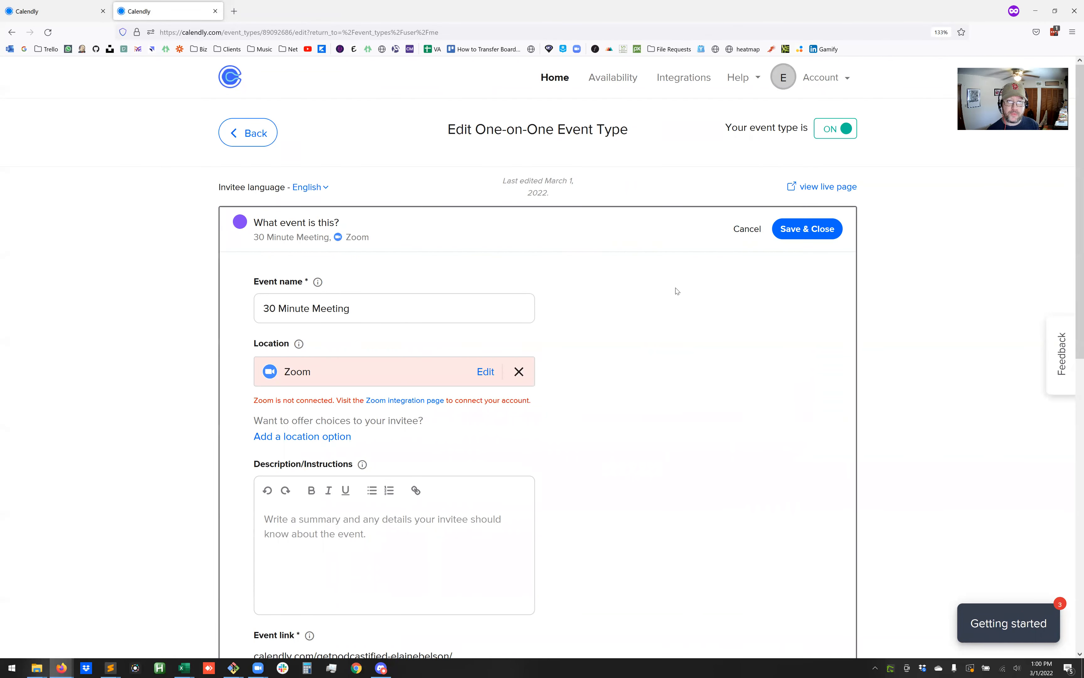
left_click(745, 230)
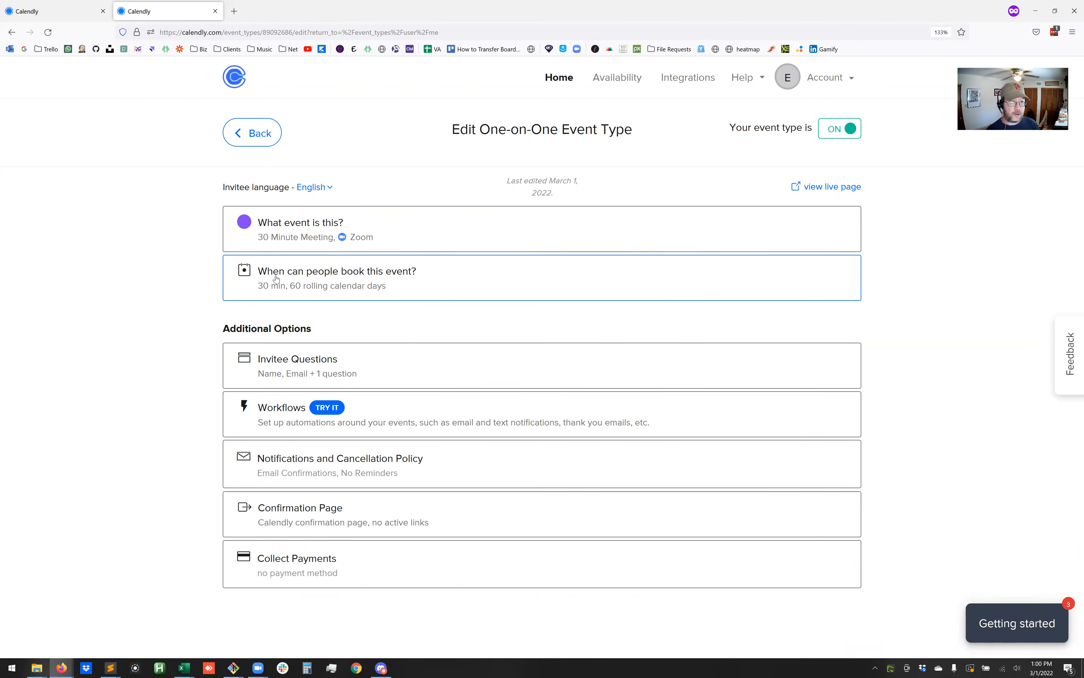
Examine the date range, duration and availability options under "When can people book this event?".
left_click(500, 280)
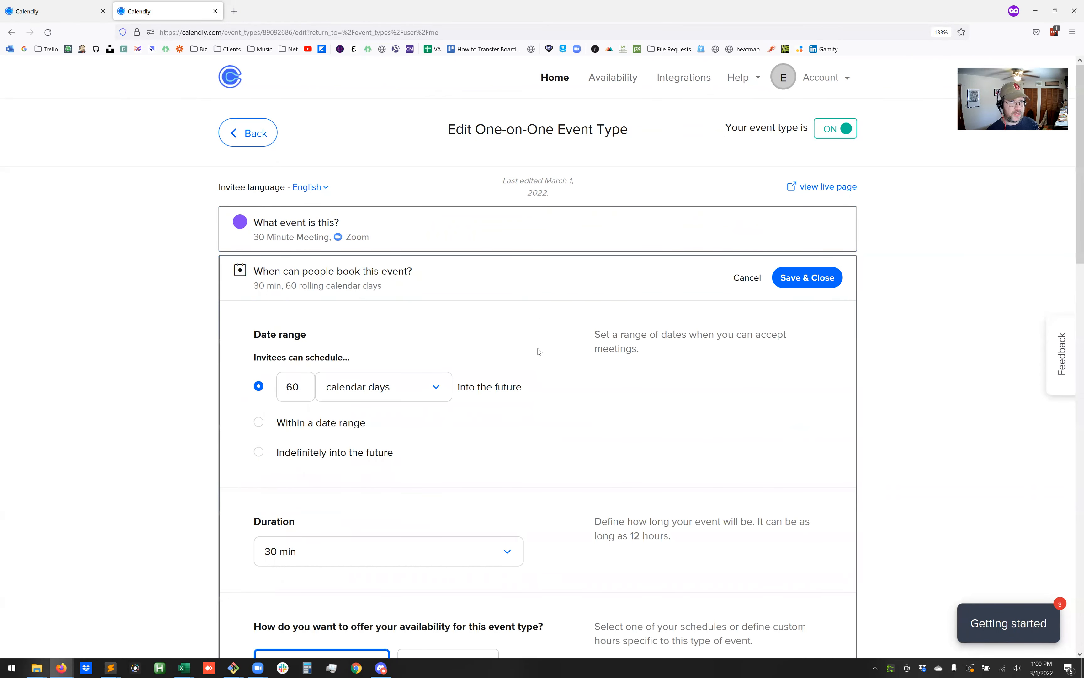
scroll(560, 373, "down", 1)
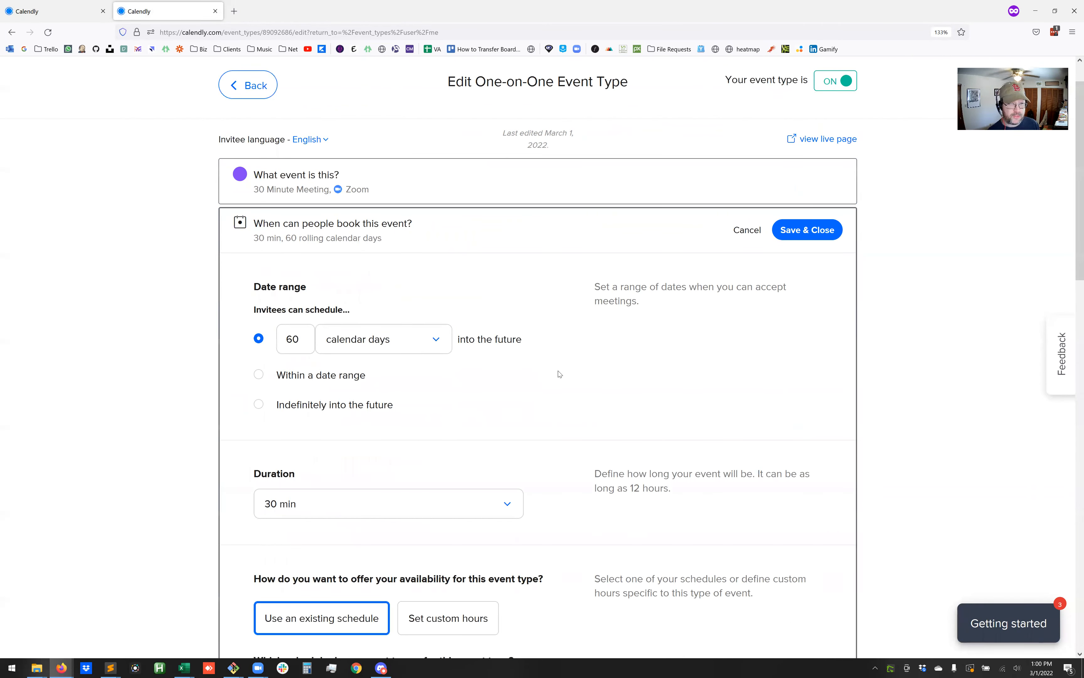
scroll(560, 374, "down", 2)
scroll(560, 374, "up", 3)
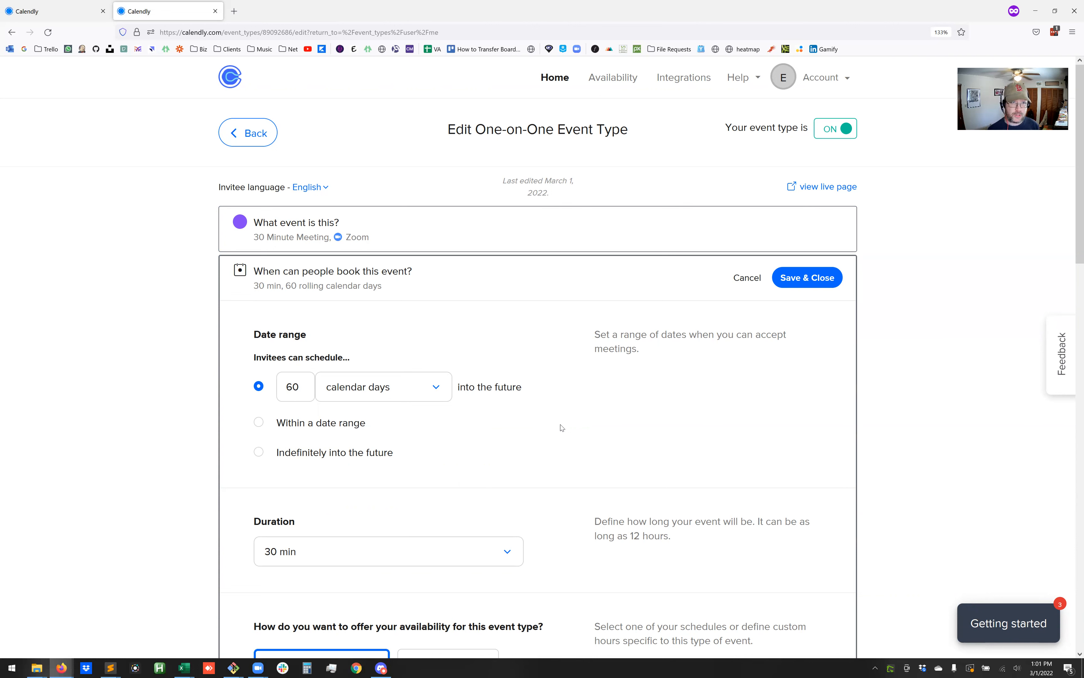
Try the date range option "Indefinitely into the future" and restore the 60 calendar days option.
left_click(264, 455)
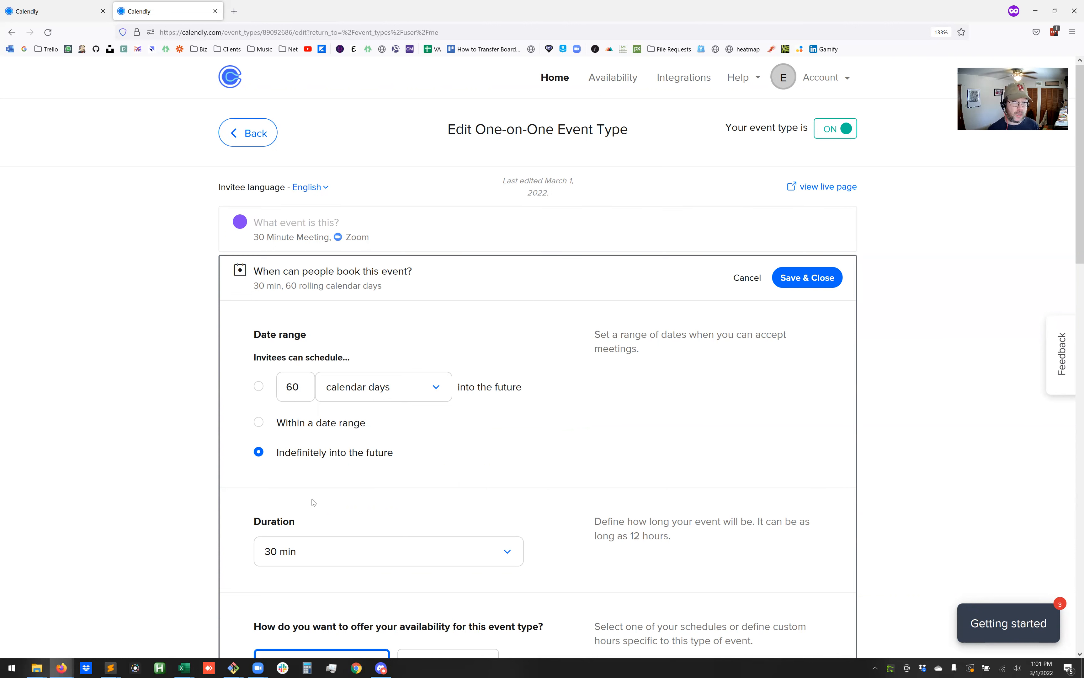
left_click(259, 386)
scroll(547, 477, "down", 5)
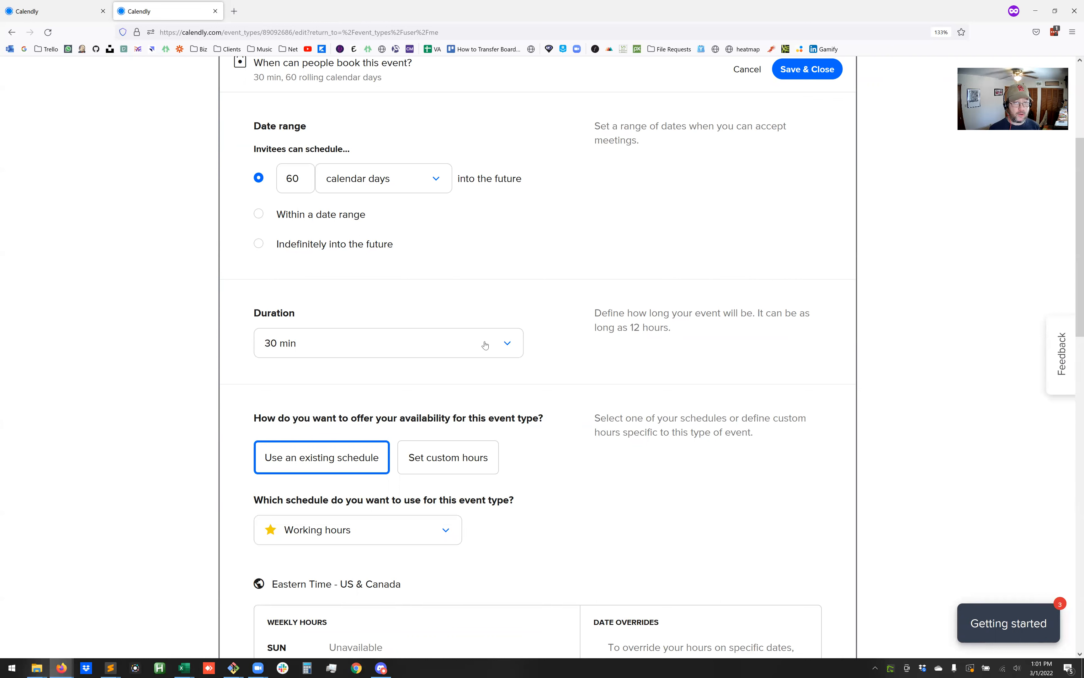
Try event durations of 60 min and custom 90 min, and return the duration to 30 min.
left_click(508, 345)
left_click(316, 476)
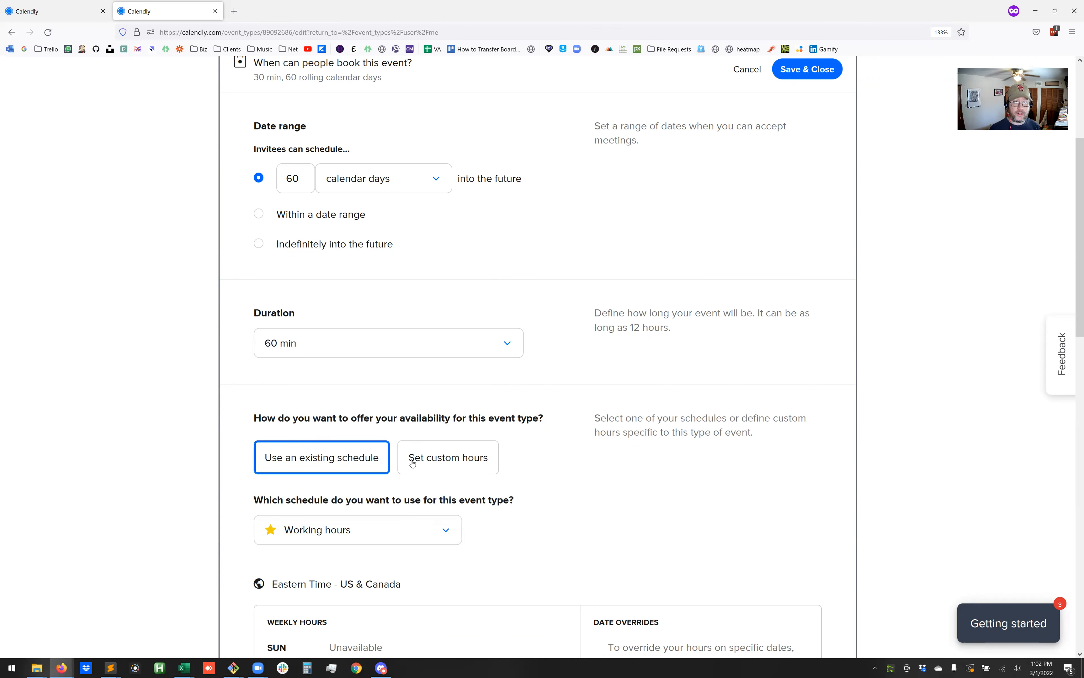
left_click(434, 346)
left_click(291, 504)
left_click(361, 378)
type("90")
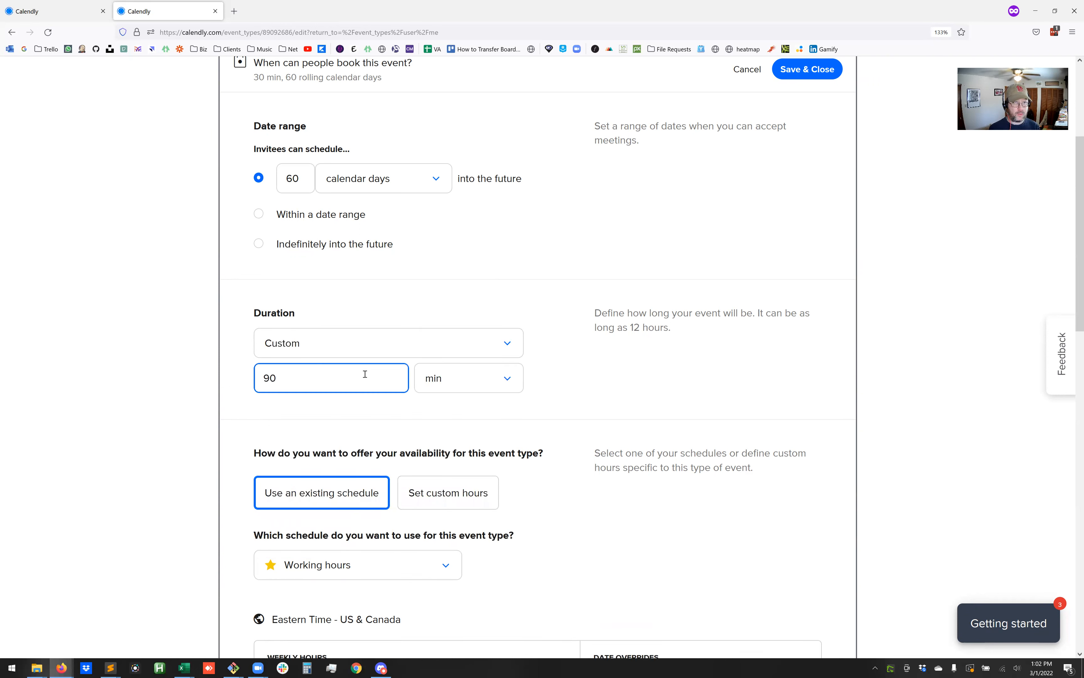
left_click(510, 342)
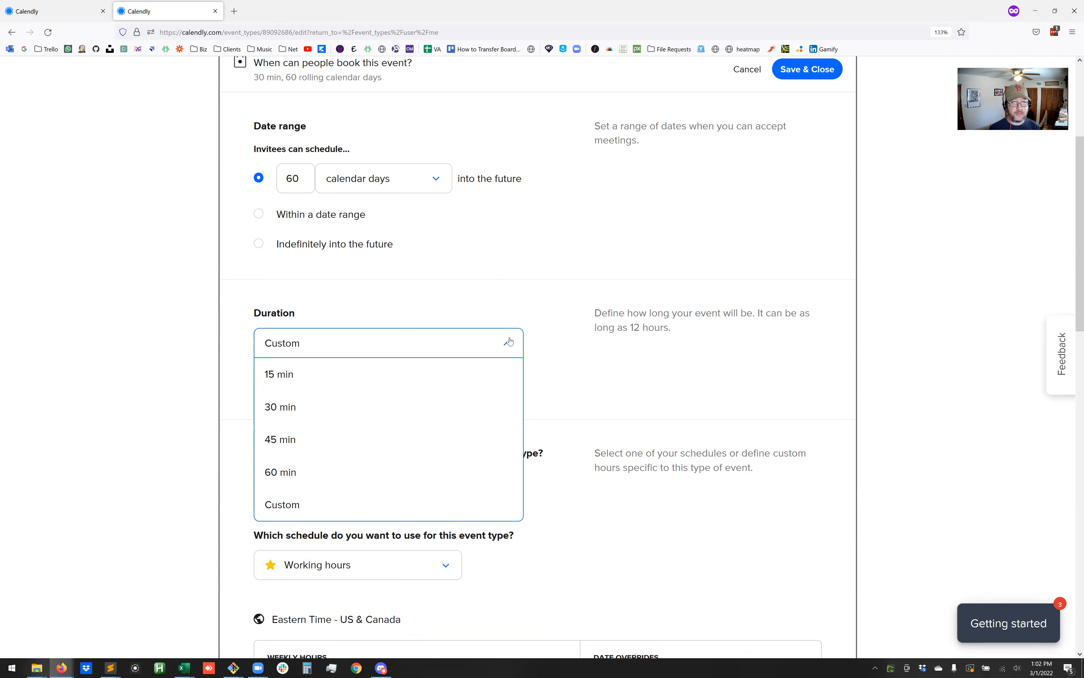
left_click(319, 404)
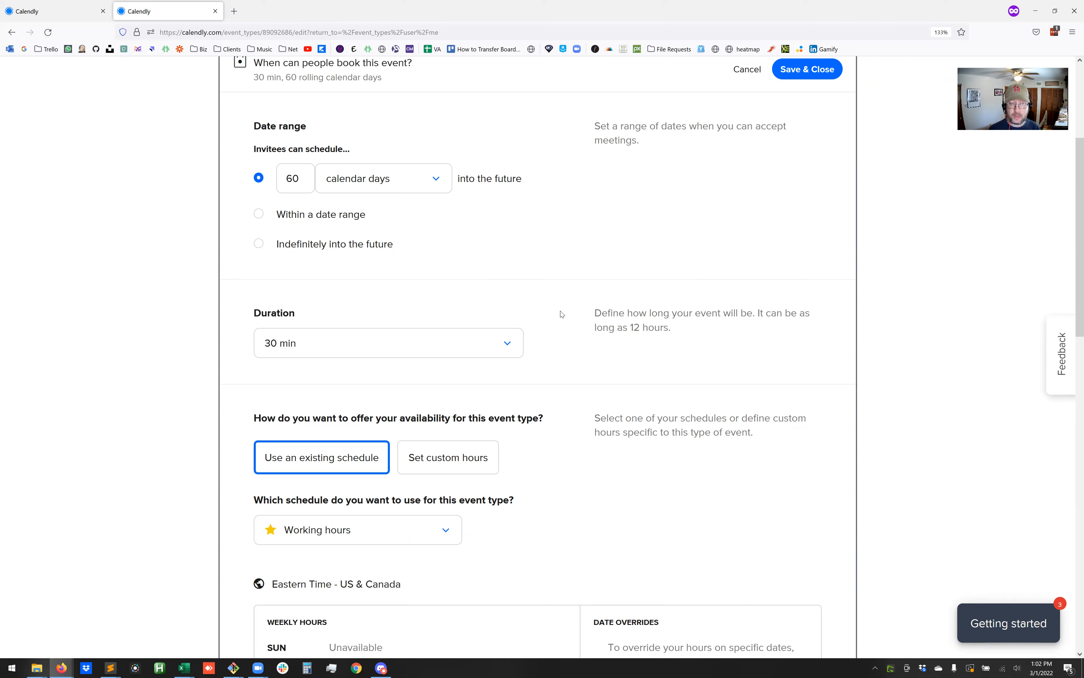
Review the duration choices, try 45 min, and switch the event back to 30 min.
left_click(516, 349)
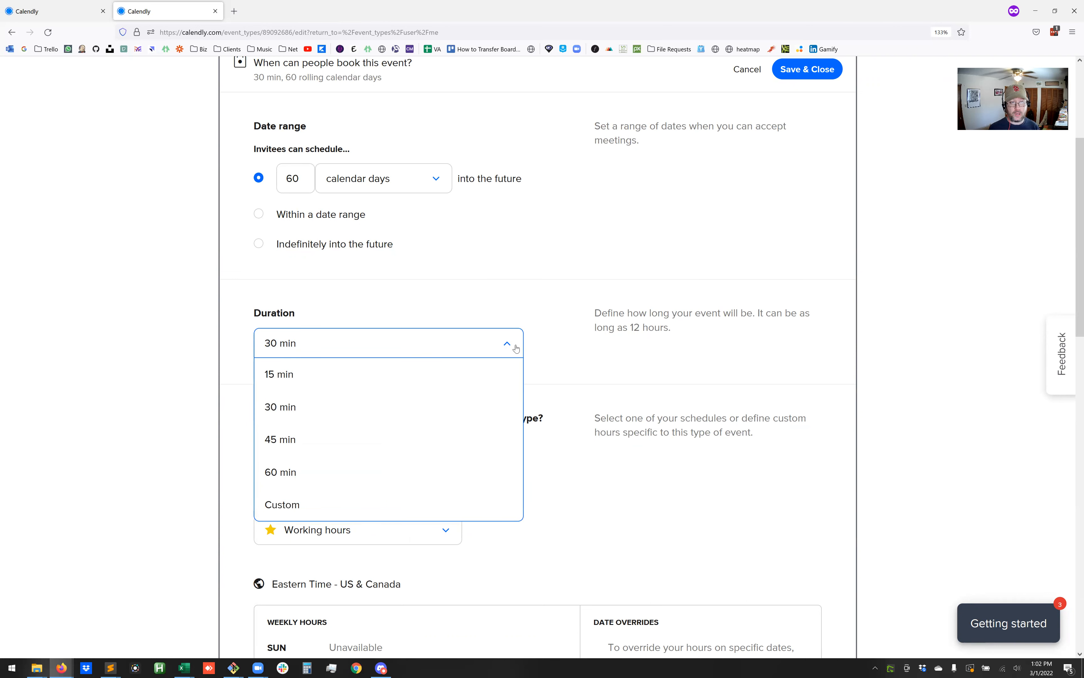
left_click(573, 340)
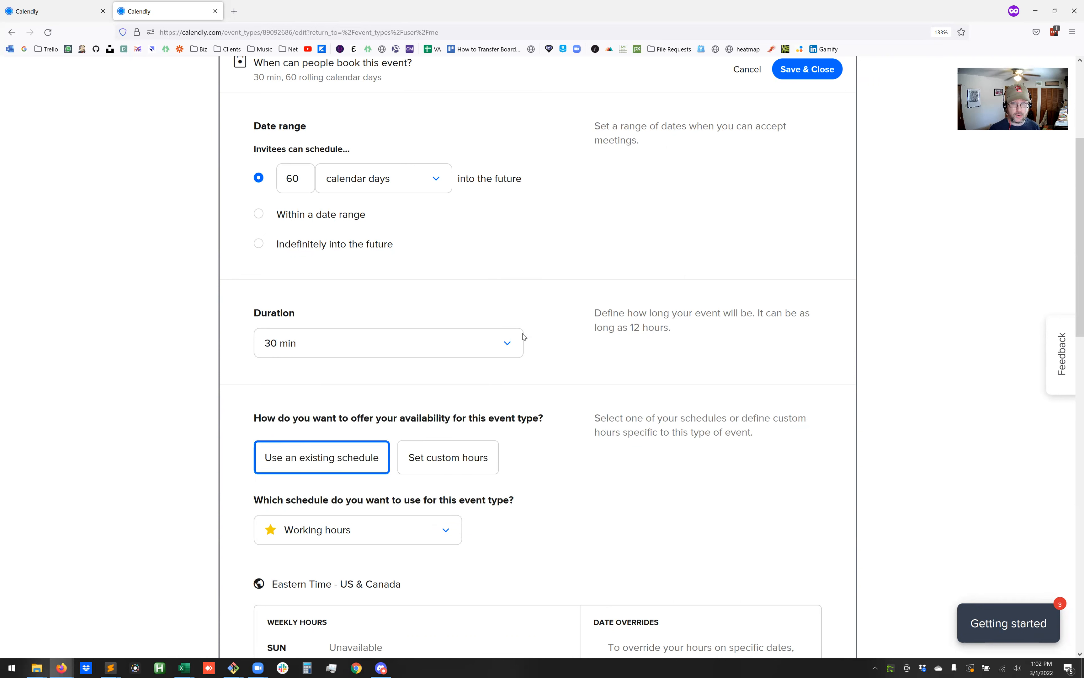
left_click(507, 346)
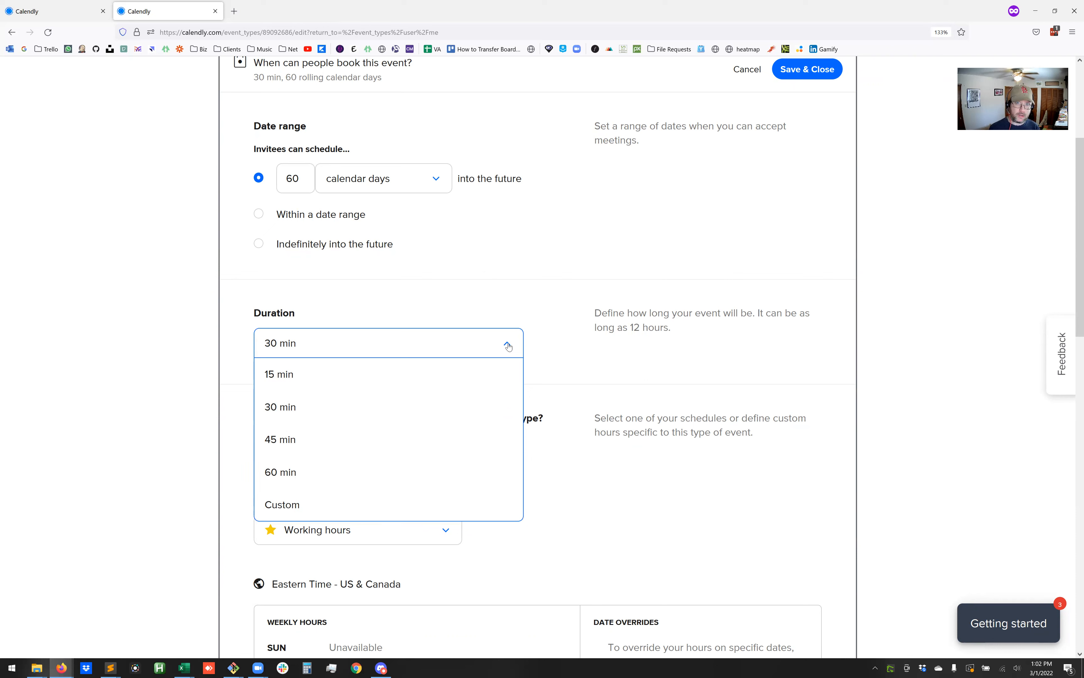
left_click(259, 448)
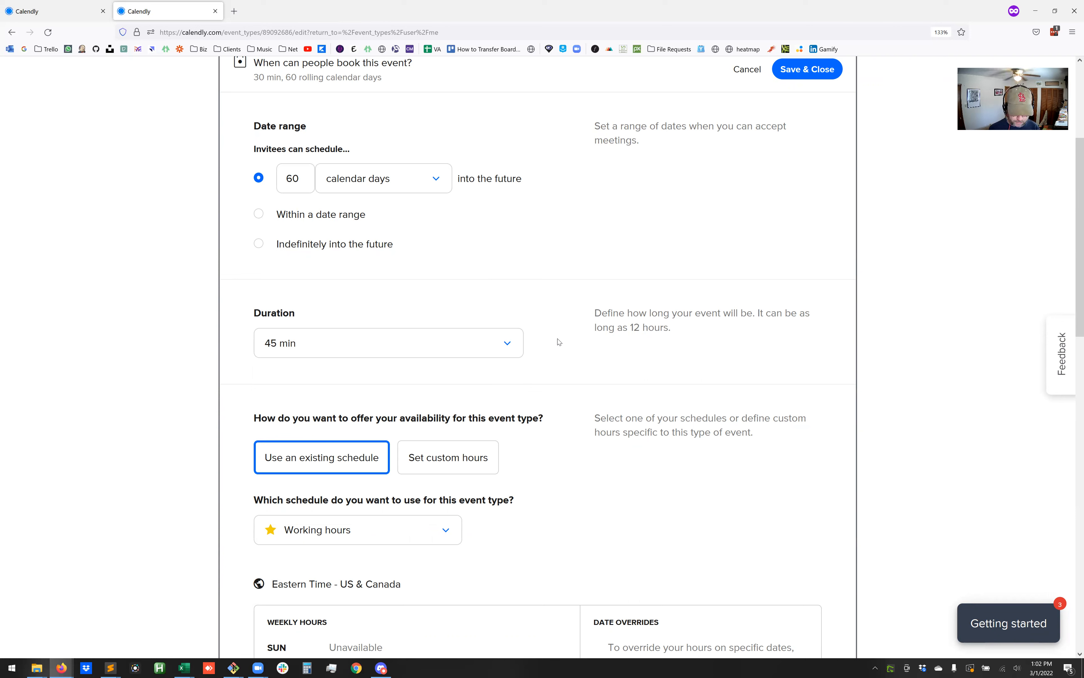
left_click(341, 351)
left_click(294, 409)
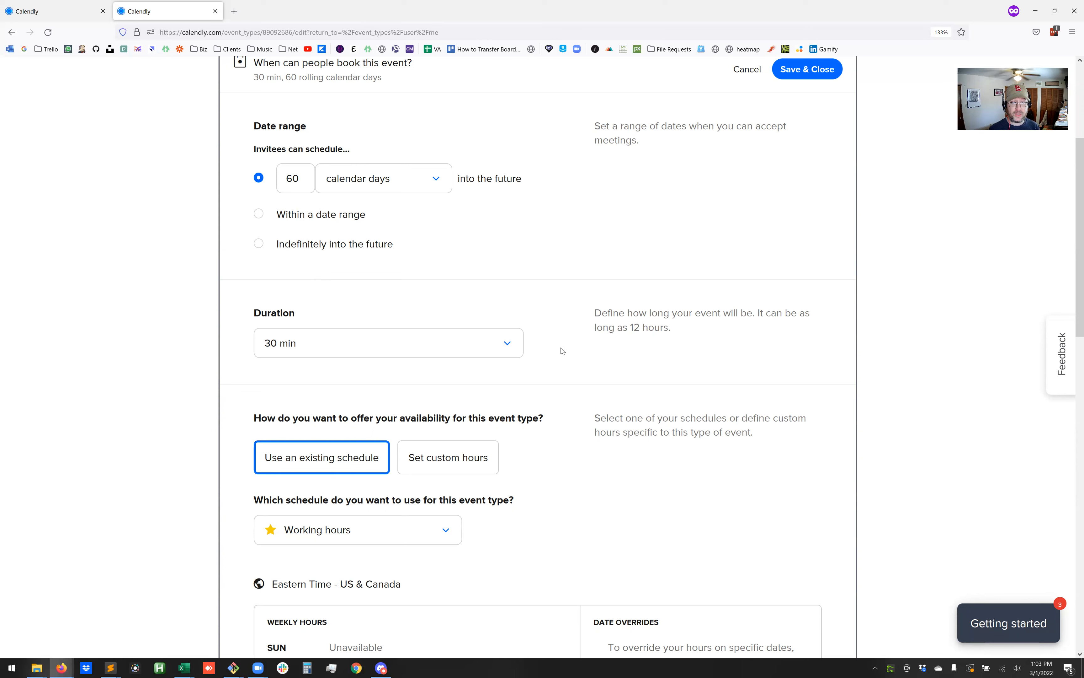
left_click(508, 344)
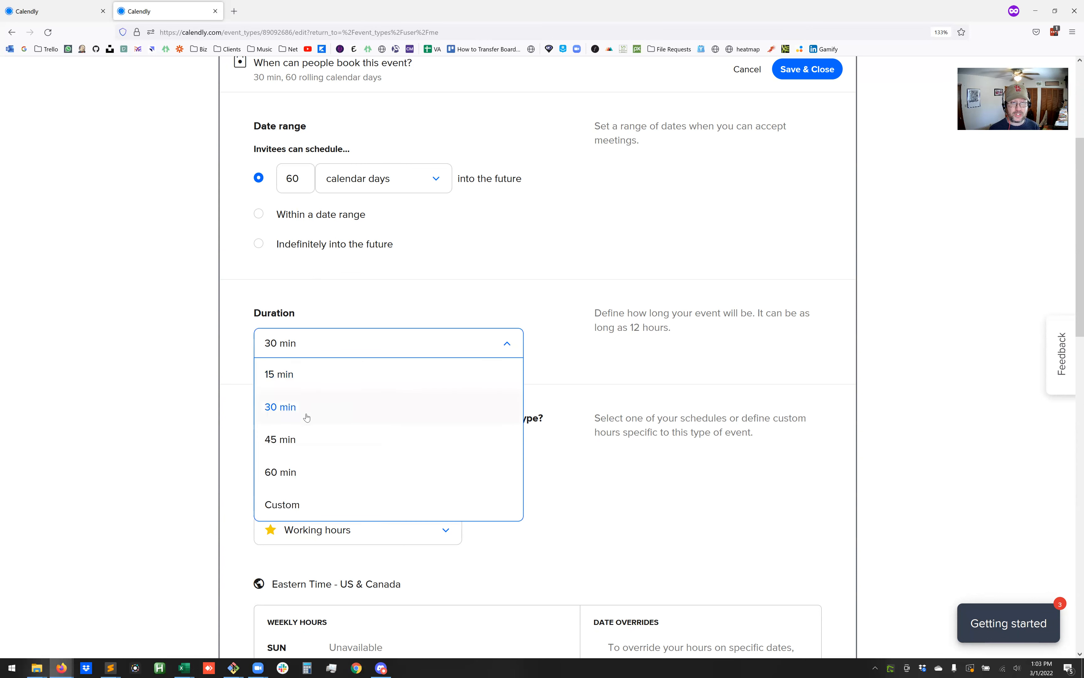
left_click(301, 438)
left_click(506, 341)
left_click(296, 405)
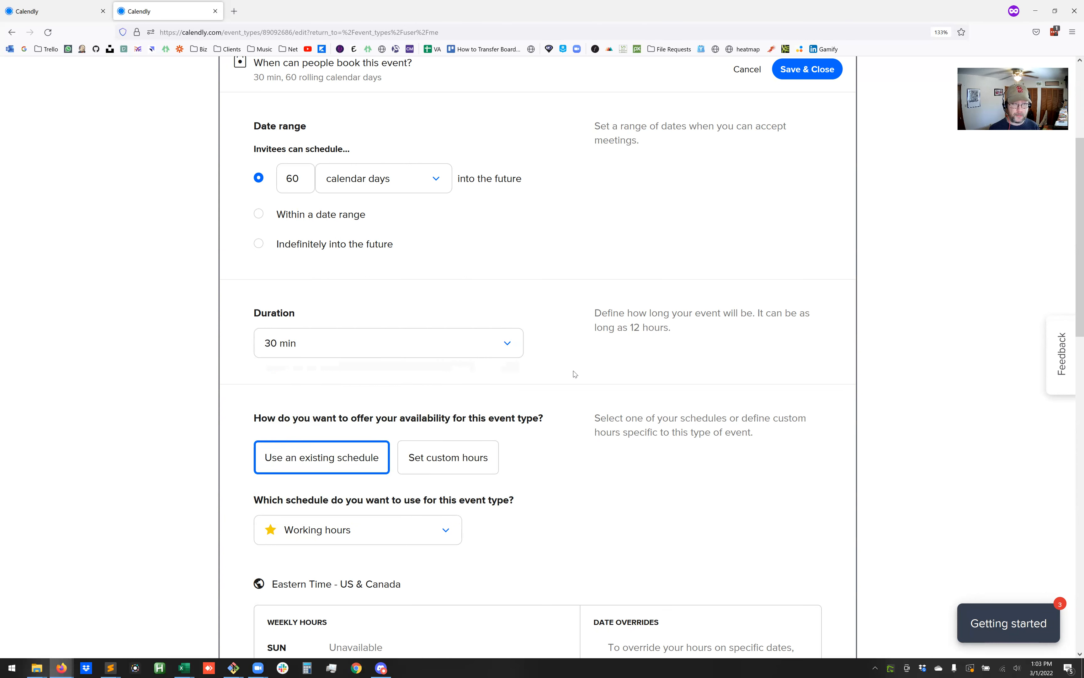
Examine the existing schedule choices and the weekly hours of the Working hours schedule, keeping that schedule selected.
scroll(574, 378, "down", 4)
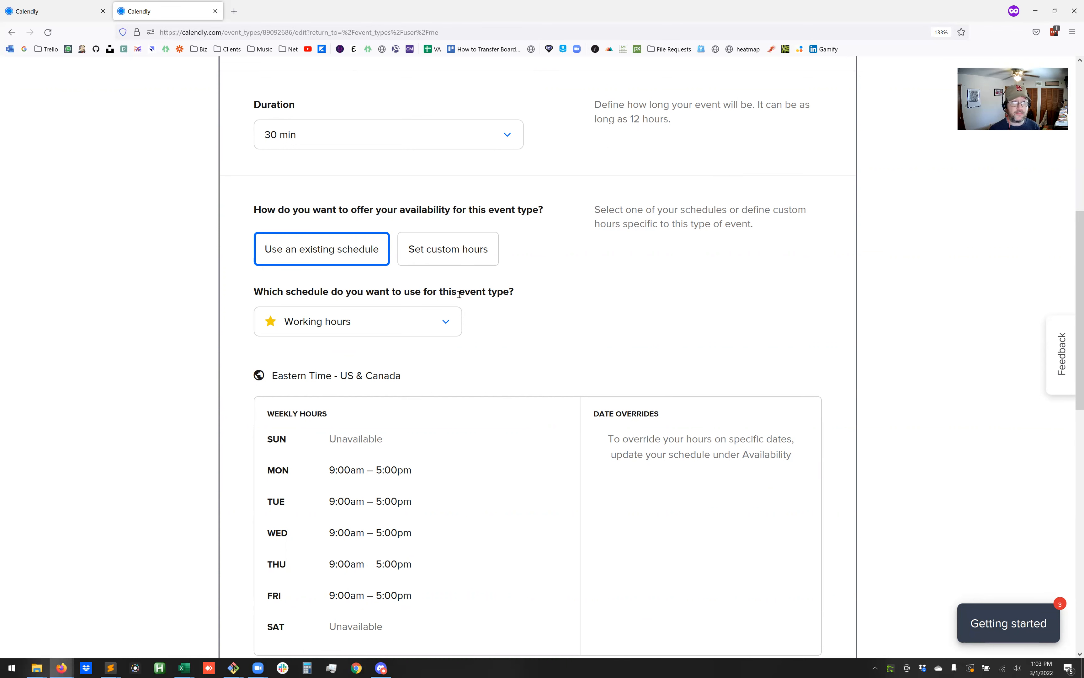
left_click(454, 328)
left_click(399, 360)
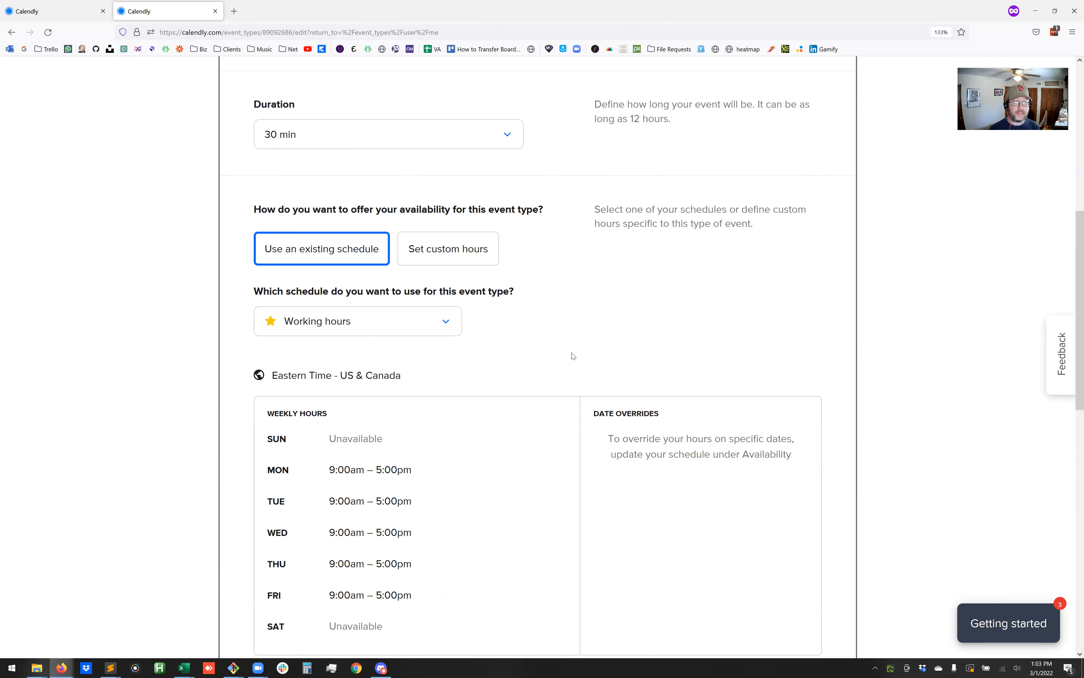
scroll(484, 372, "down", 3)
left_click_drag(328, 400, 441, 397)
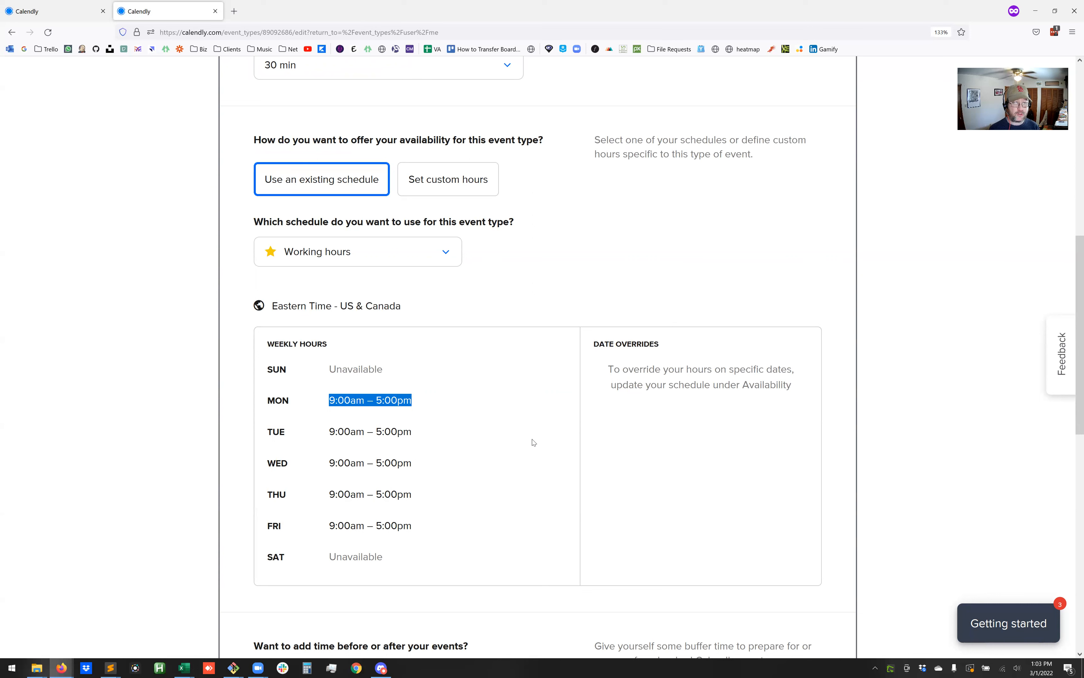
left_click(516, 405)
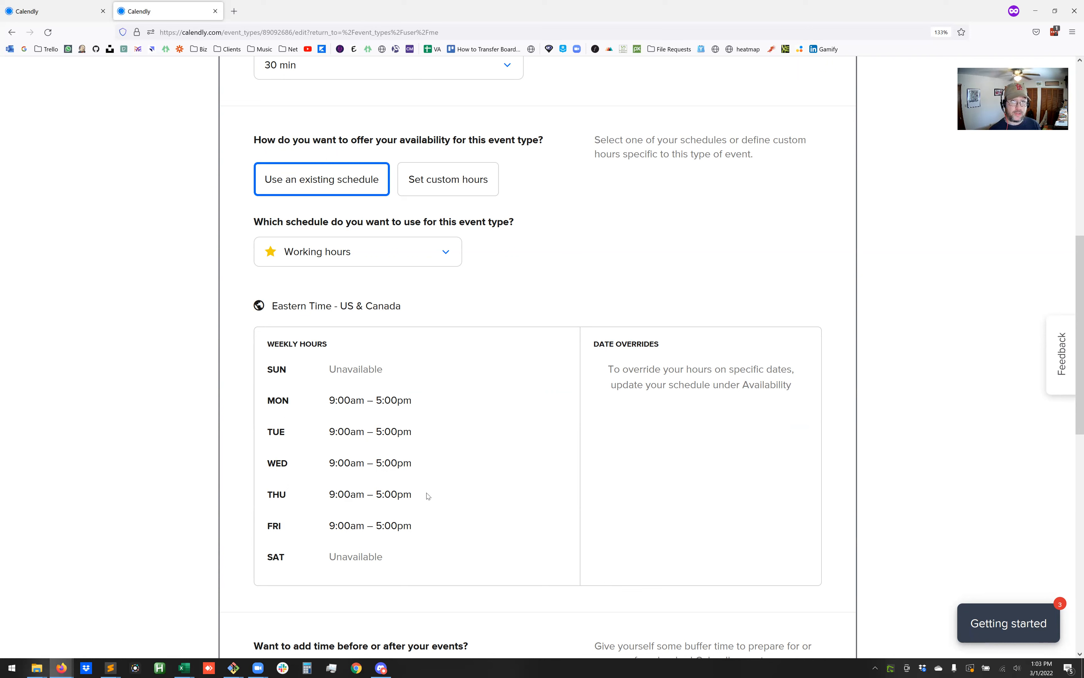
Switch the event's availability to custom hours and make Monday, Wednesday and Friday unavailable.
left_click(469, 183)
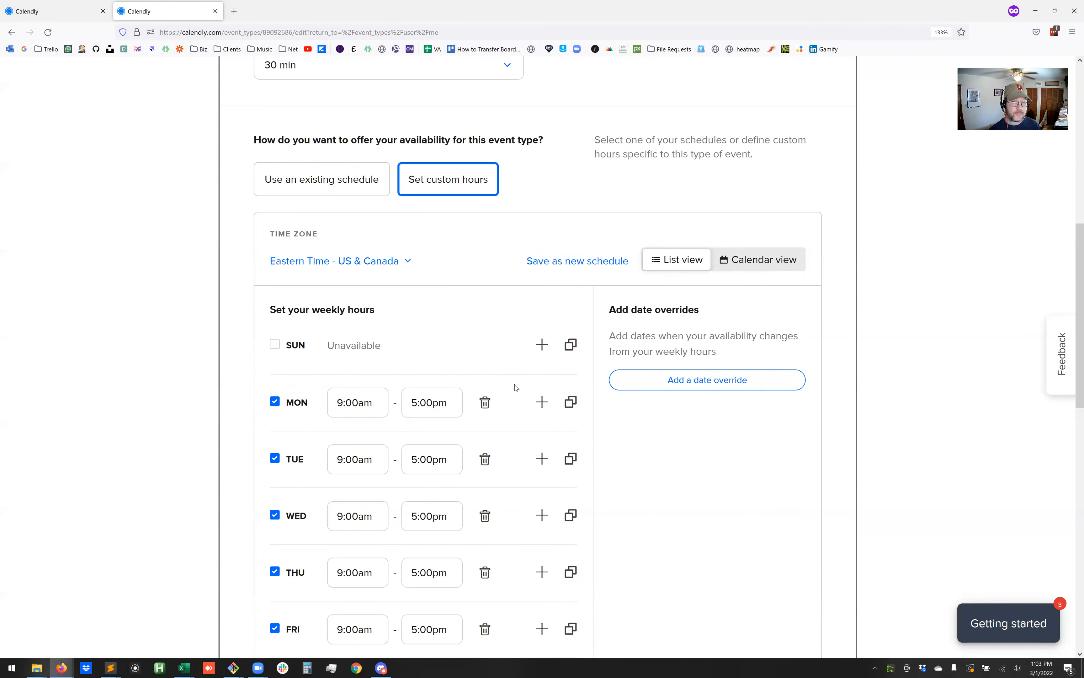
scroll(516, 393, "down", 1)
scroll(515, 392, "down", 2)
left_click(275, 264)
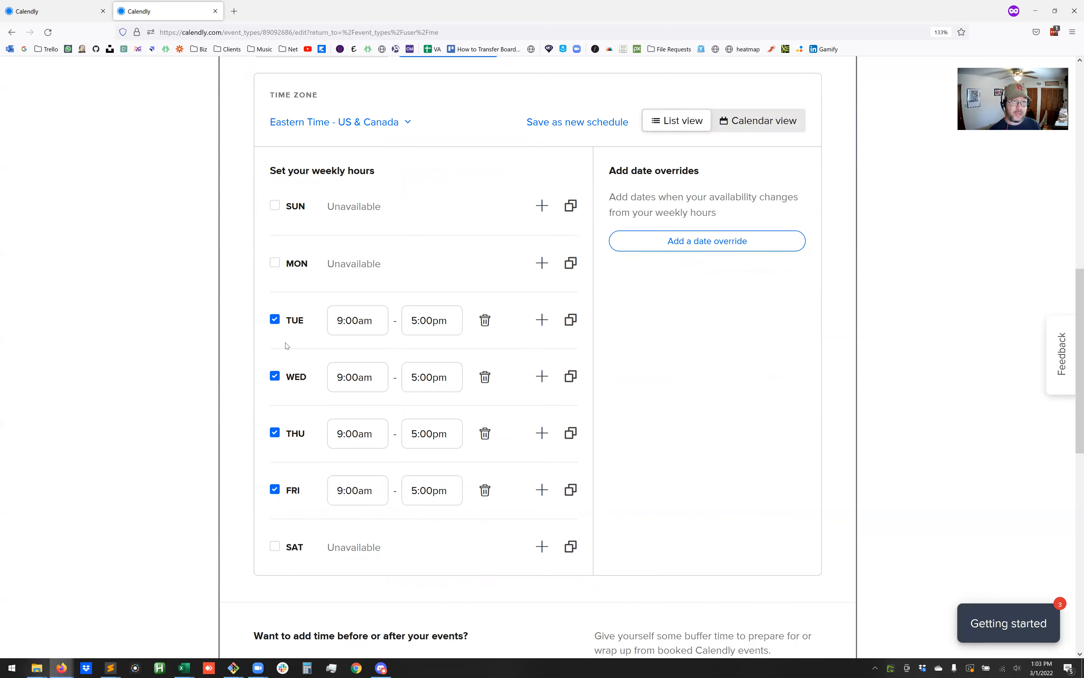
left_click(275, 377)
left_click(295, 493)
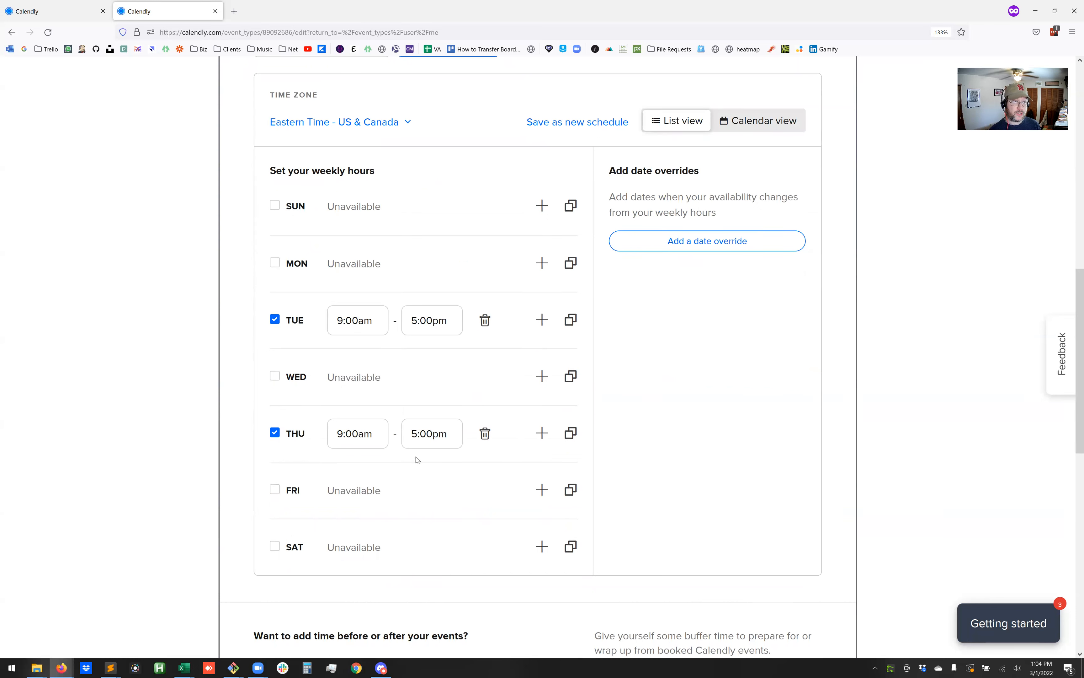
Set Tuesday's start time to 12:30pm in the custom weekly hours.
left_click_drag(334, 320, 410, 321)
type("12:30p")
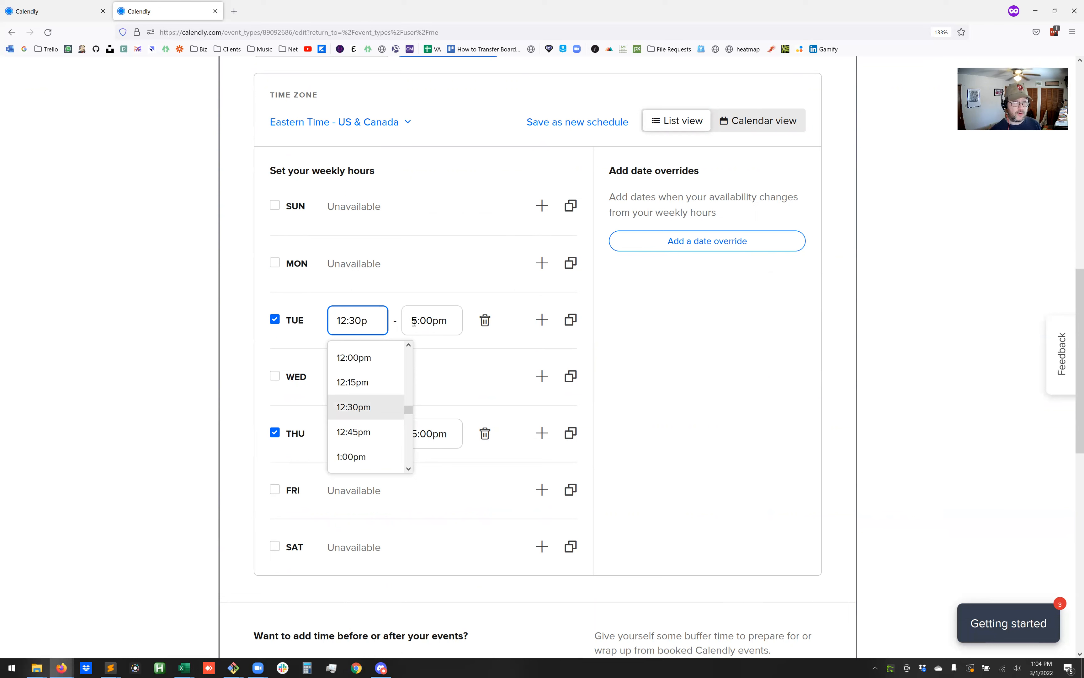
left_click(366, 406)
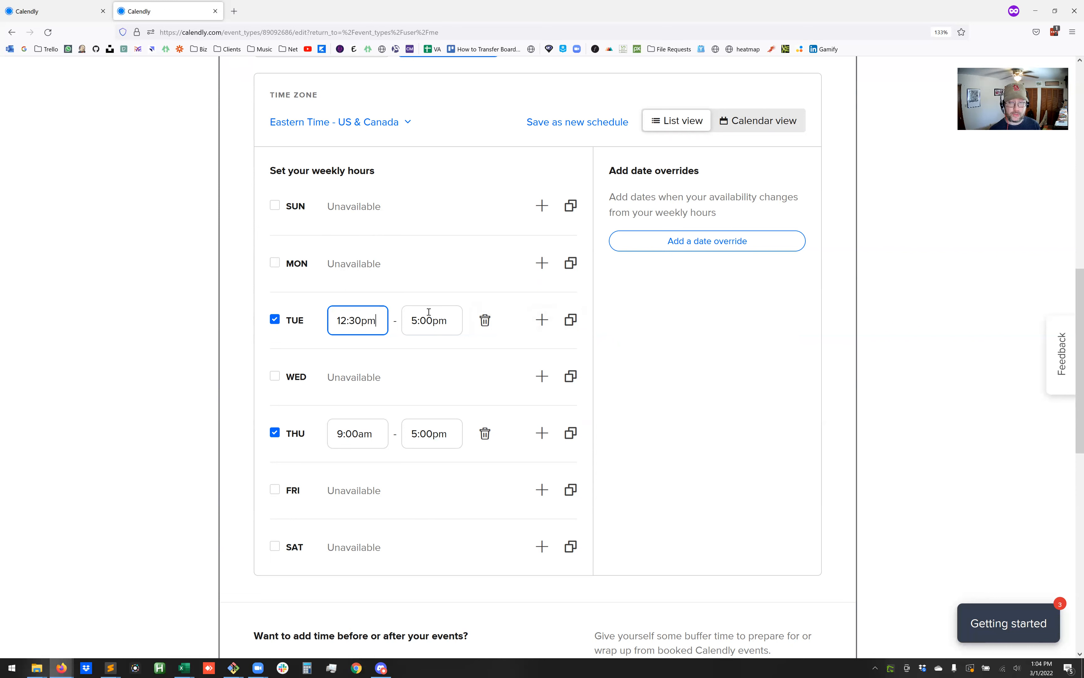
Add a second time interval to Tuesday and delete it again.
left_click(542, 320)
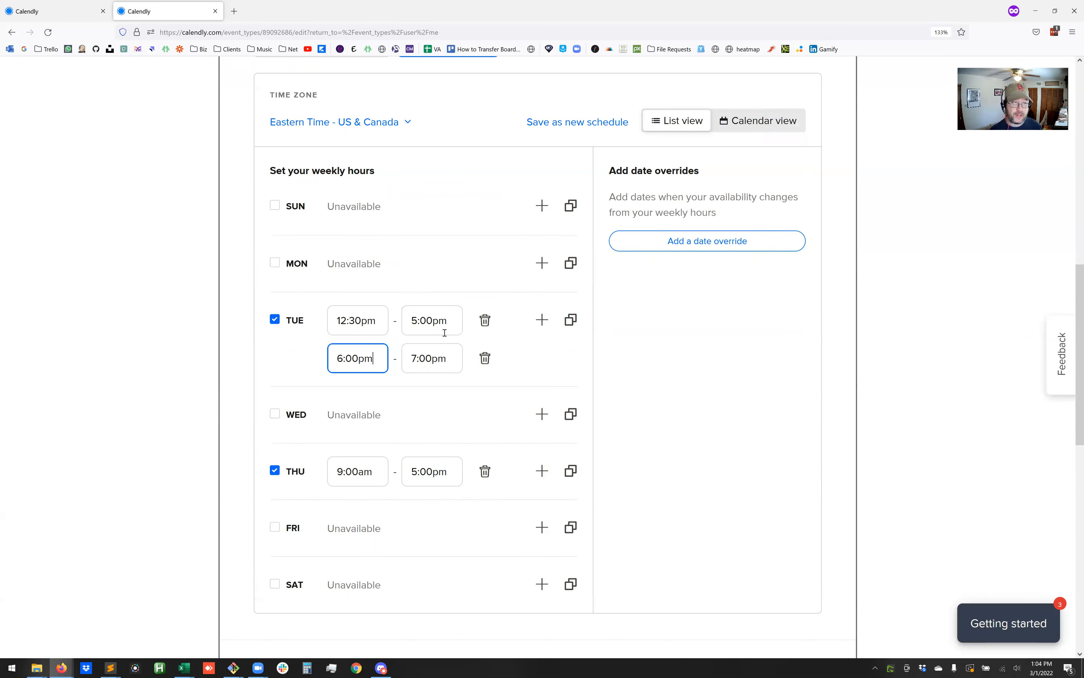
left_click(484, 358)
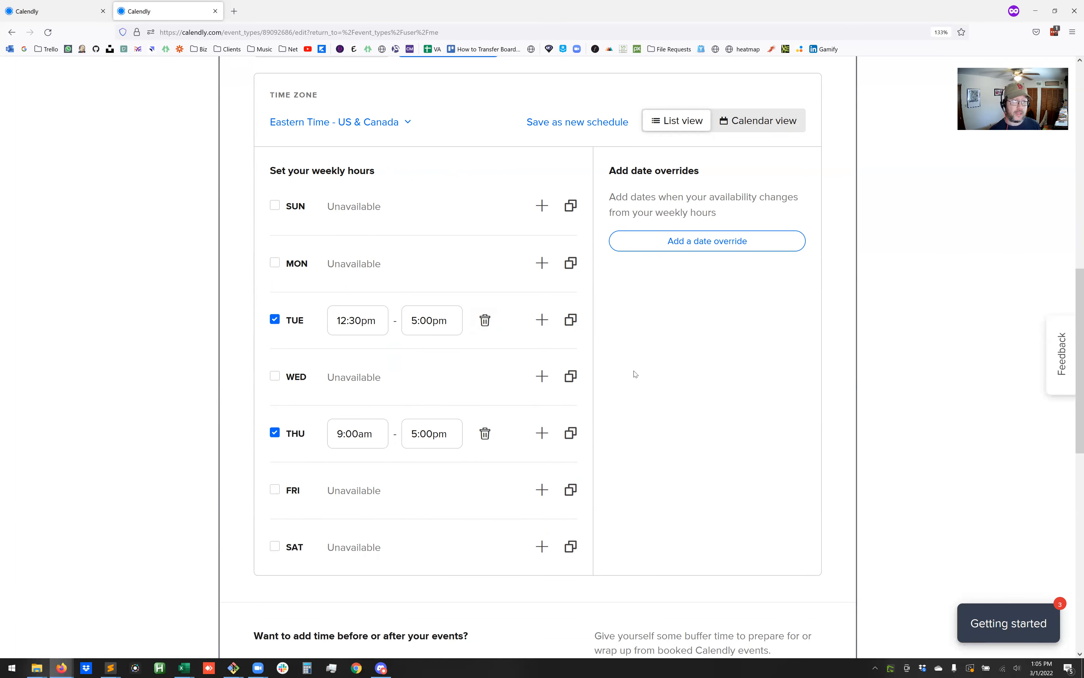
Enable 15 min buffers before and after the event, review the available before-event lengths, and turn both buffers off.
scroll(638, 382, "down", 3)
scroll(745, 344, "down", 4)
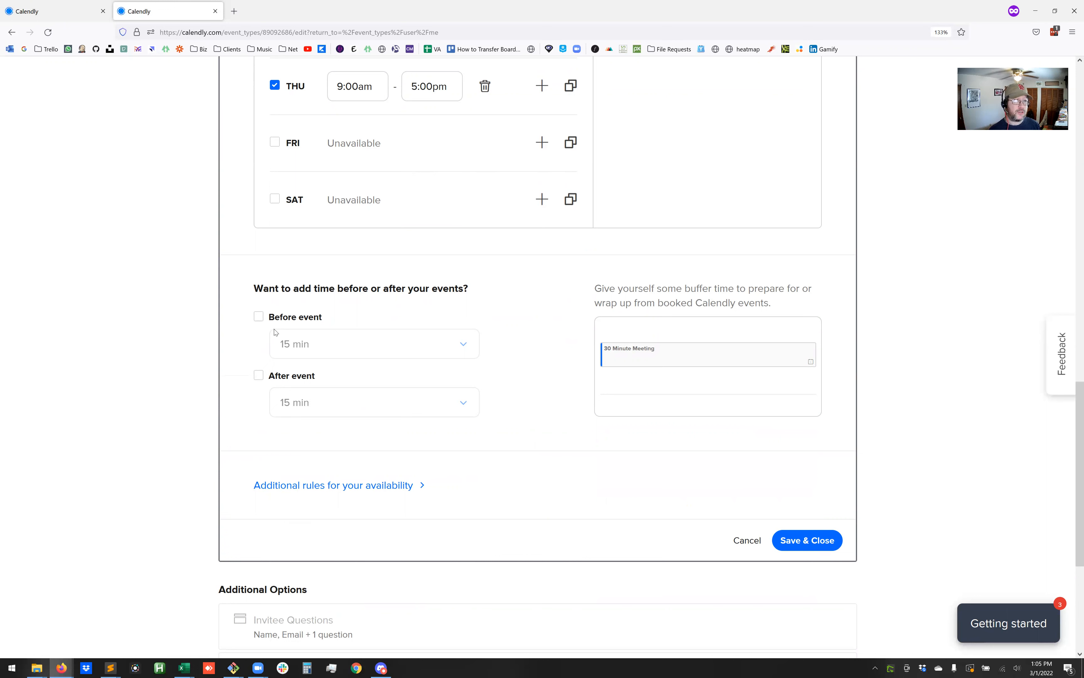
left_click(258, 317)
left_click(258, 375)
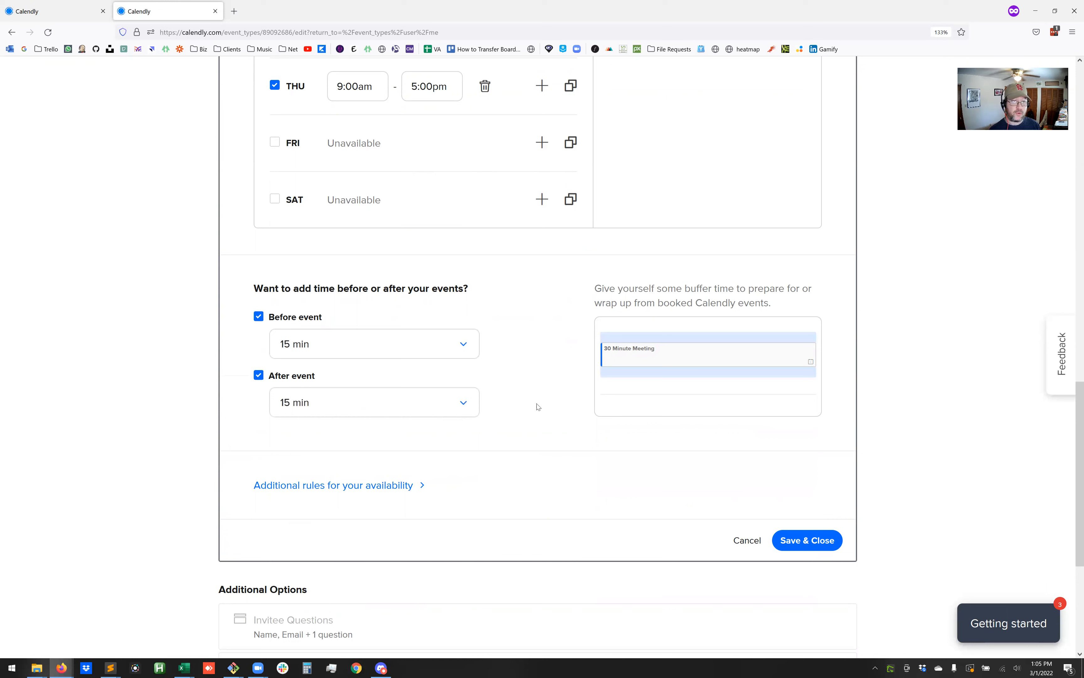
left_click(466, 352)
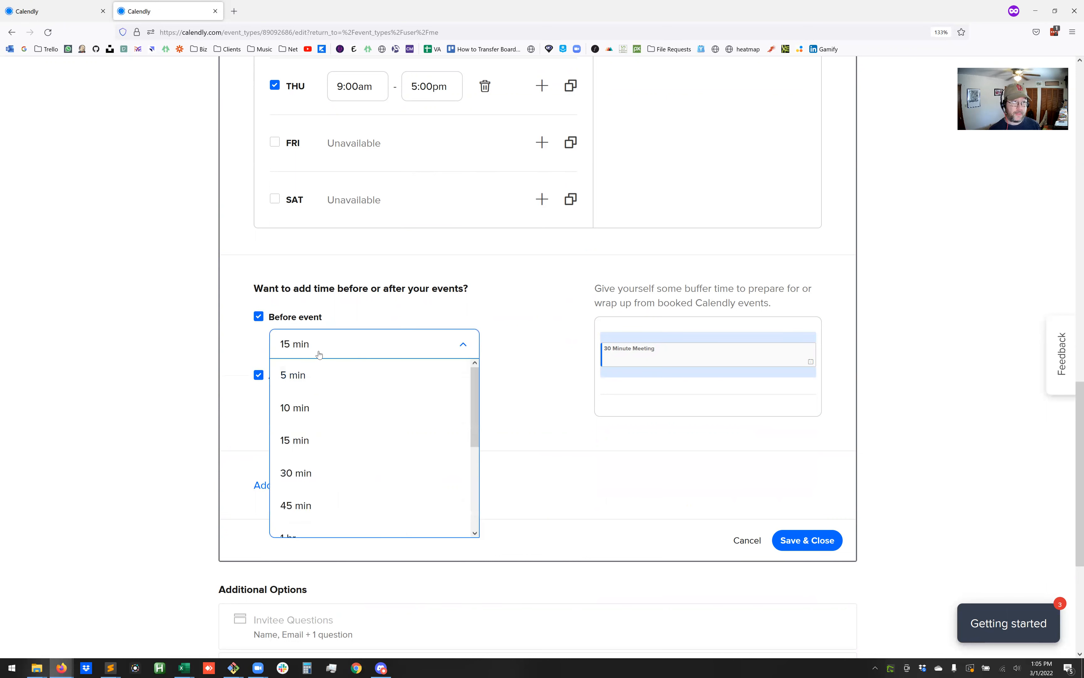
scroll(341, 488, "down", 2)
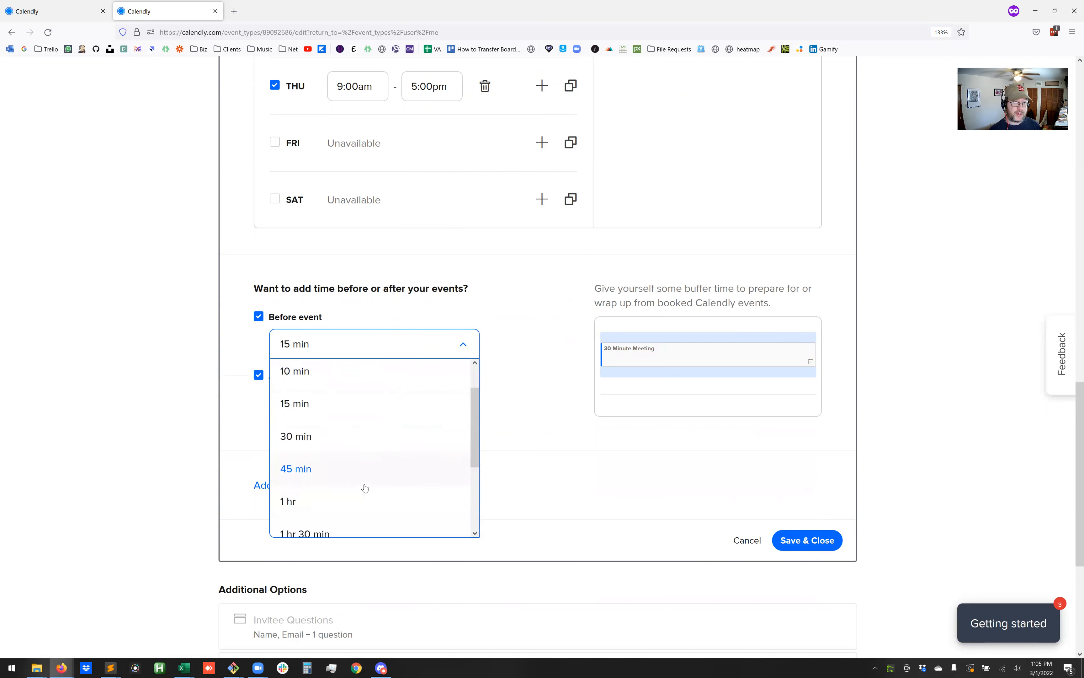
scroll(385, 455, "down", 2)
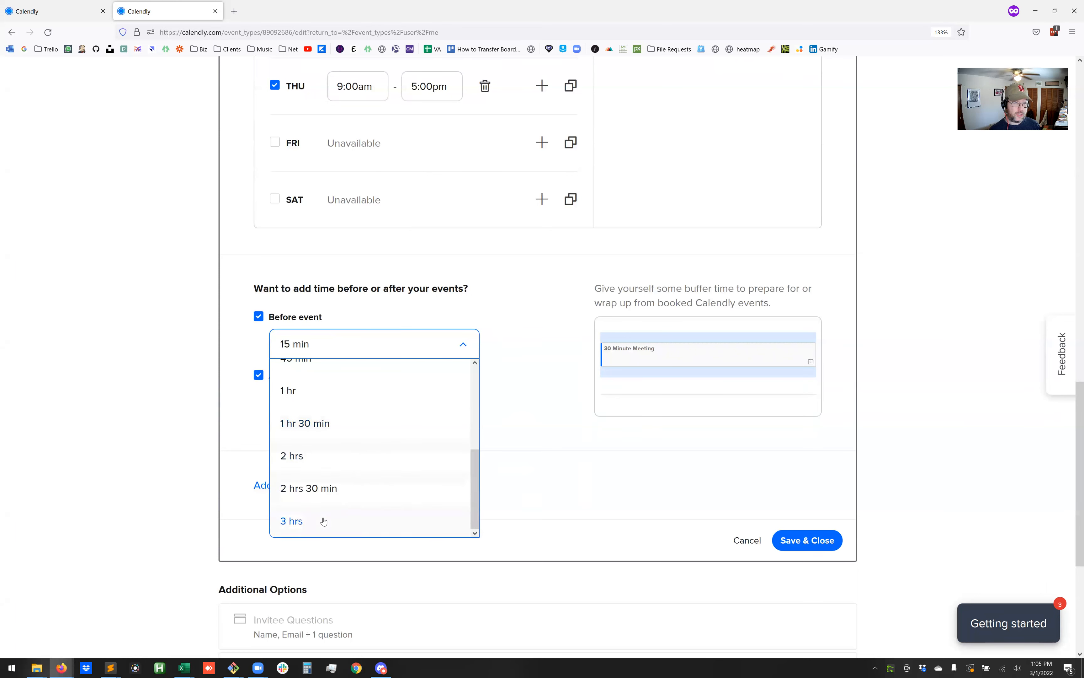
left_click(465, 348)
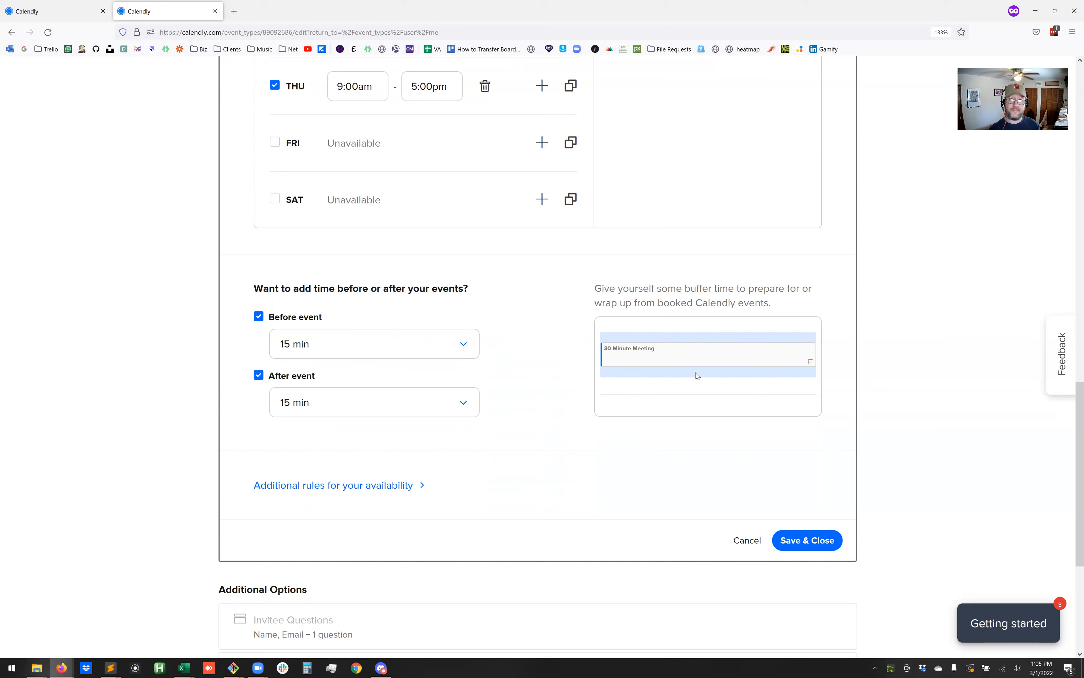
left_click(259, 317)
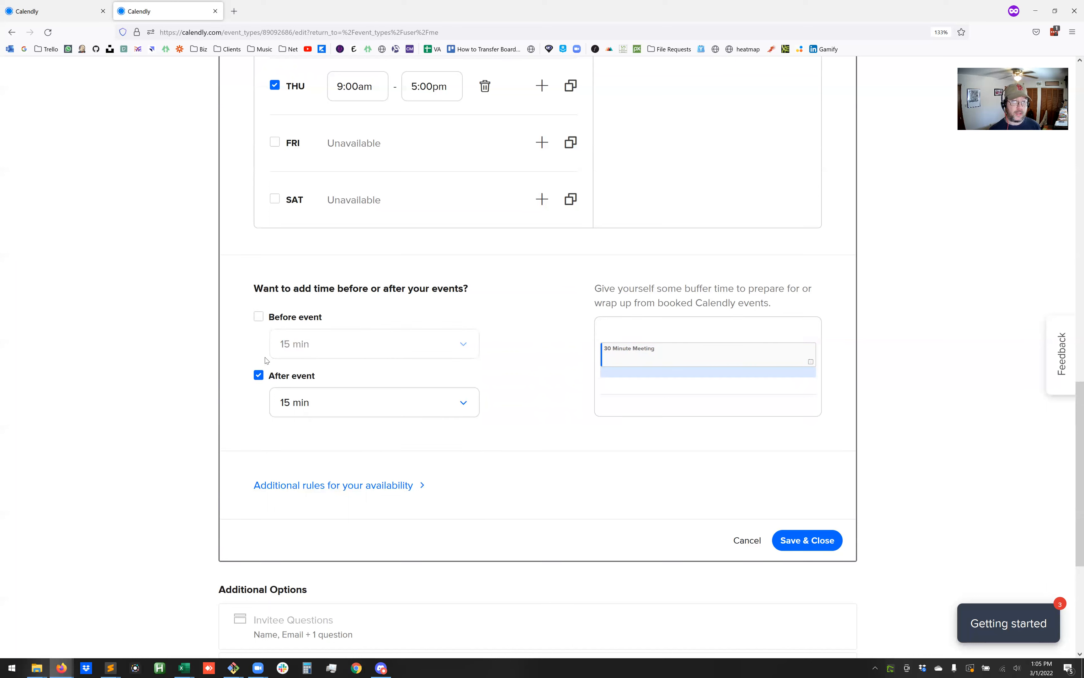
left_click(260, 376)
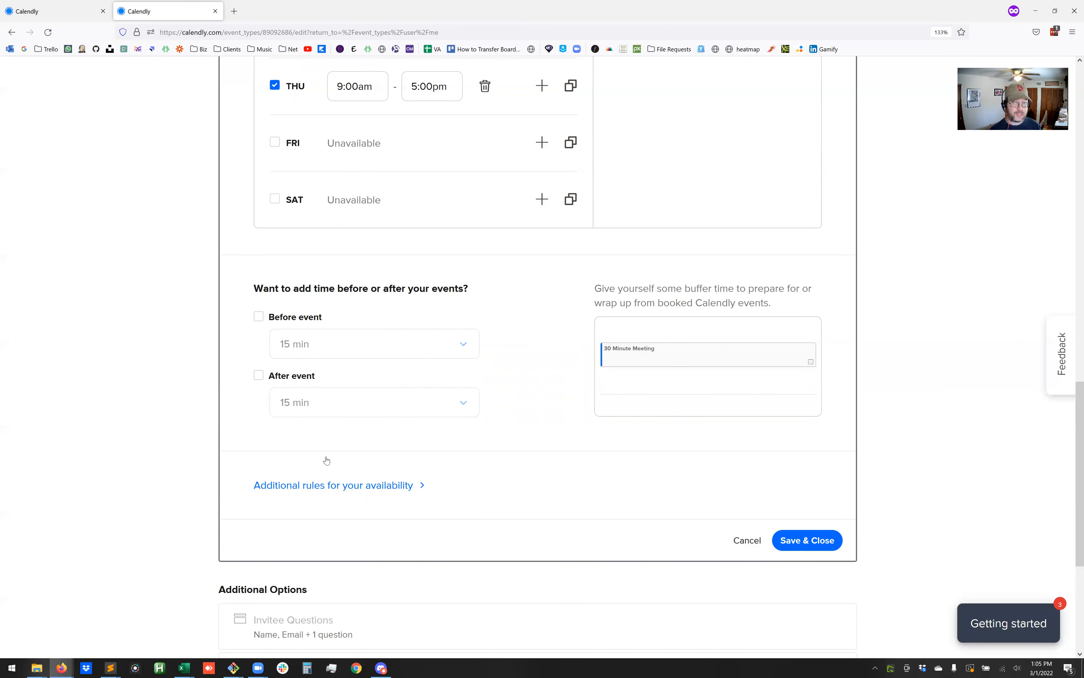
Expand the additional availability rules and examine the start time increments, scheduling conditions and time zone display options.
scroll(465, 428, "down", 3)
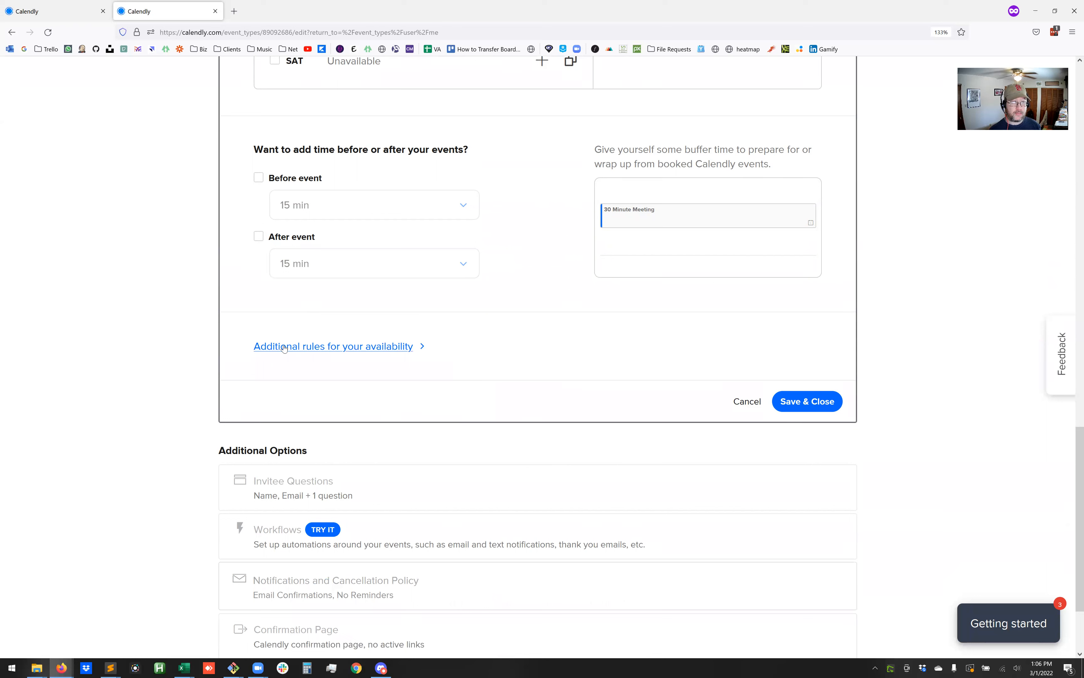
left_click(347, 350)
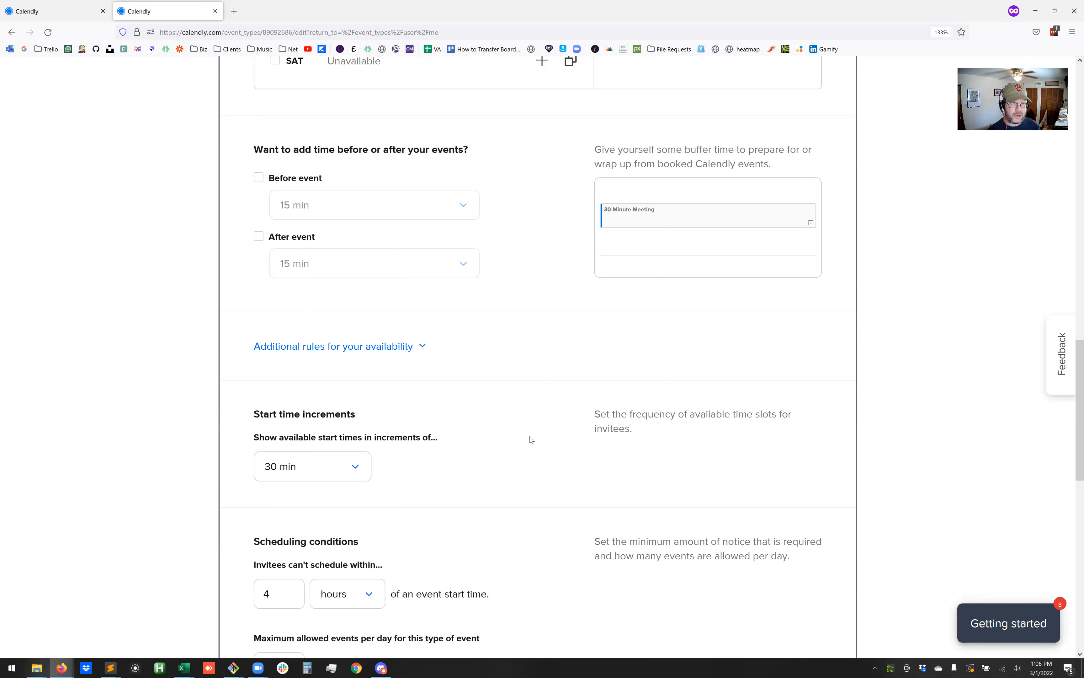
scroll(531, 440, "down", 5)
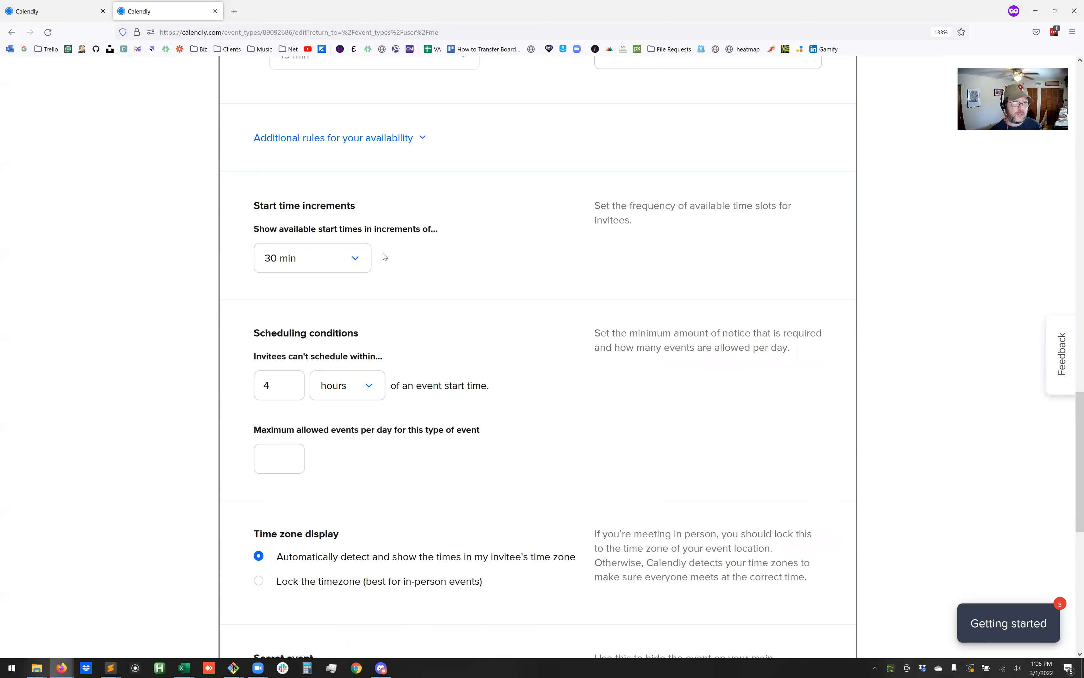
Review the available start time increment options and highlight the minimum scheduling notice value.
left_click(358, 272)
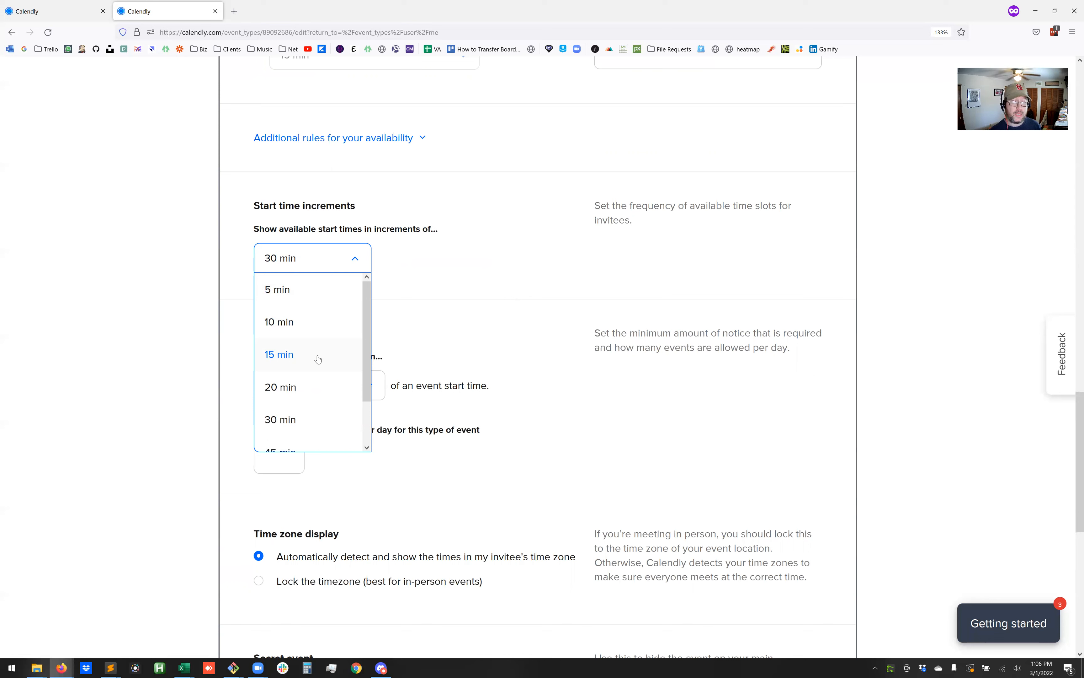
left_click(490, 248)
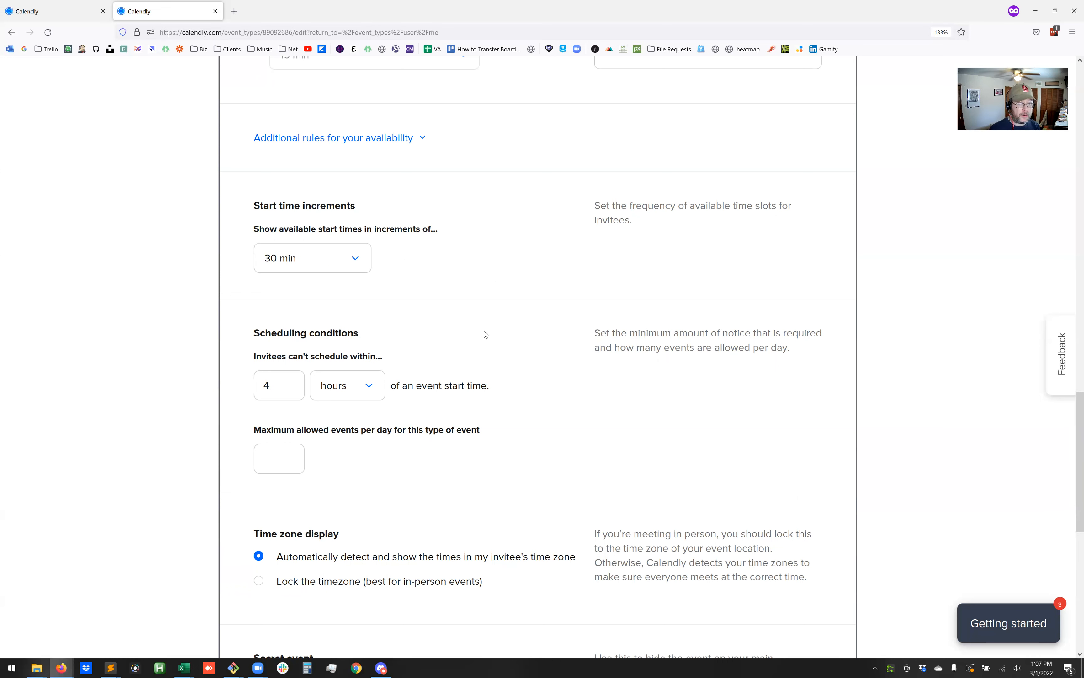
left_click_drag(287, 381, 258, 388)
left_click(482, 349)
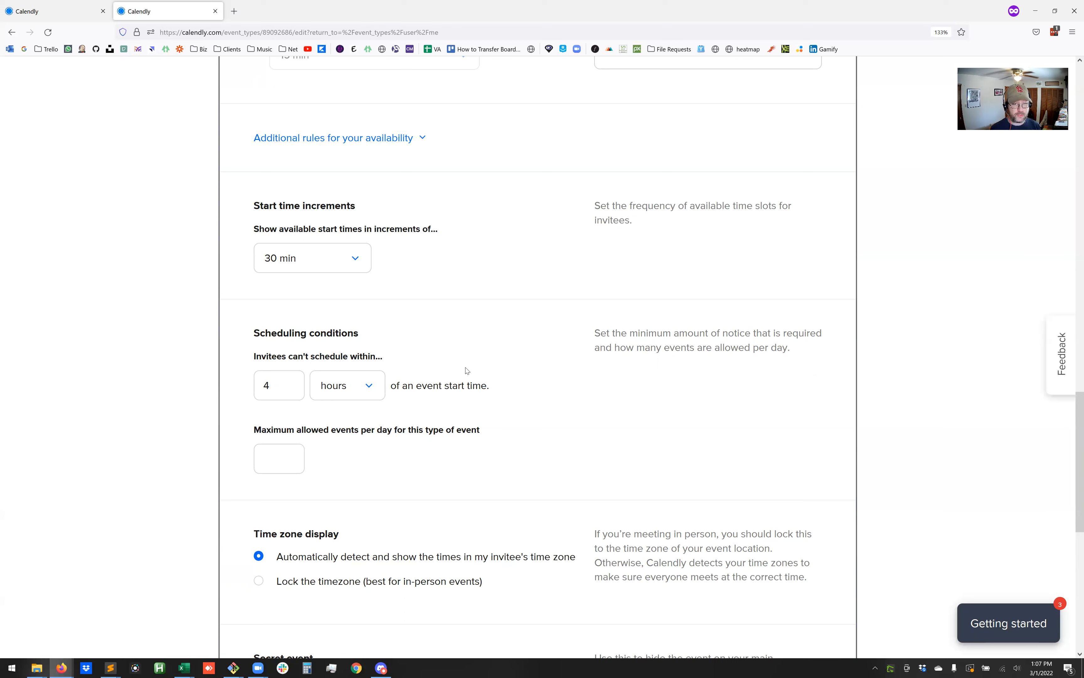
Set the scheduling condition so invitees can't schedule within 7 days of the event start time.
double_click(268, 391)
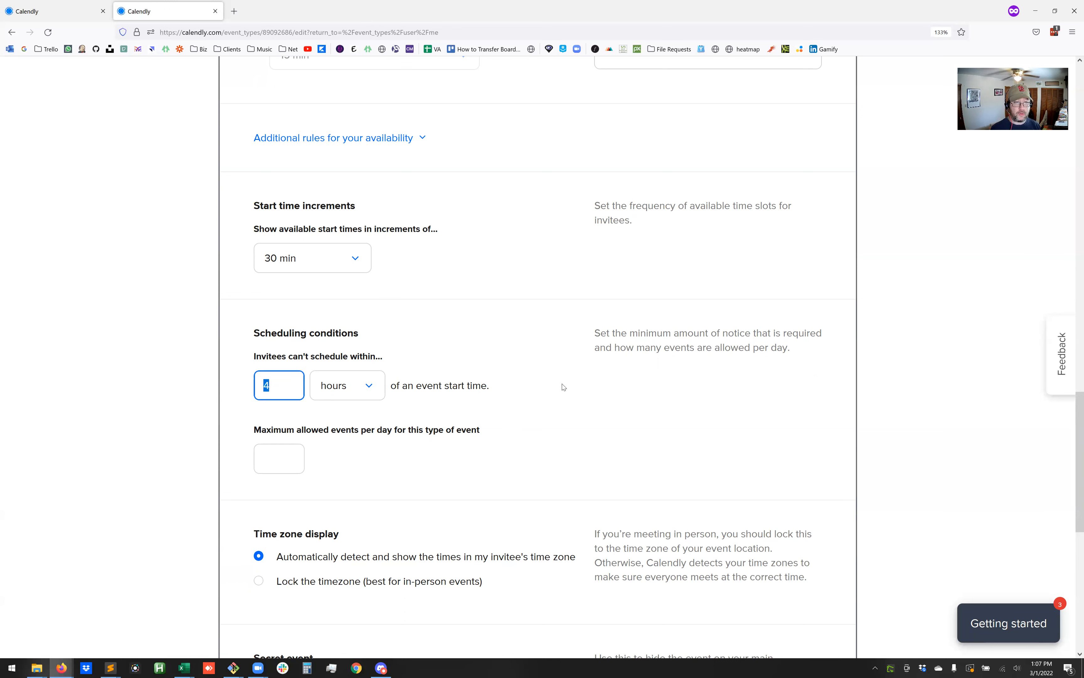
type("7")
left_click(348, 386)
left_click(338, 463)
left_click(285, 386)
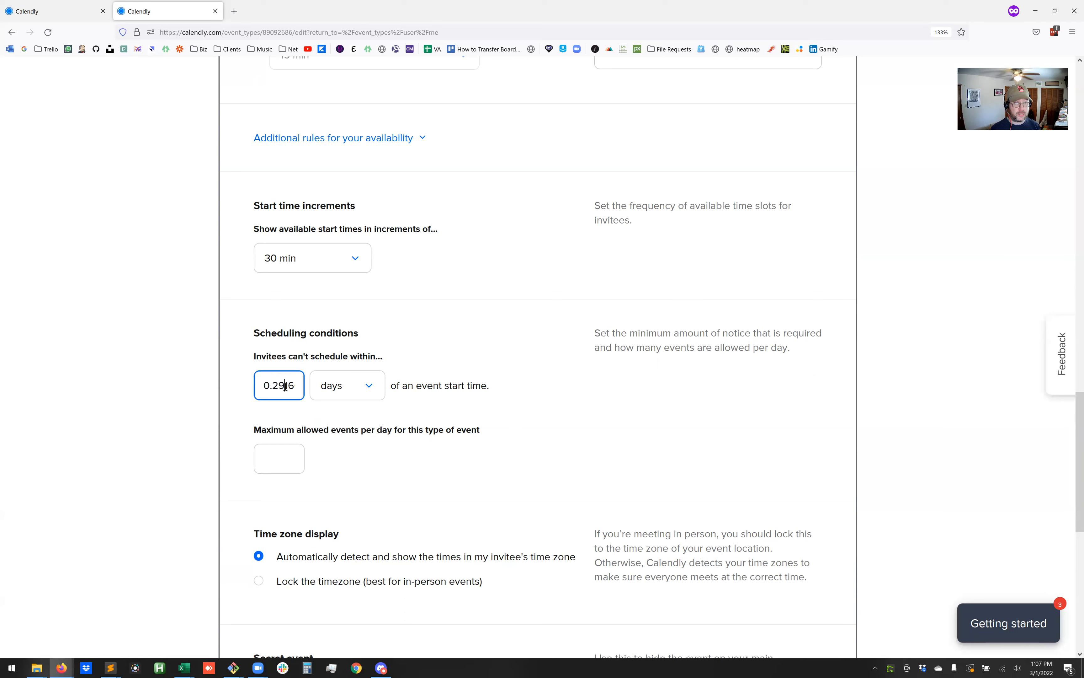
key("ctrl+a")
type("7")
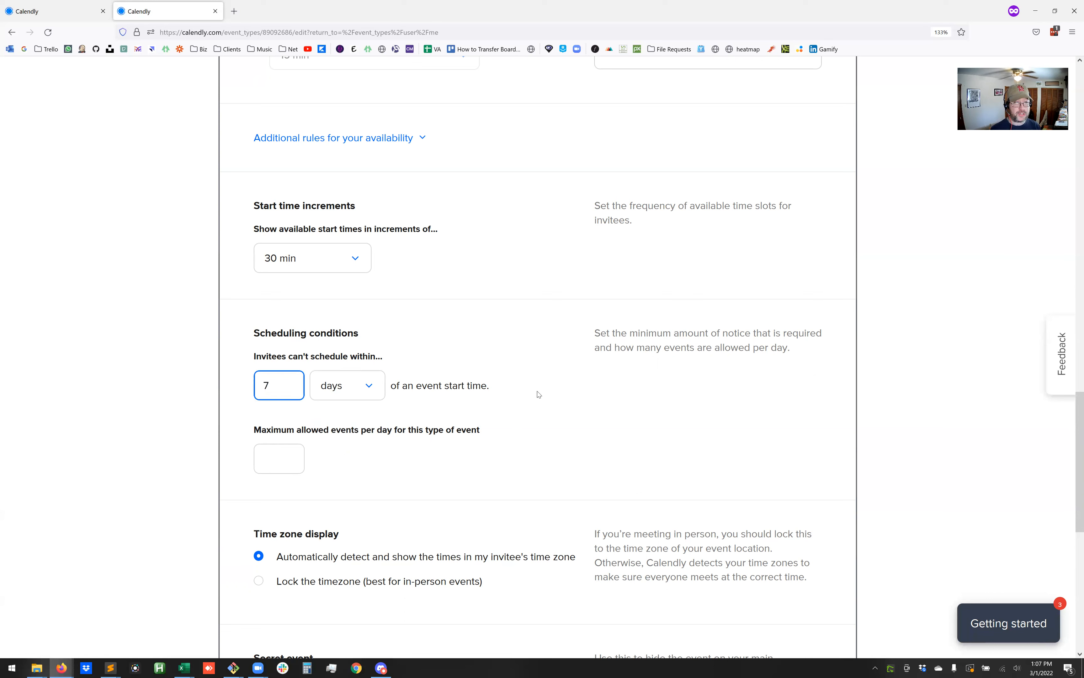
left_click(540, 382)
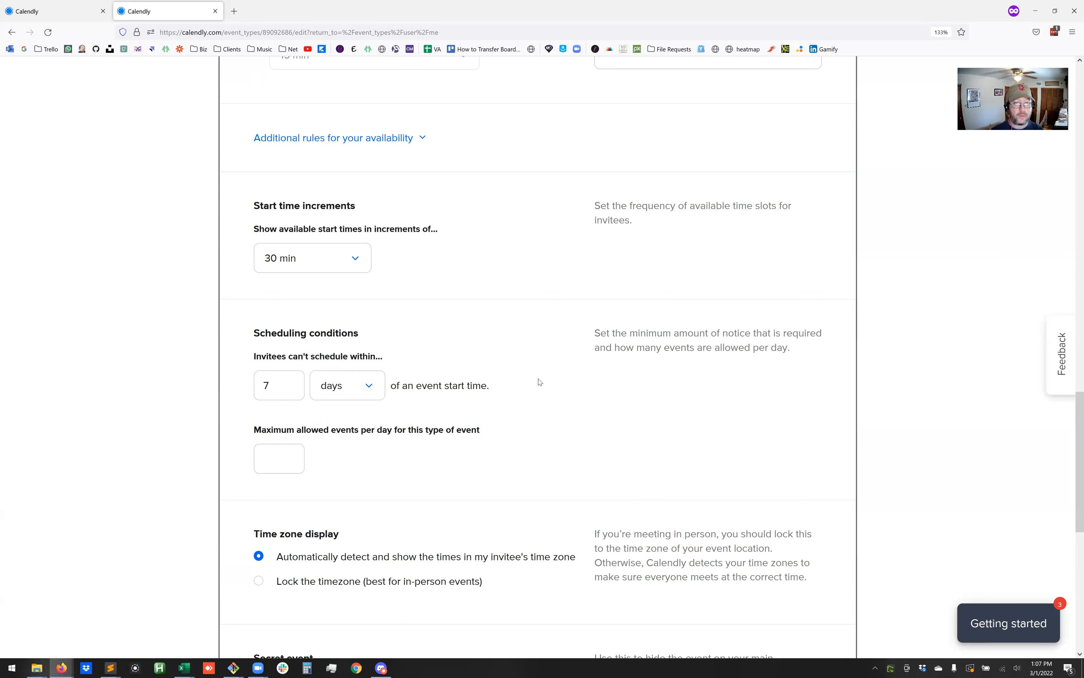
double_click(267, 386)
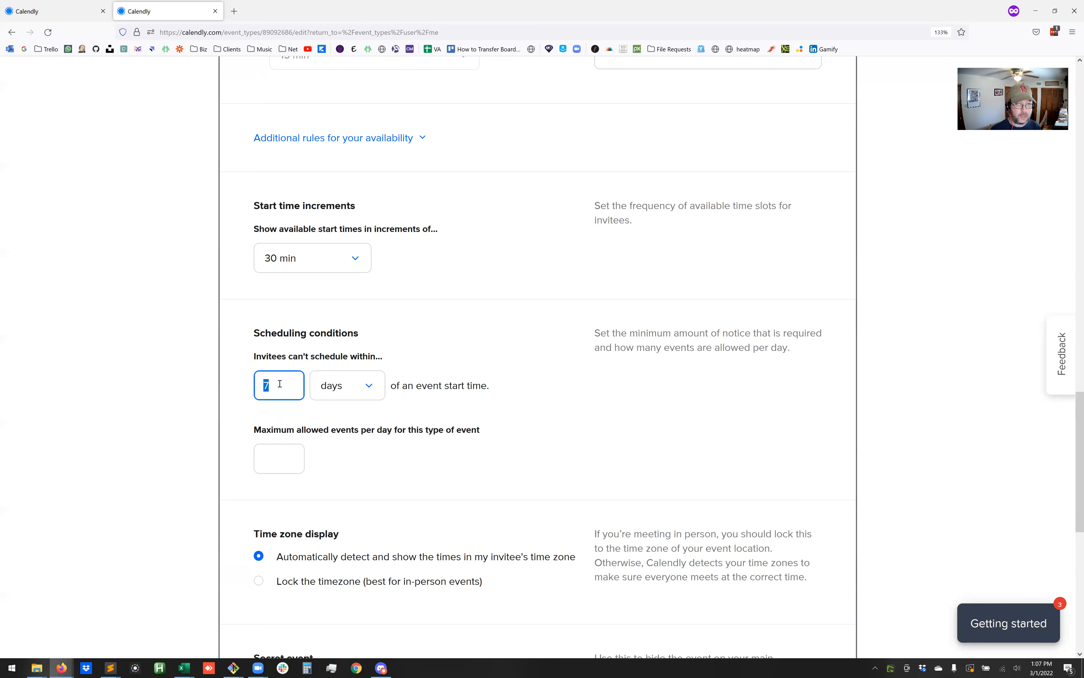
Set the maximum allowed events per day for this event type to 4.
scroll(556, 436, "down", 3)
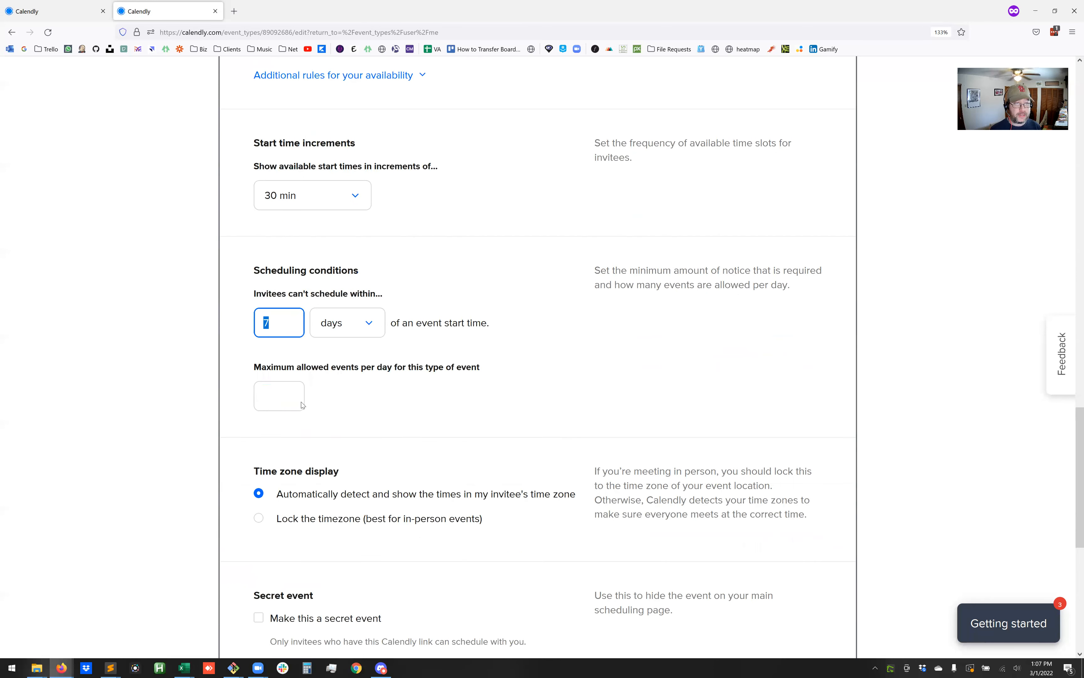
left_click(279, 391)
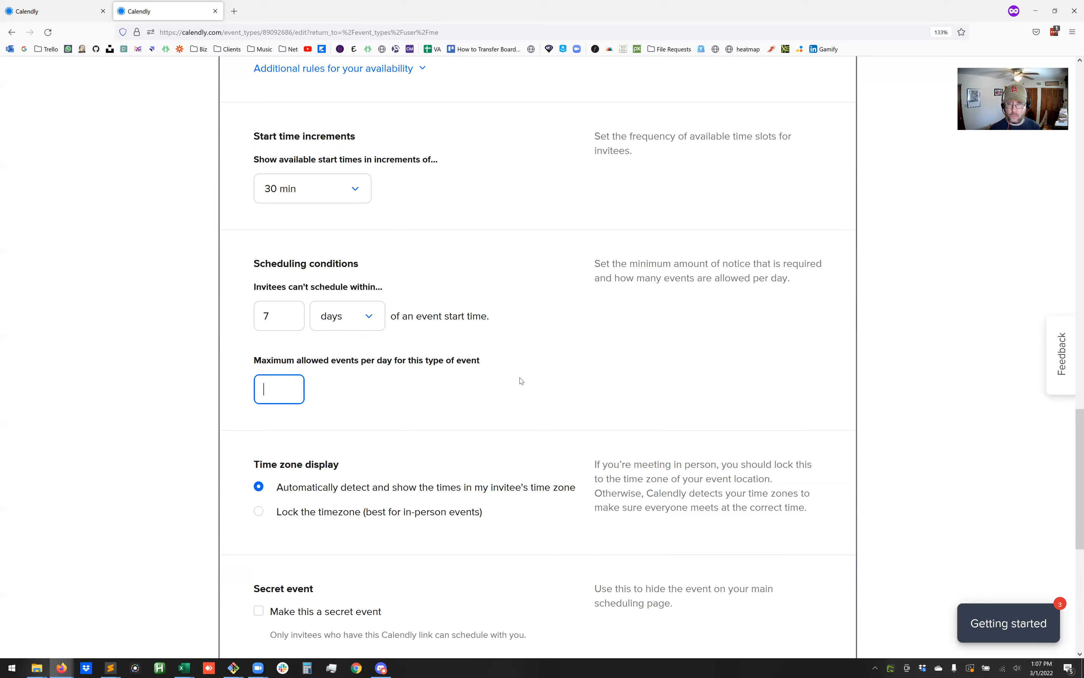
type("1")
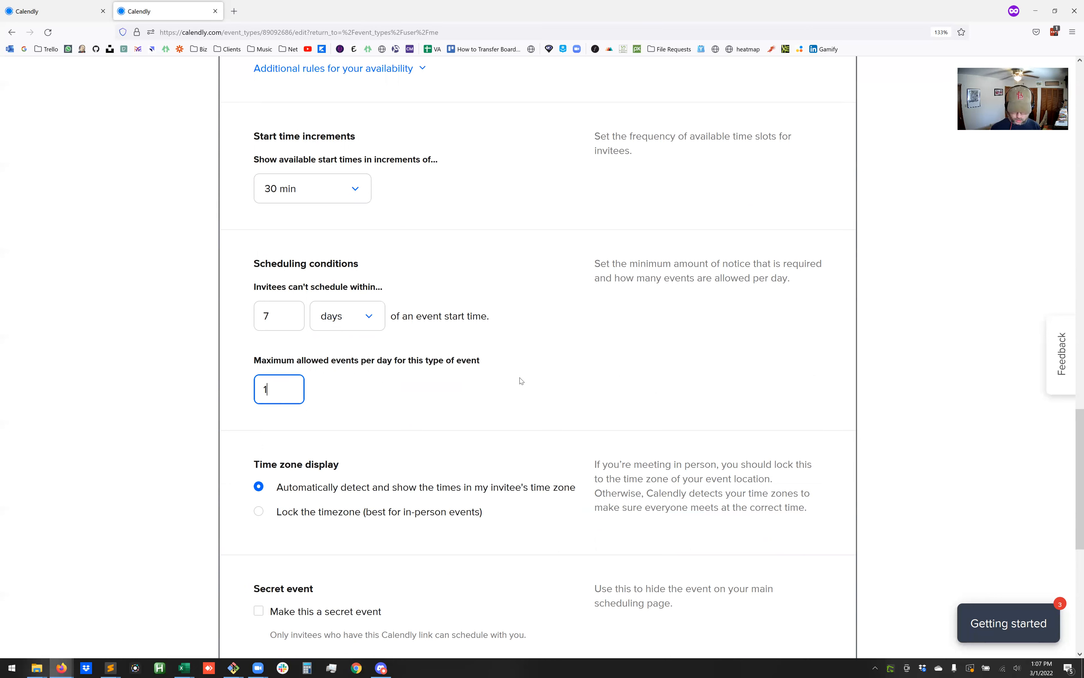
key("BackSpace")
type("4")
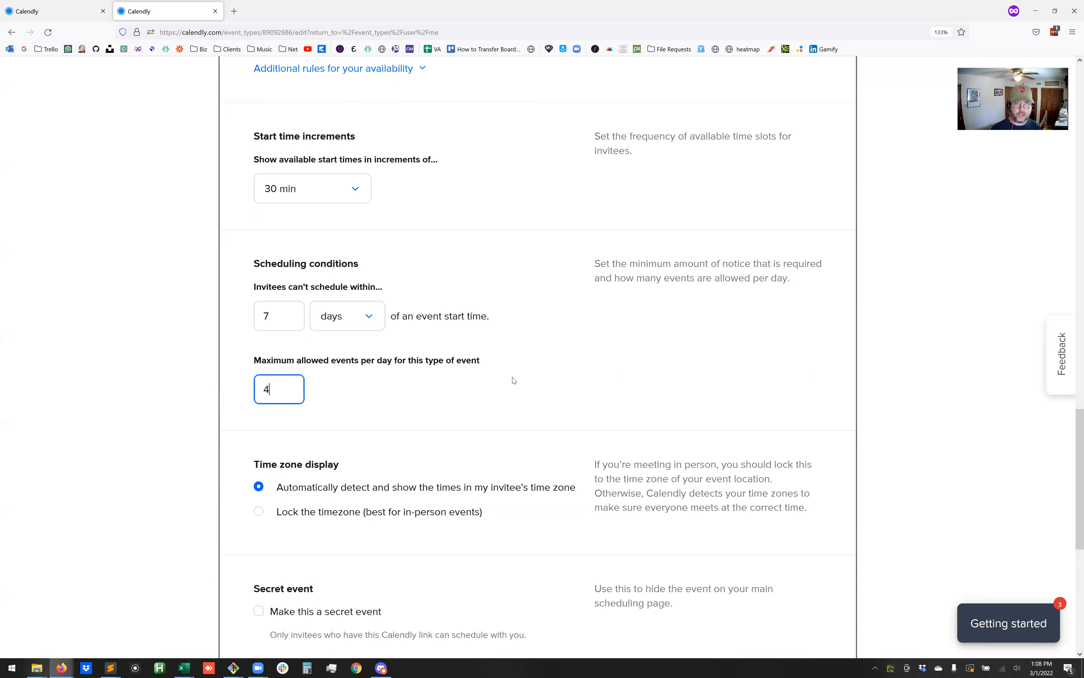
left_click(514, 380)
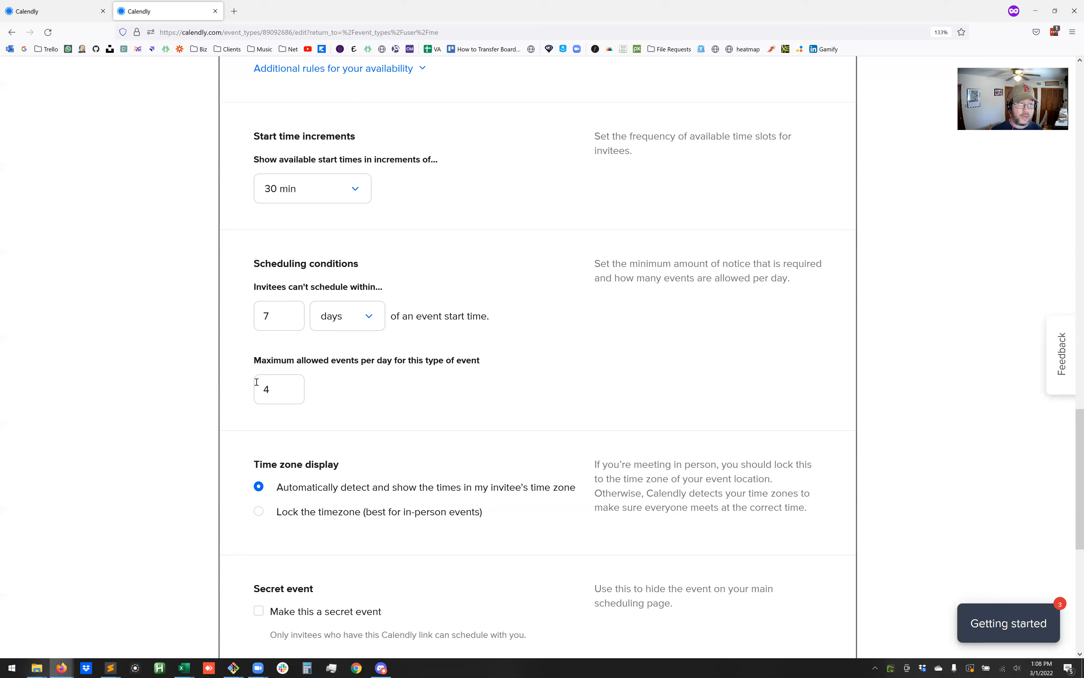
Try 1 and 2 as the maximum allowed events per day, ending on 1.
double_click(259, 404)
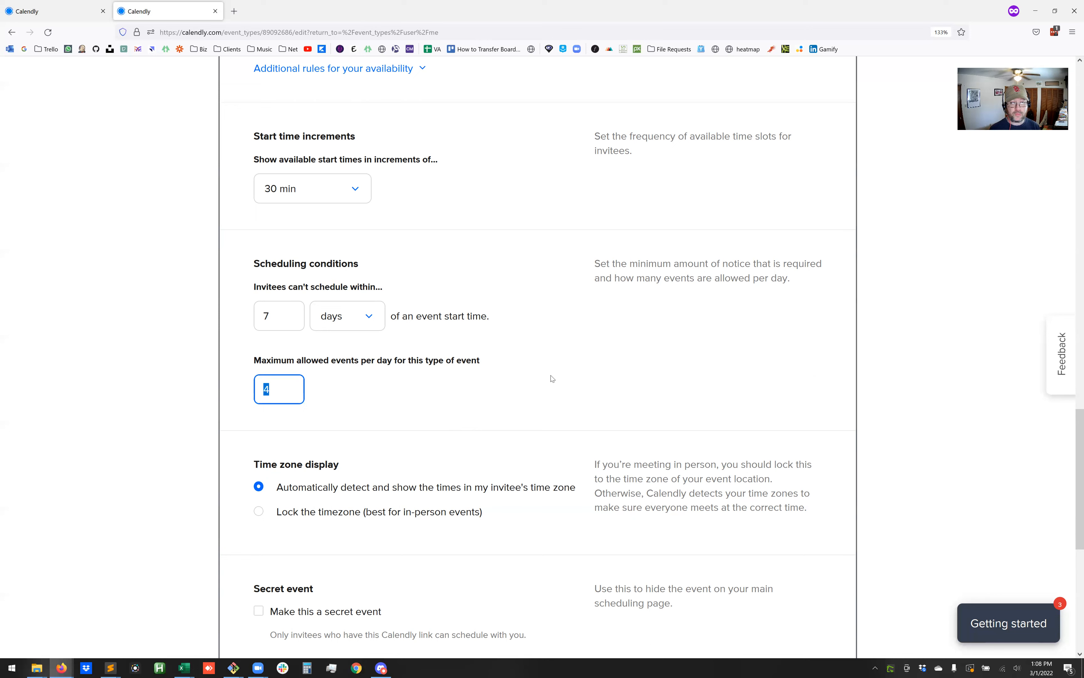
type("1")
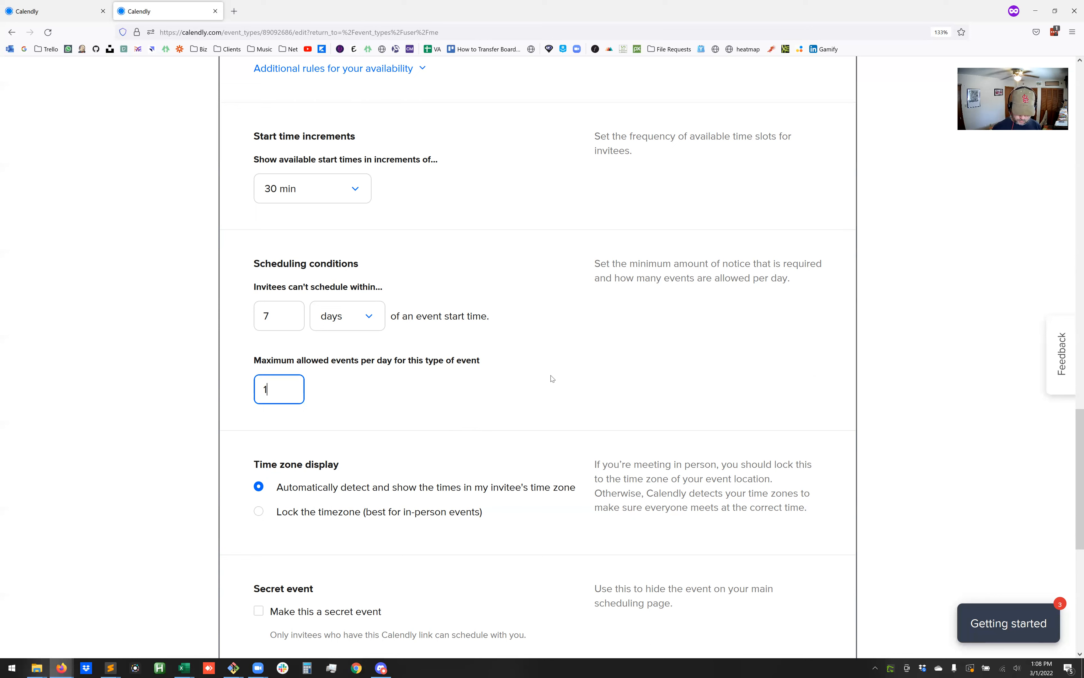
key("BackSpace")
type("2")
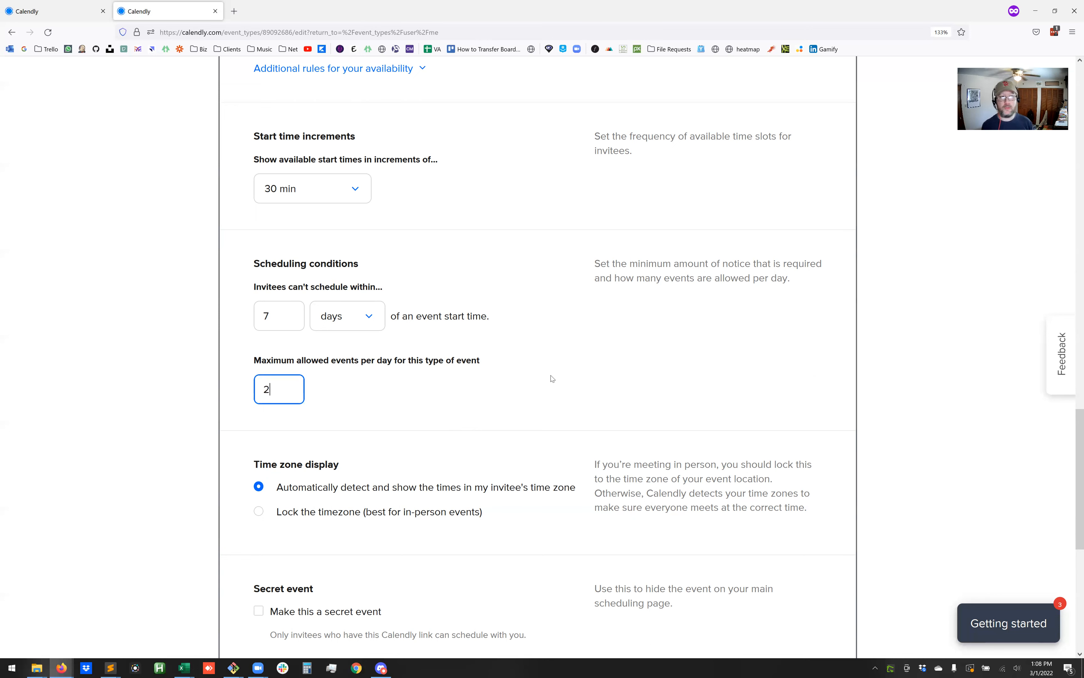
key("BackSpace")
type("1")
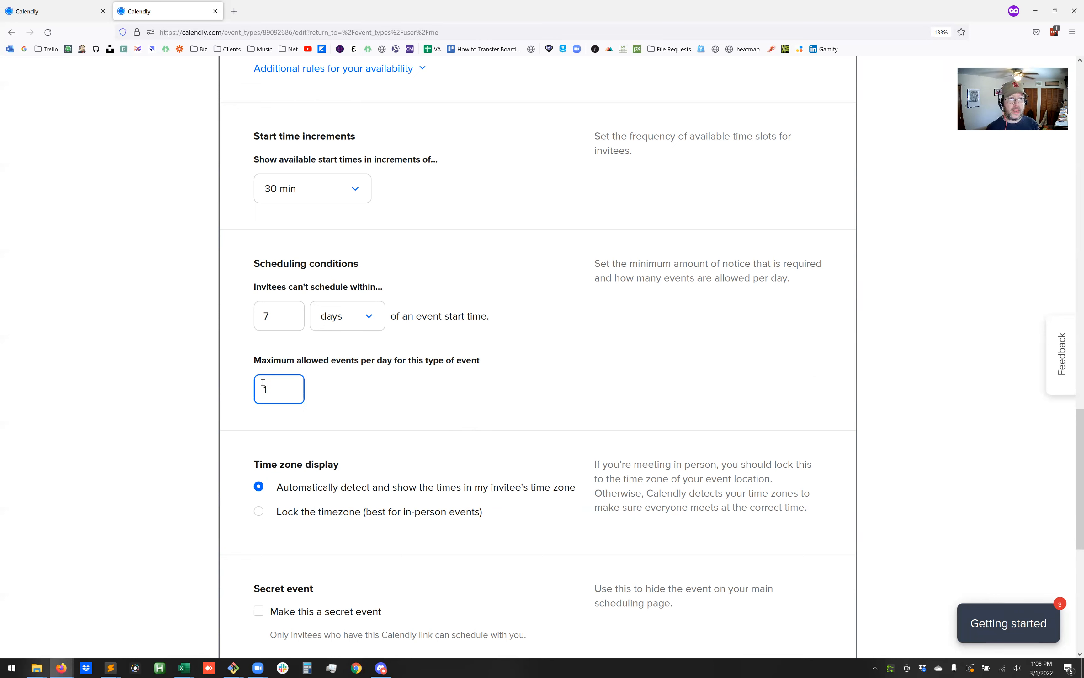
double_click(283, 391)
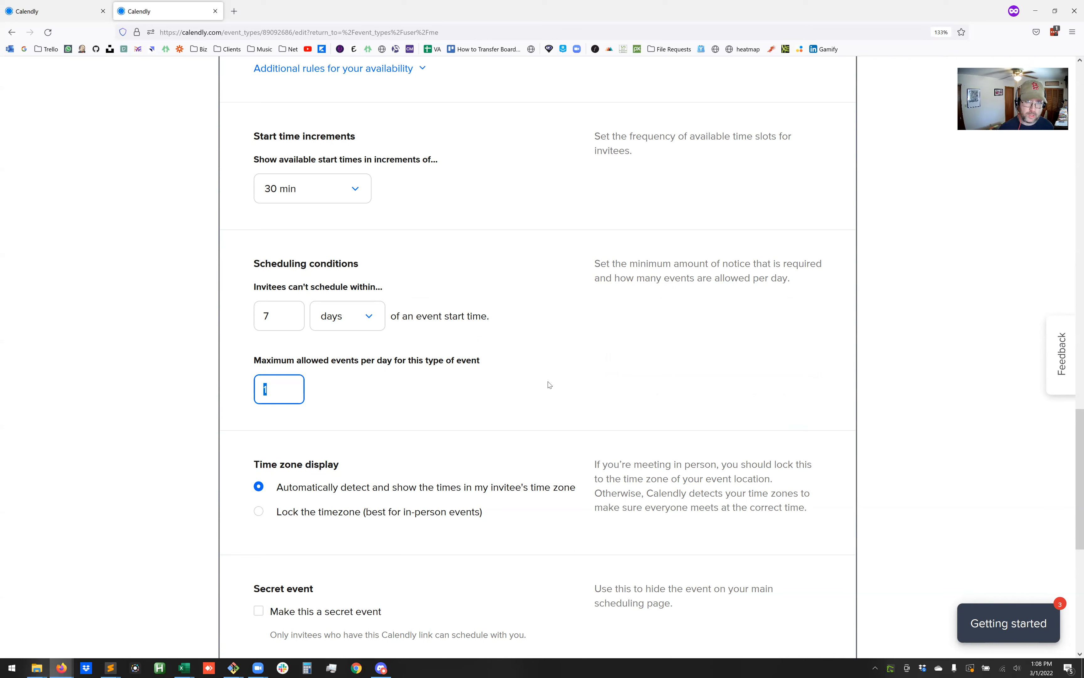
Make this a secret event, and discard all unsaved changes to the event's booking settings.
scroll(550, 385, "down", 2)
scroll(550, 385, "down", 5)
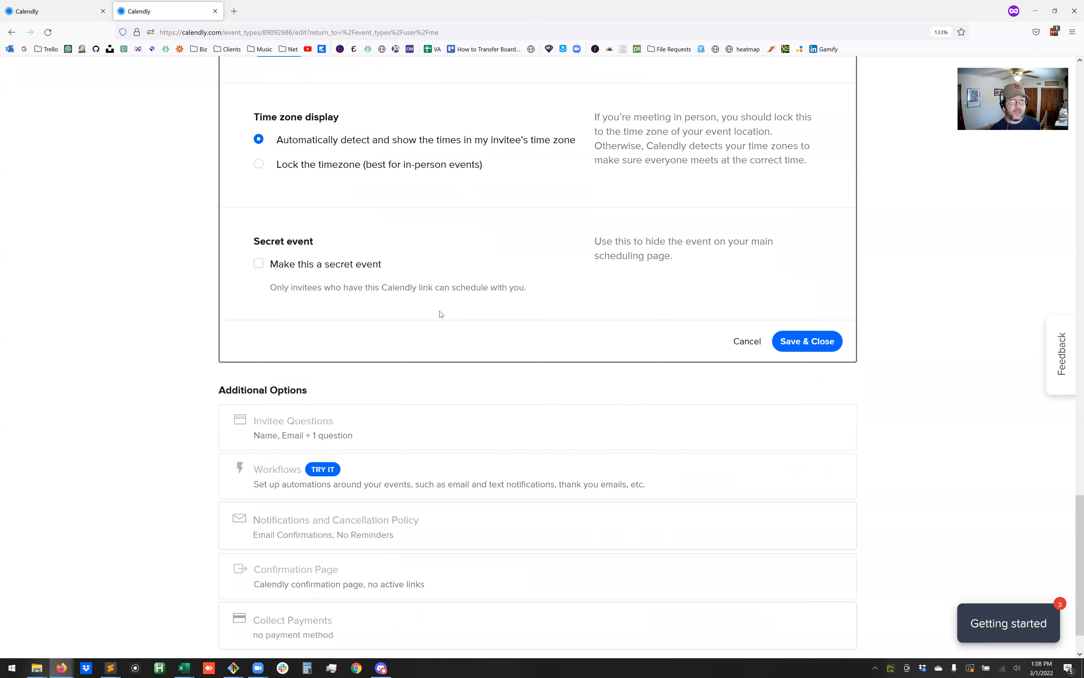
scroll(540, 330, "up", 4)
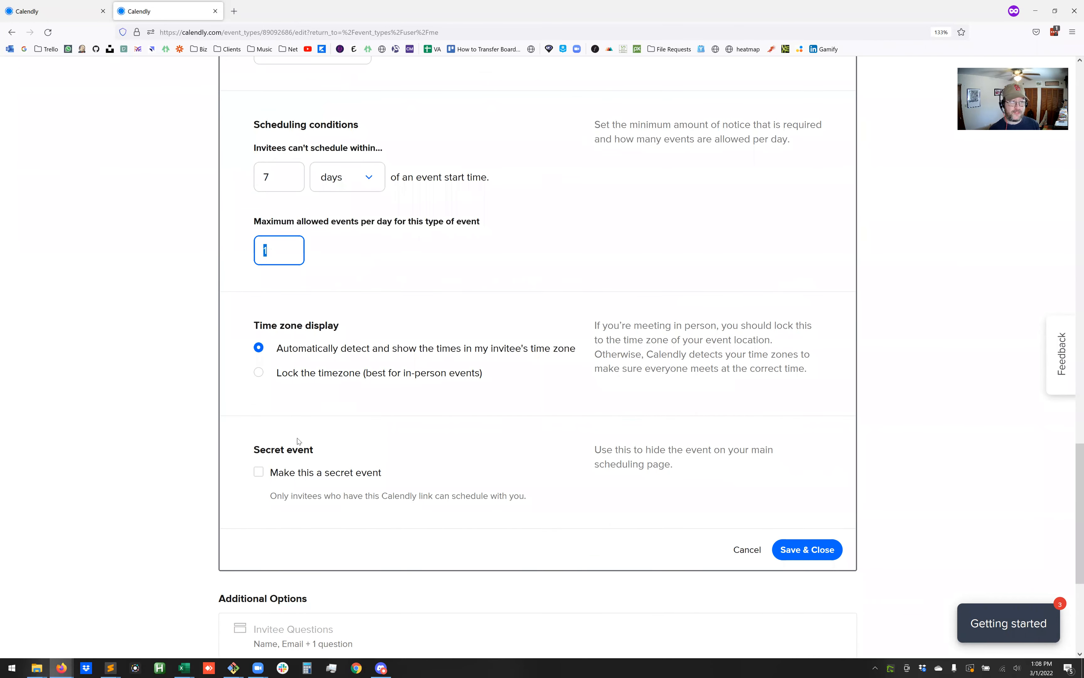
left_click(259, 474)
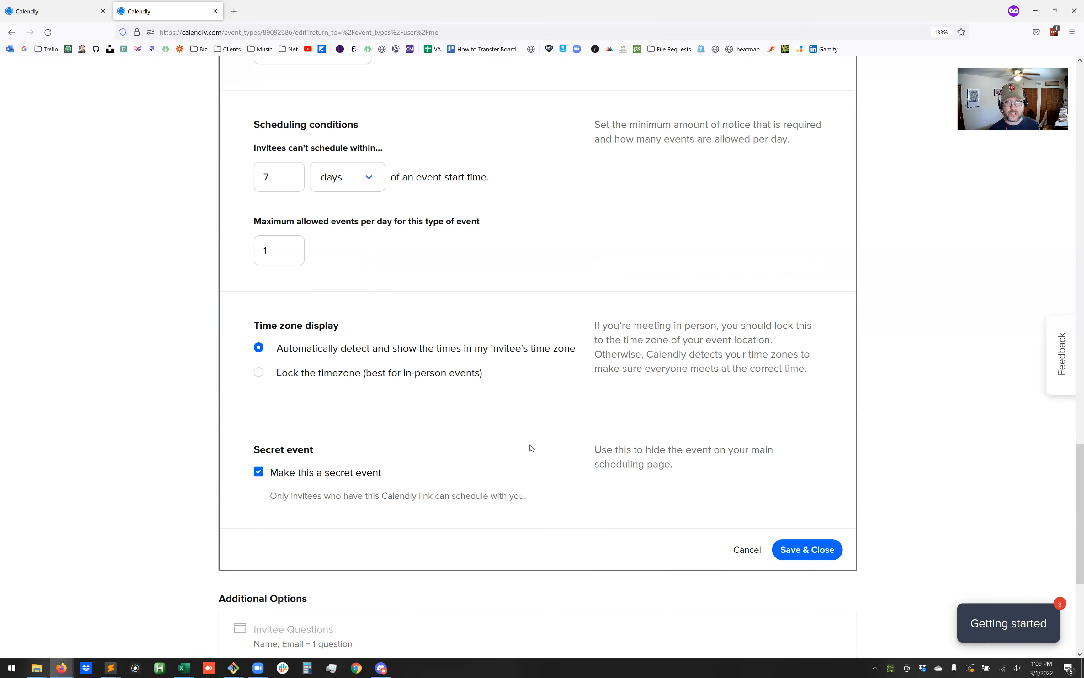
left_click(747, 551)
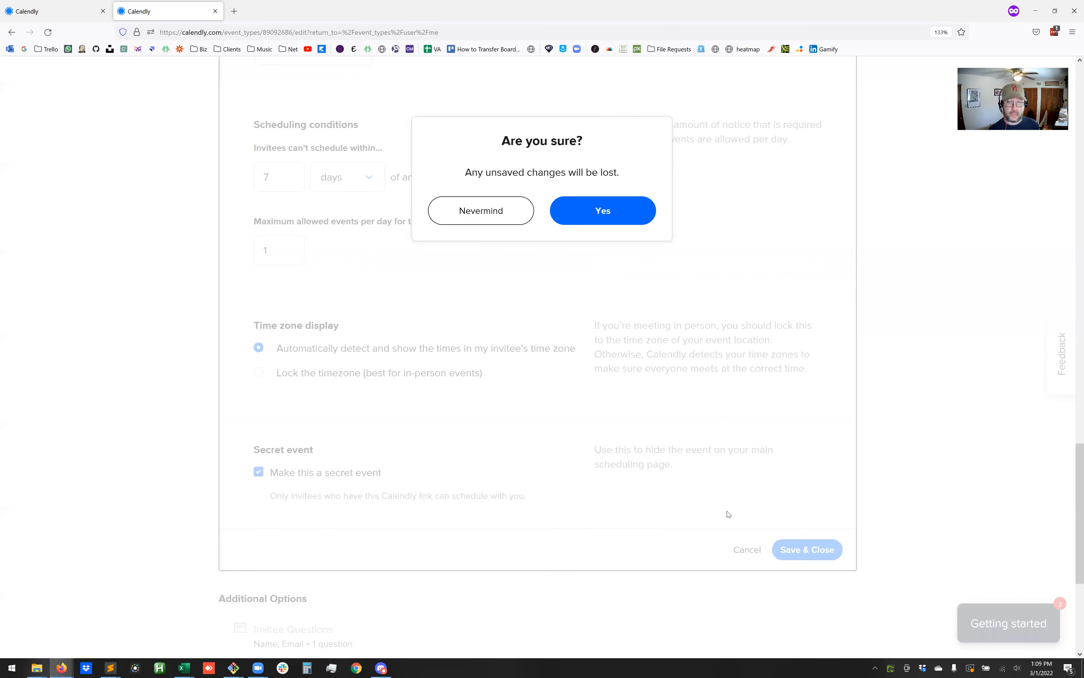
left_click(602, 214)
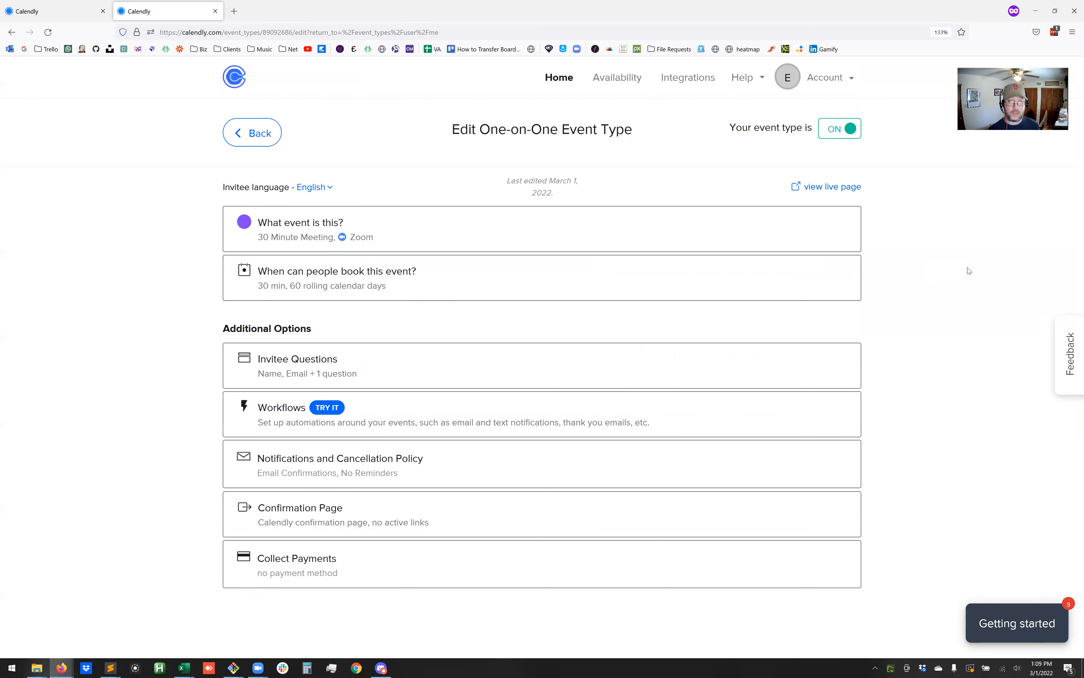
Switch to the Sublime Text notes, highlight the "Set up workflows" line, and return to the Calendly page in the browser.
key("alt+Tab")
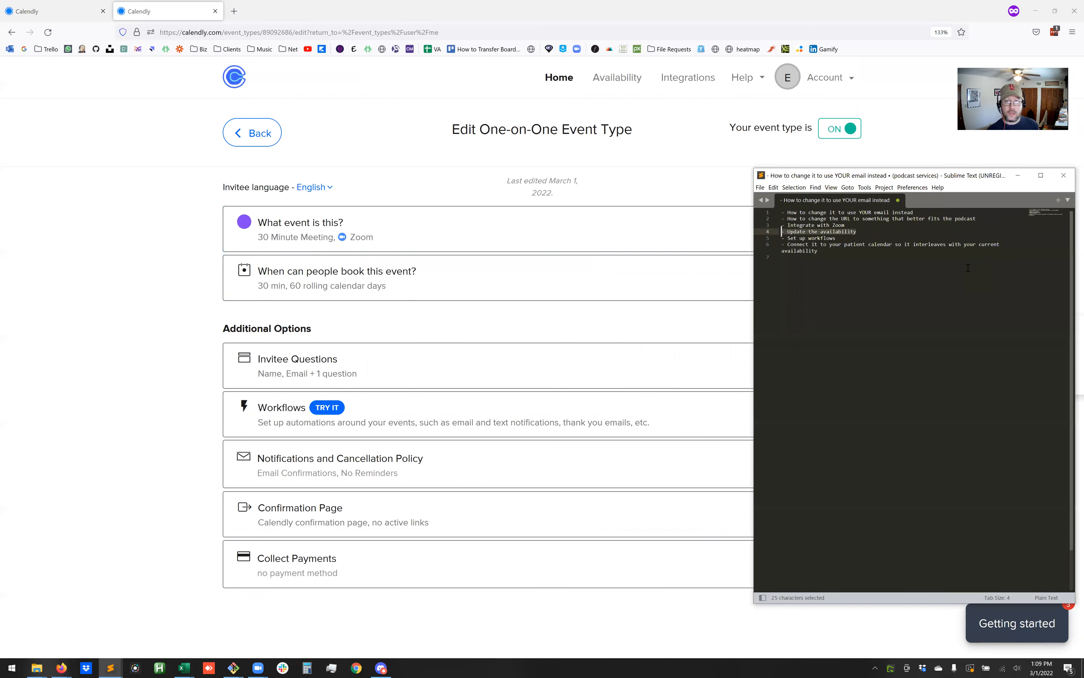
left_click_drag(845, 239, 782, 237)
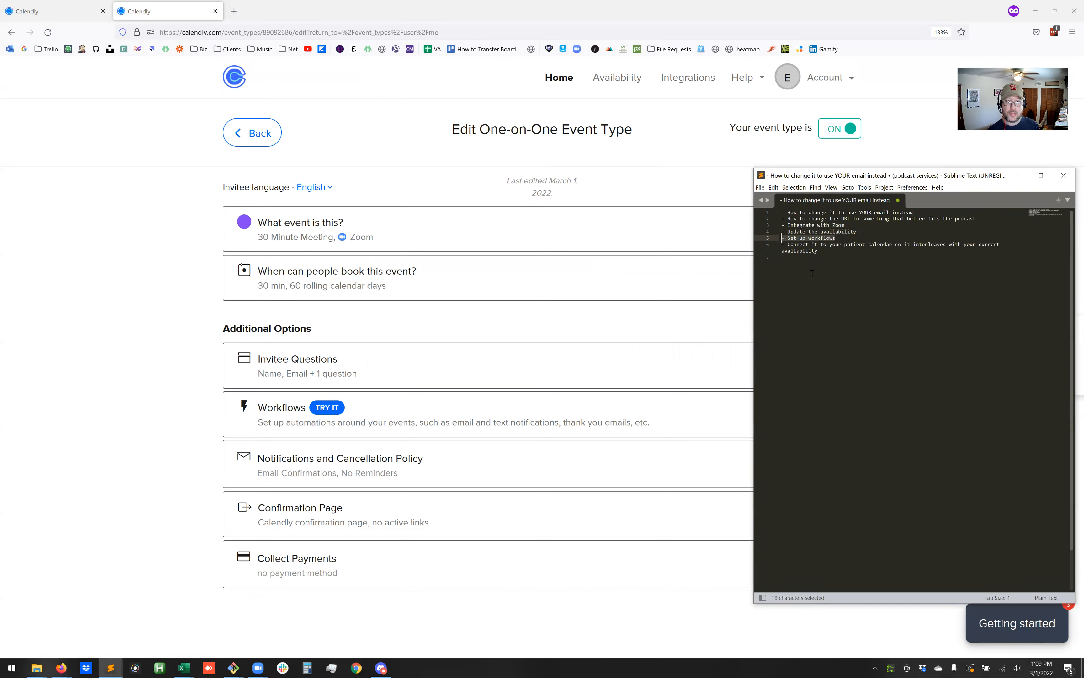
key("alt+Tab")
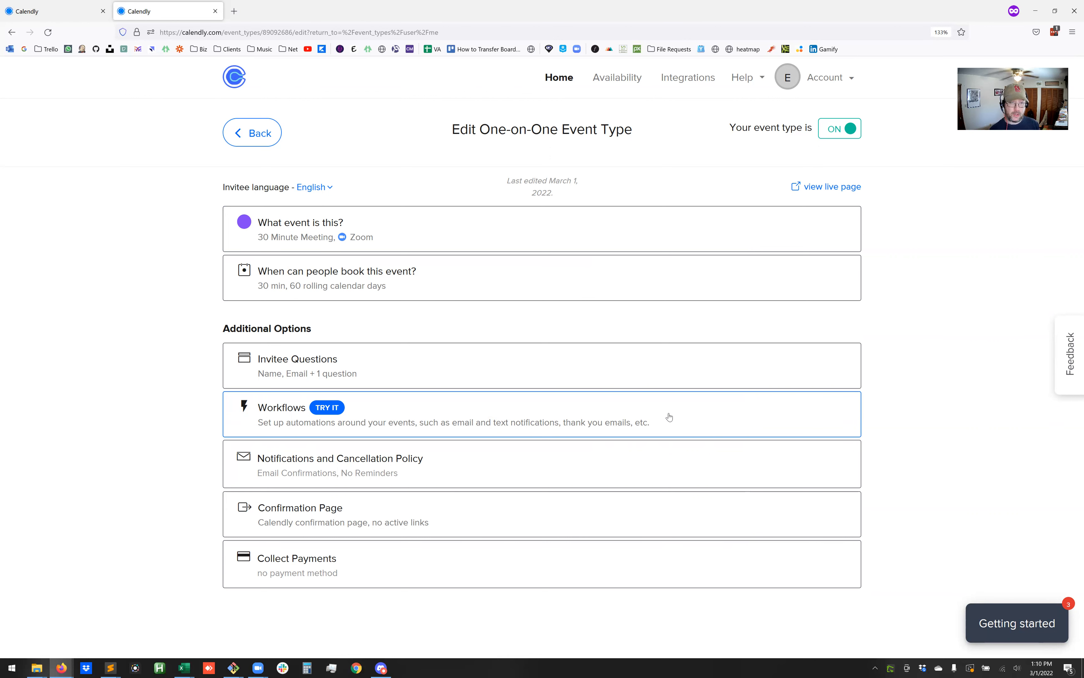
Expand the event type's Workflows option, review the example workflows, and follow the link to explore what workflows can do.
left_click(600, 414)
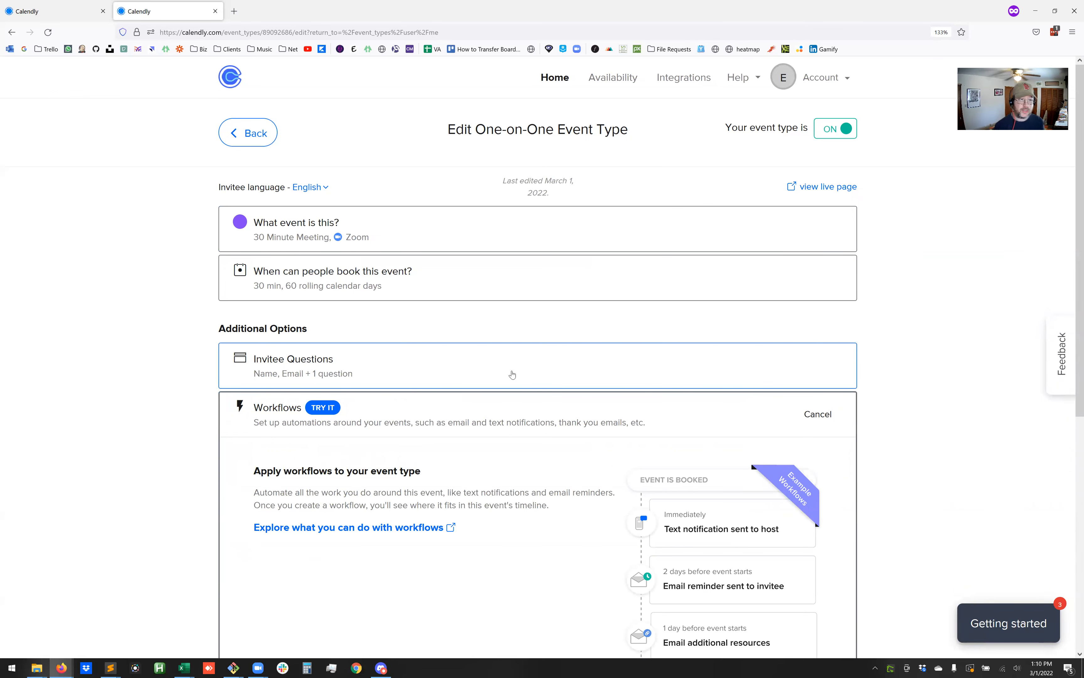
scroll(513, 374, "down", 2)
scroll(512, 374, "down", 4)
scroll(402, 409, "down", 2)
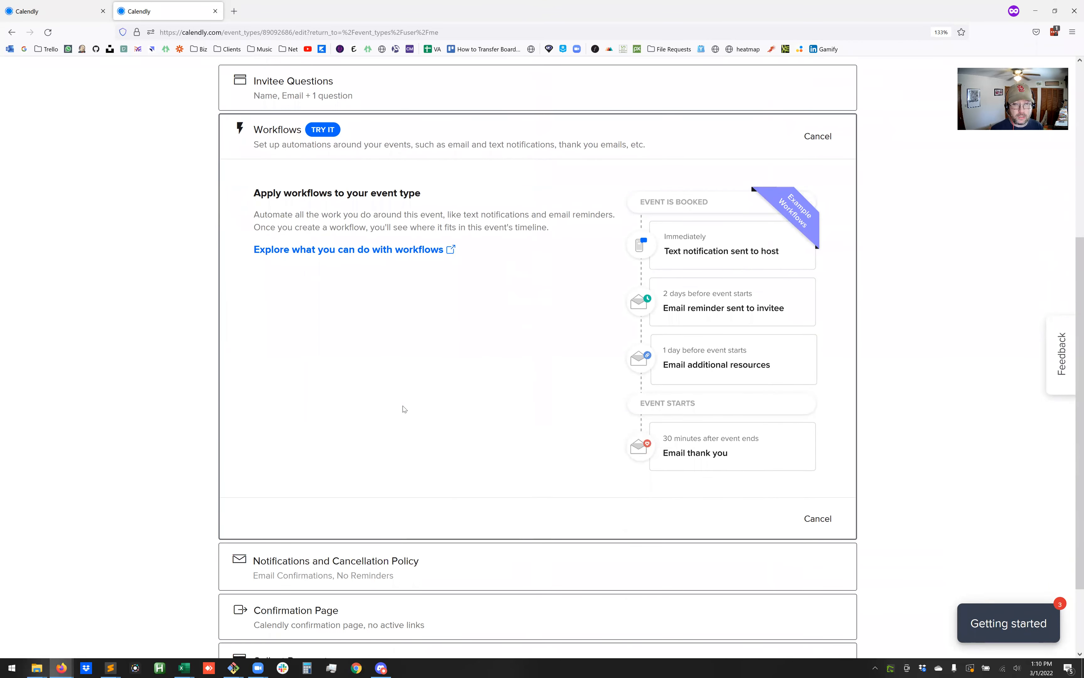
left_click(354, 249)
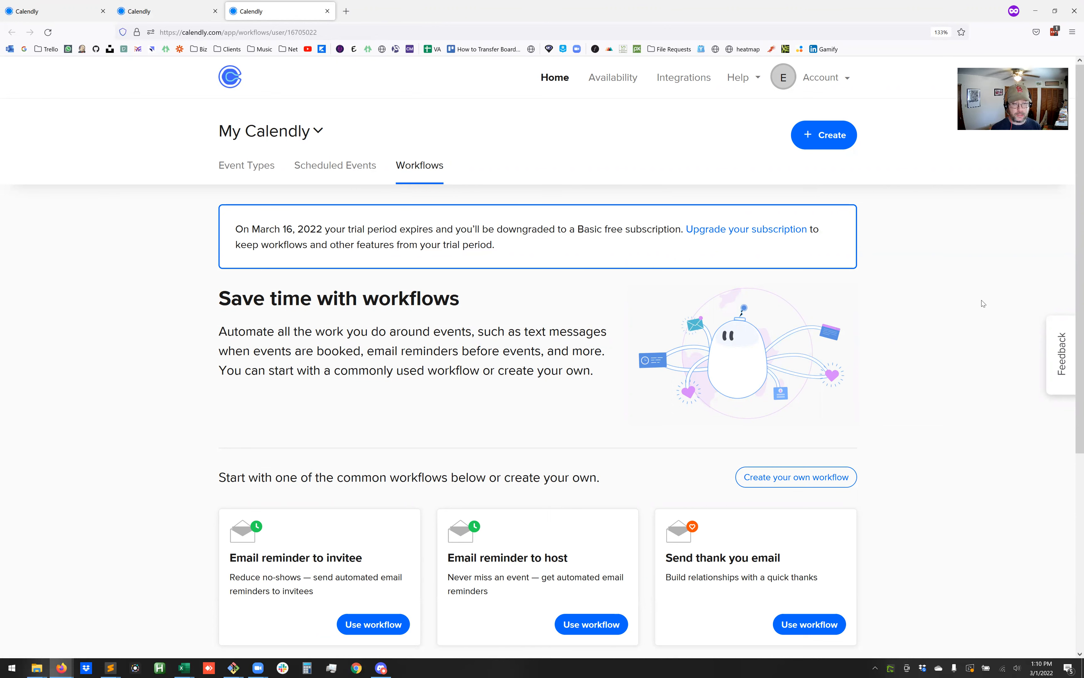
Review the common workflow templates and open the "Email reminder to invitee" template as a new workflow.
scroll(981, 303, "down", 2)
scroll(981, 303, "down", 4)
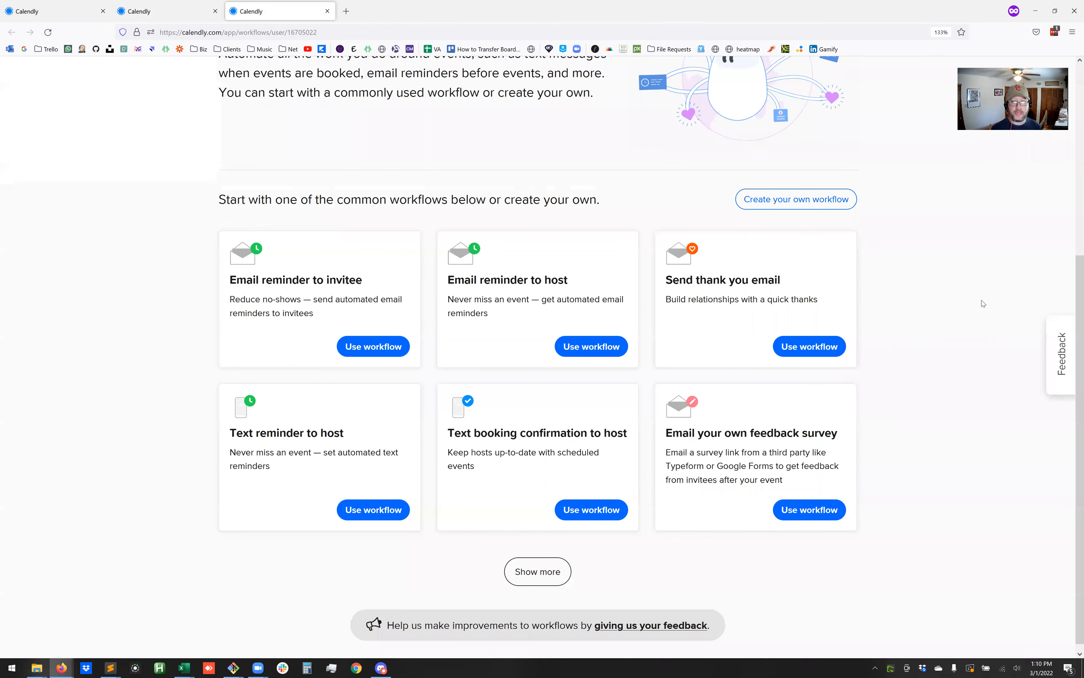
scroll(965, 321, "up", 6)
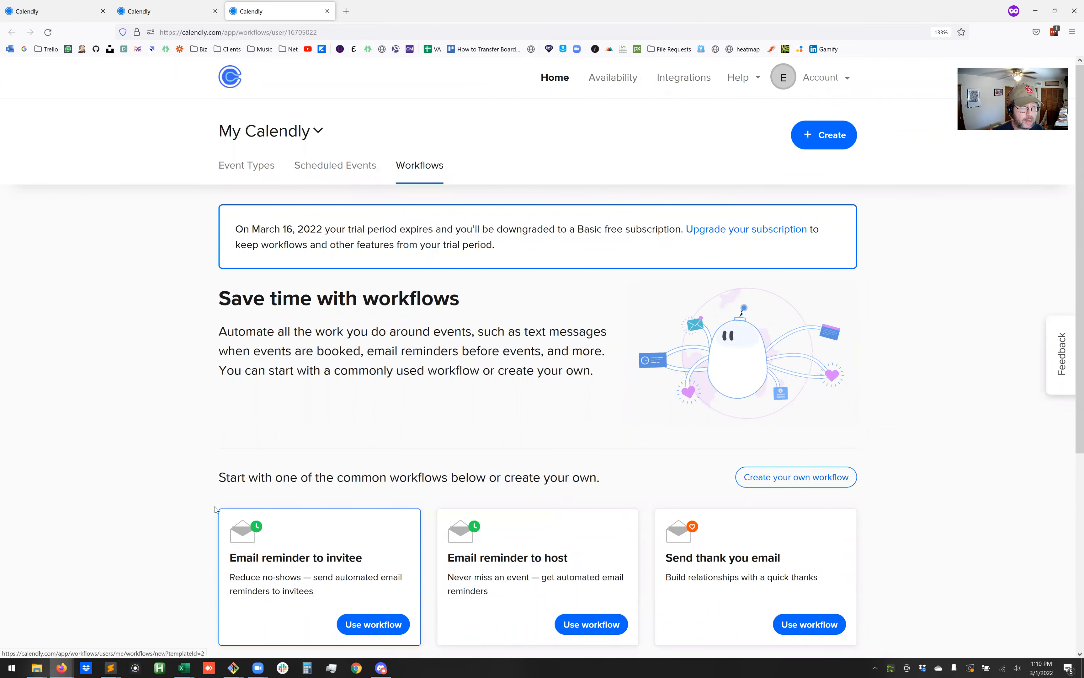
scroll(115, 537, "down", 1)
scroll(115, 536, "down", 3)
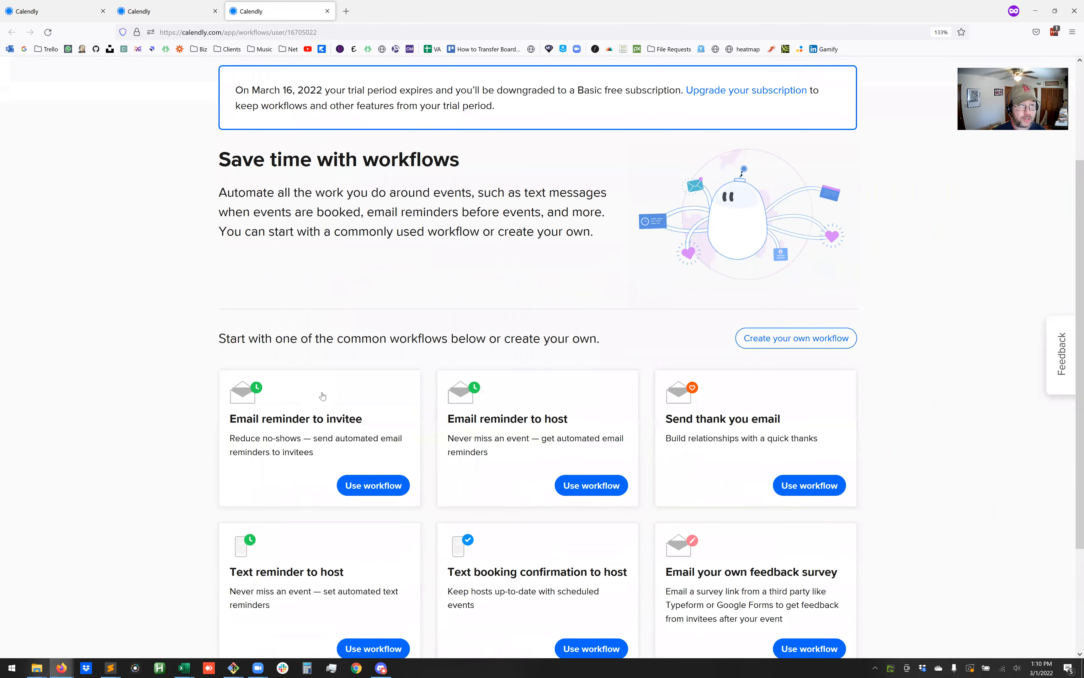
scroll(556, 354, "down", 3)
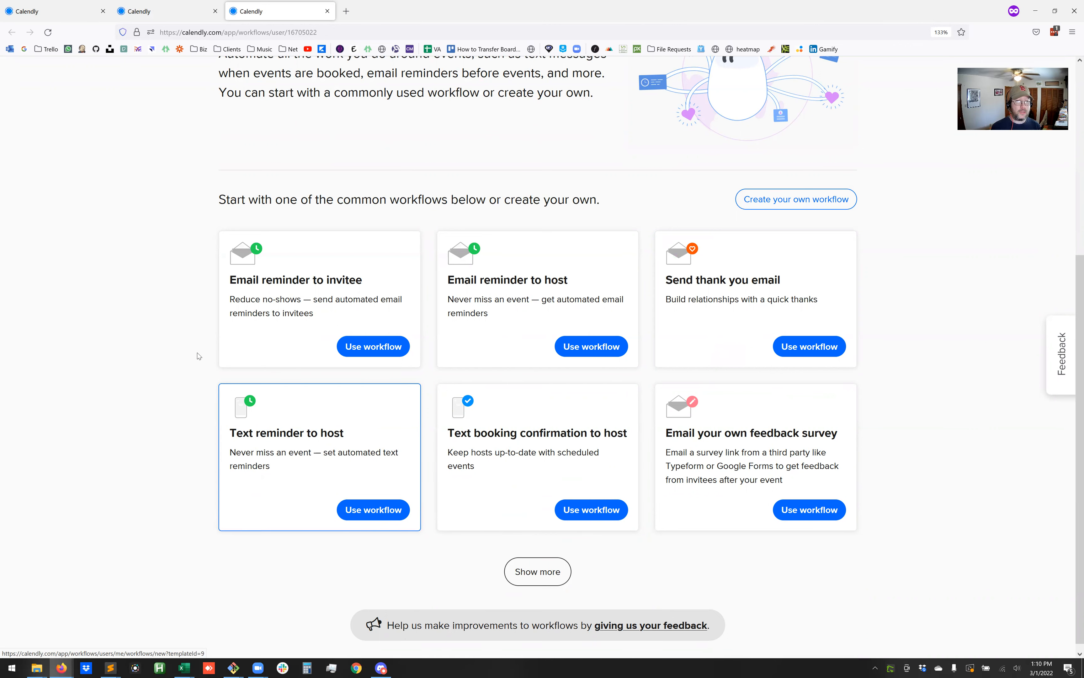
left_click(392, 349)
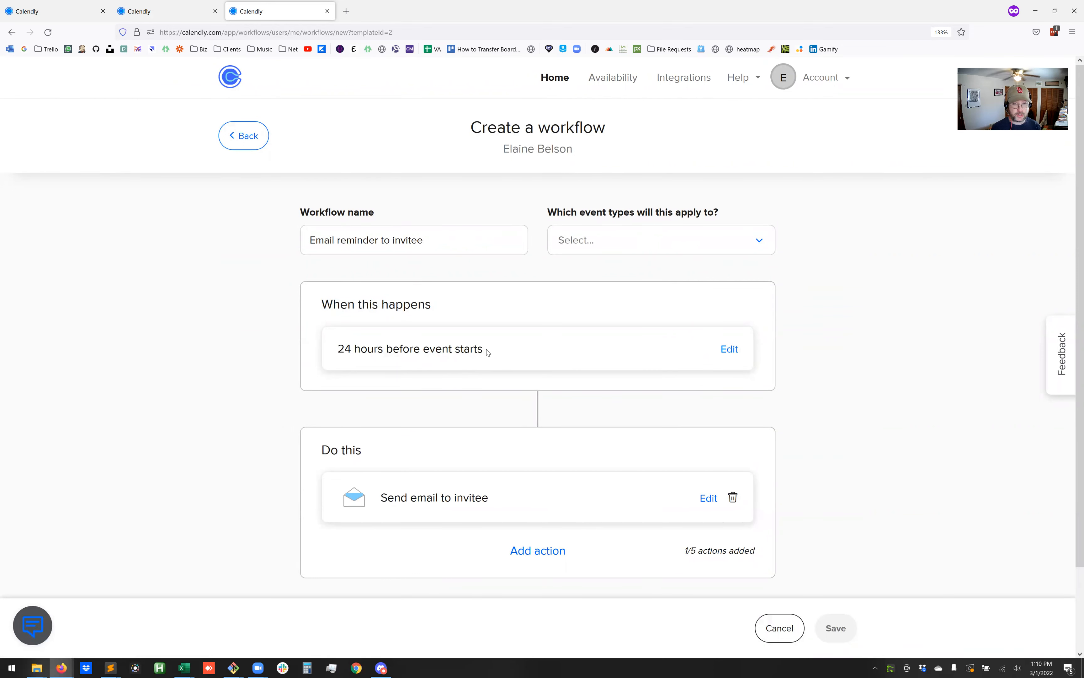
Open the workflow's "Send email to invitee" action, examine its sender, reminder template, subject and body, and close it without changes.
left_click(727, 487)
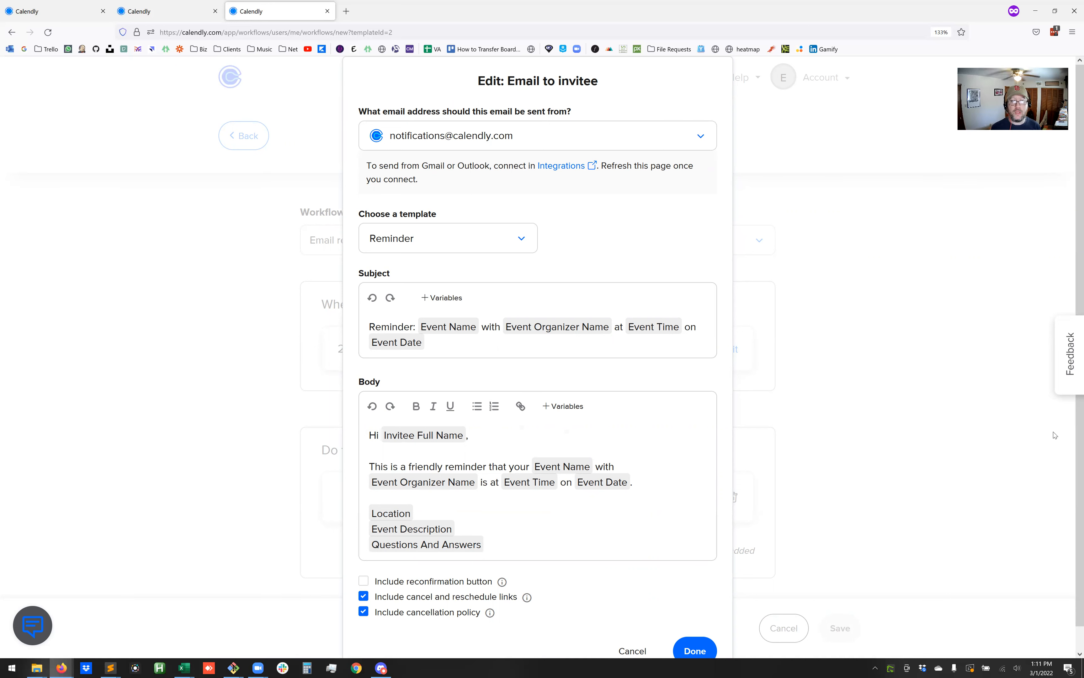
scroll(1055, 435, "down", 1)
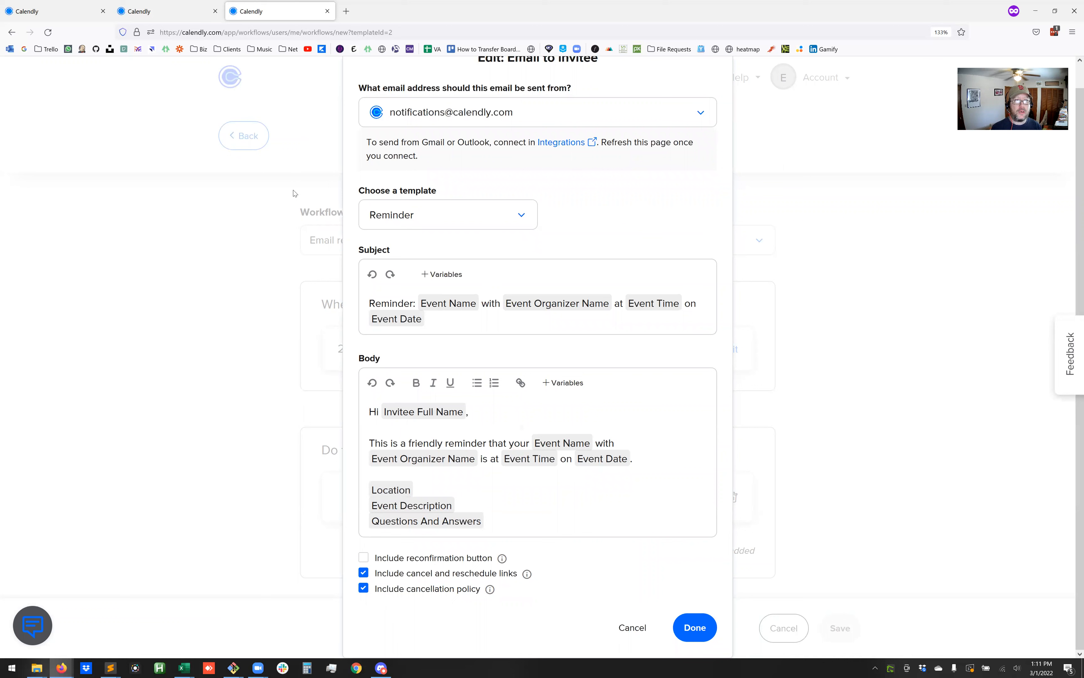
scroll(291, 206, "up", 1)
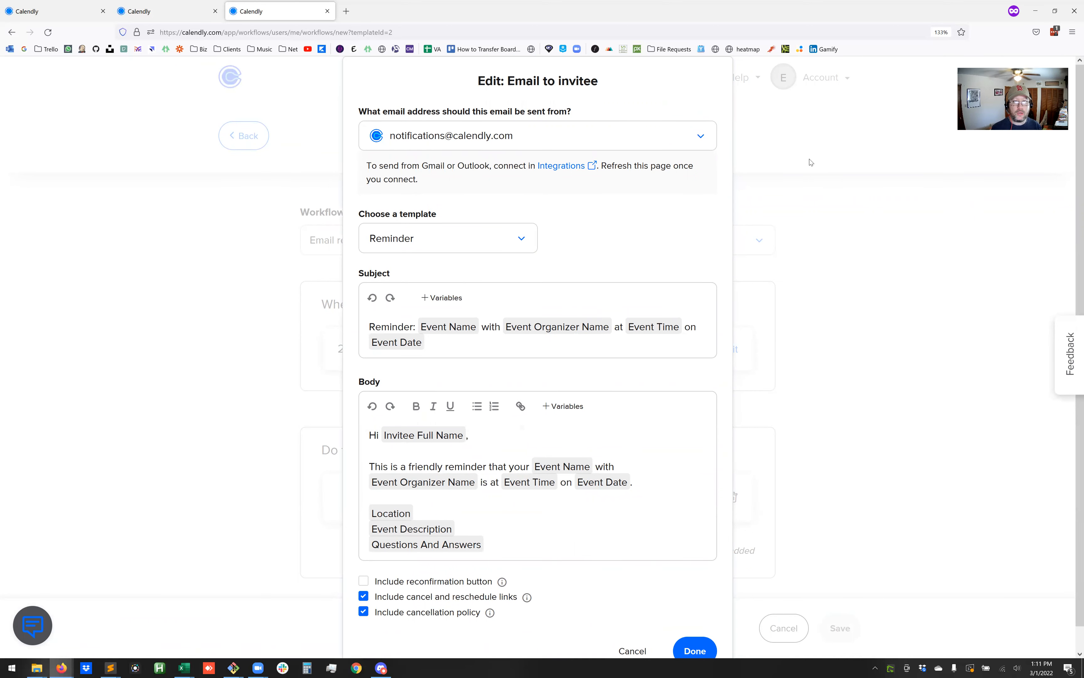
scroll(811, 334, "down", 1)
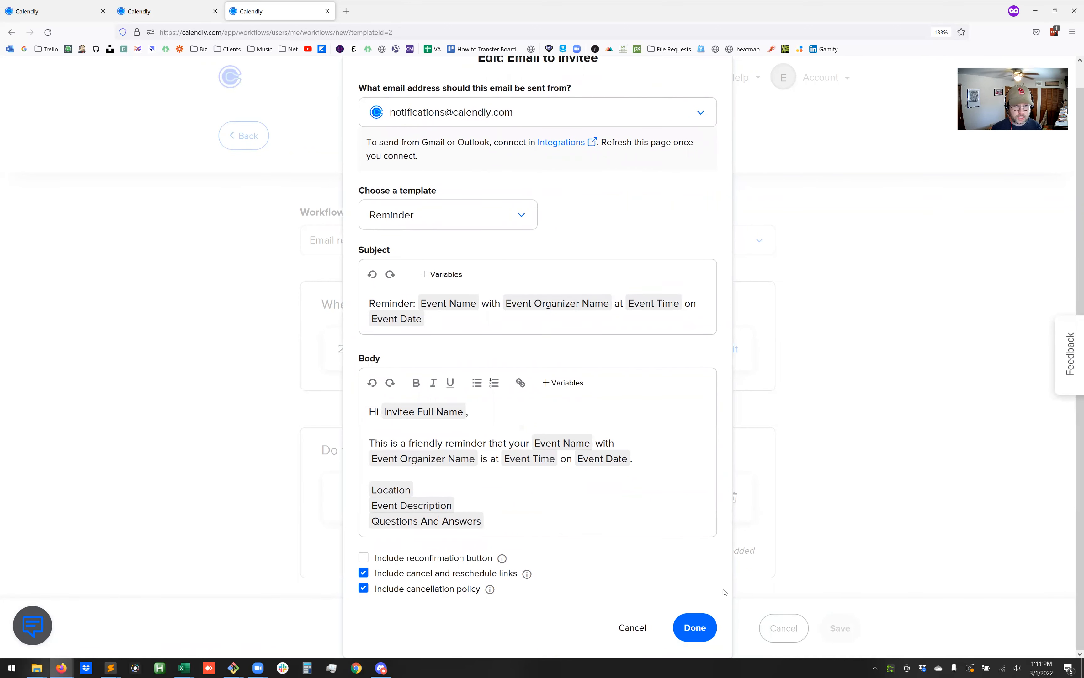
left_click(774, 482)
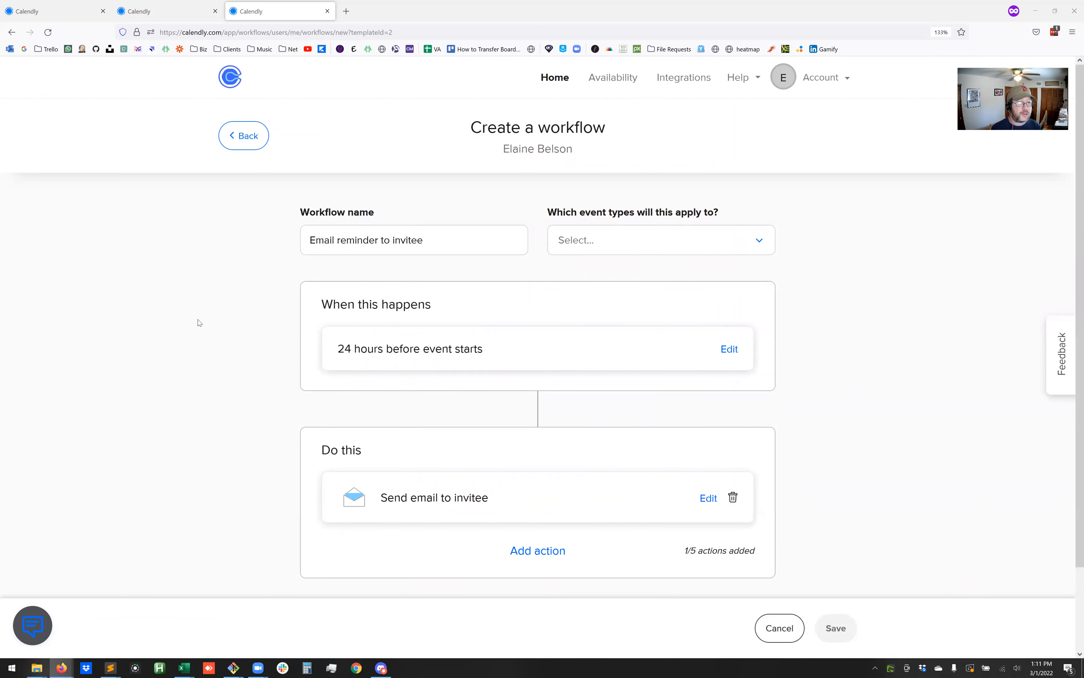
Leave the unsaved workflow, examine the full list of email and text workflow templates, and return to the Workflows overview.
left_click(246, 137)
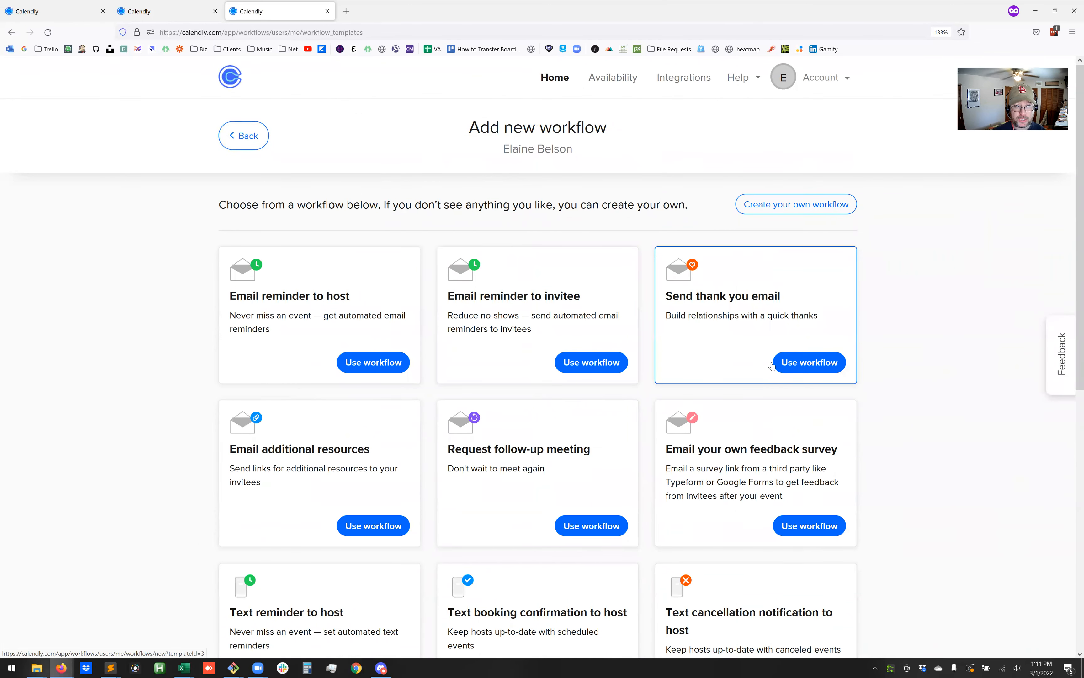
scroll(807, 363, "down", 5)
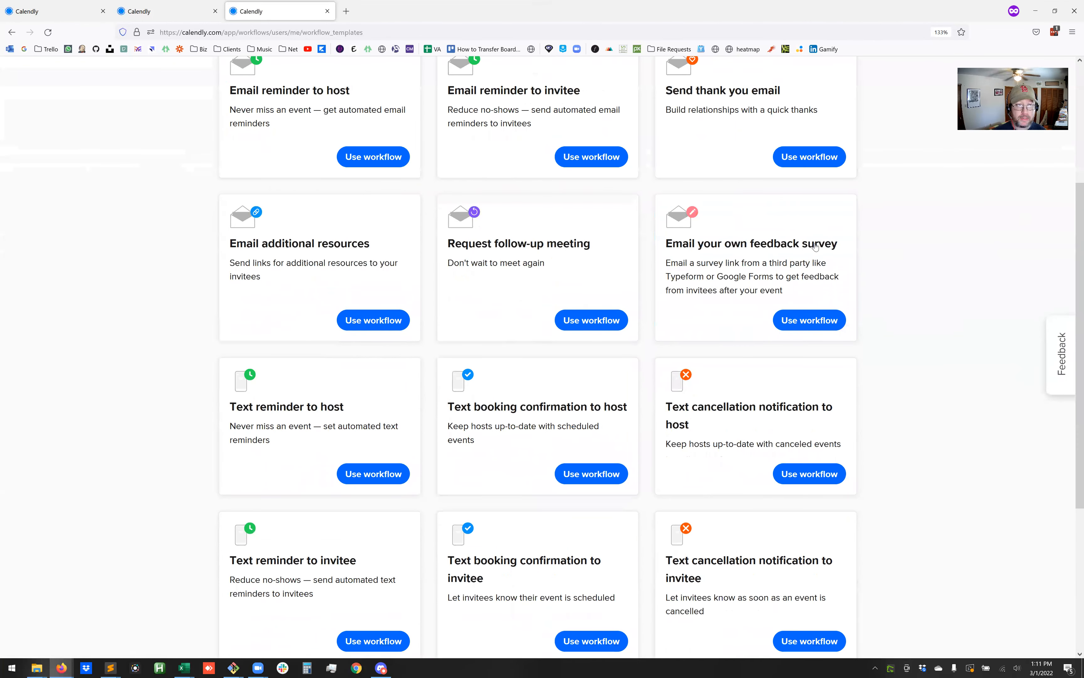
scroll(612, 239, "down", 2)
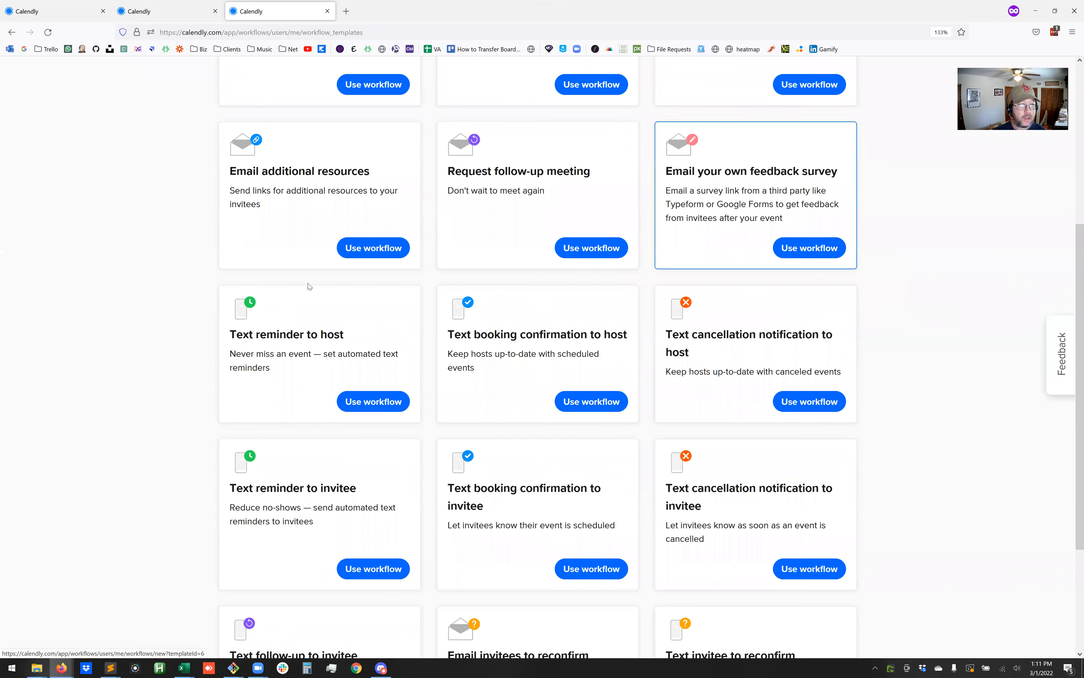
scroll(1003, 481, "down", 1)
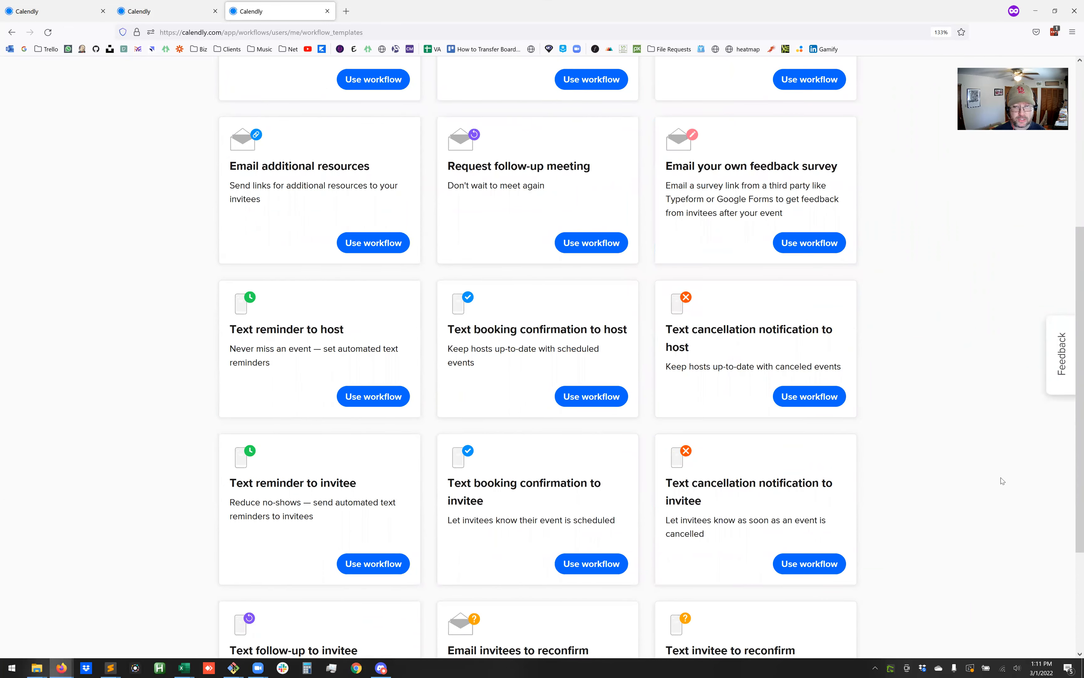
scroll(1003, 481, "down", 4)
scroll(224, 515, "down", 1)
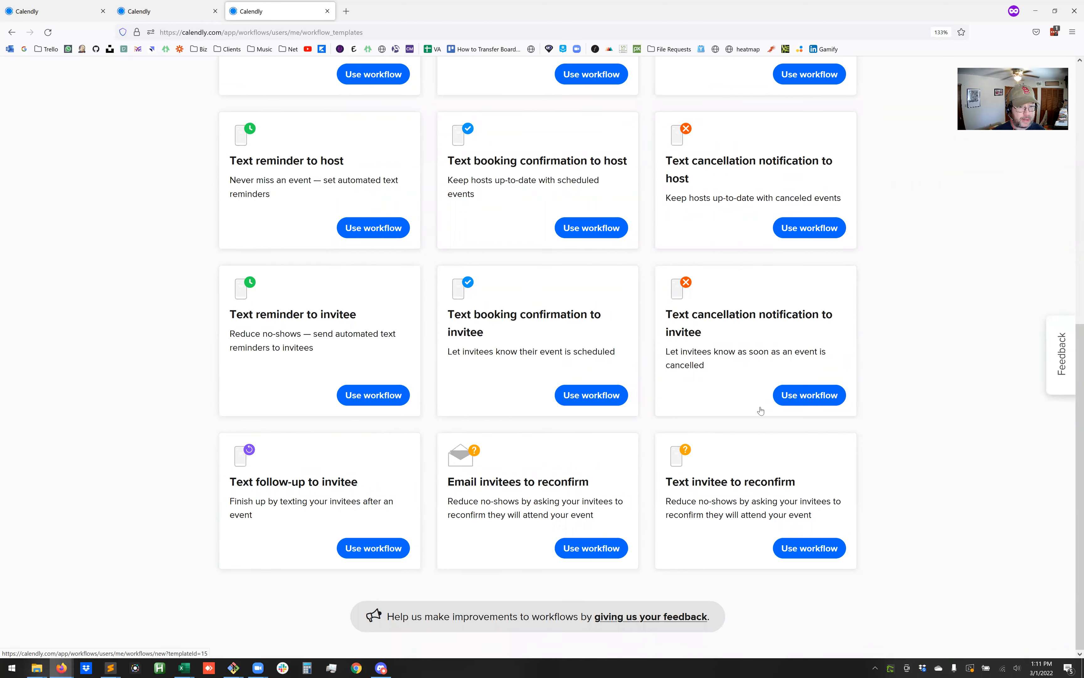
scroll(960, 473, "up", 6)
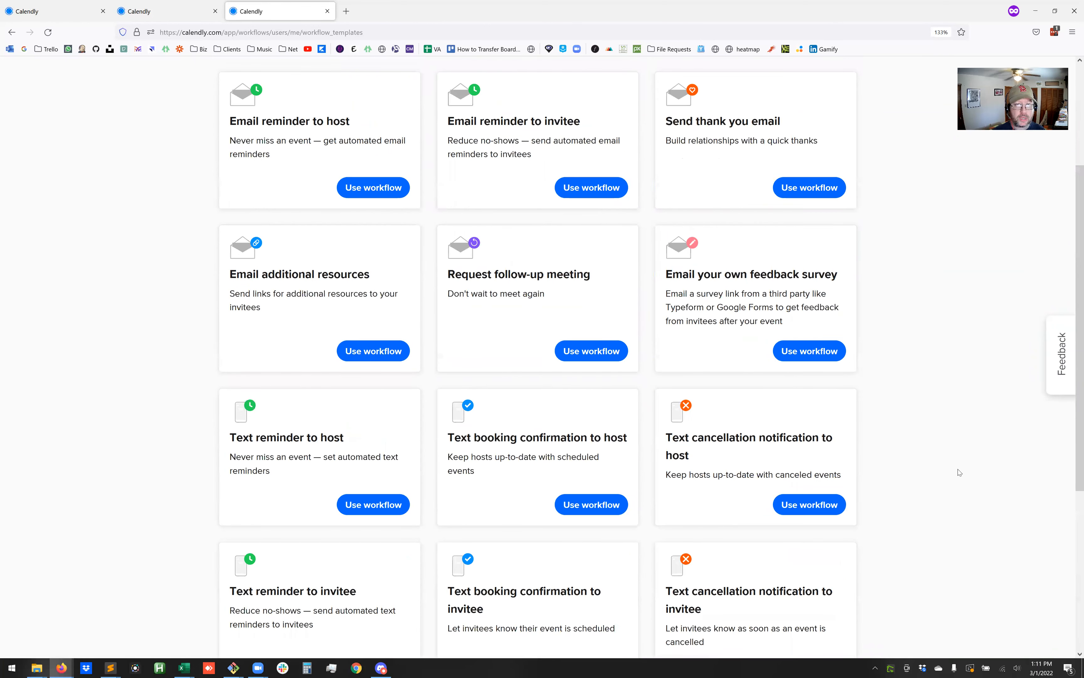
scroll(960, 473, "up", 3)
scroll(948, 455, "down", 4)
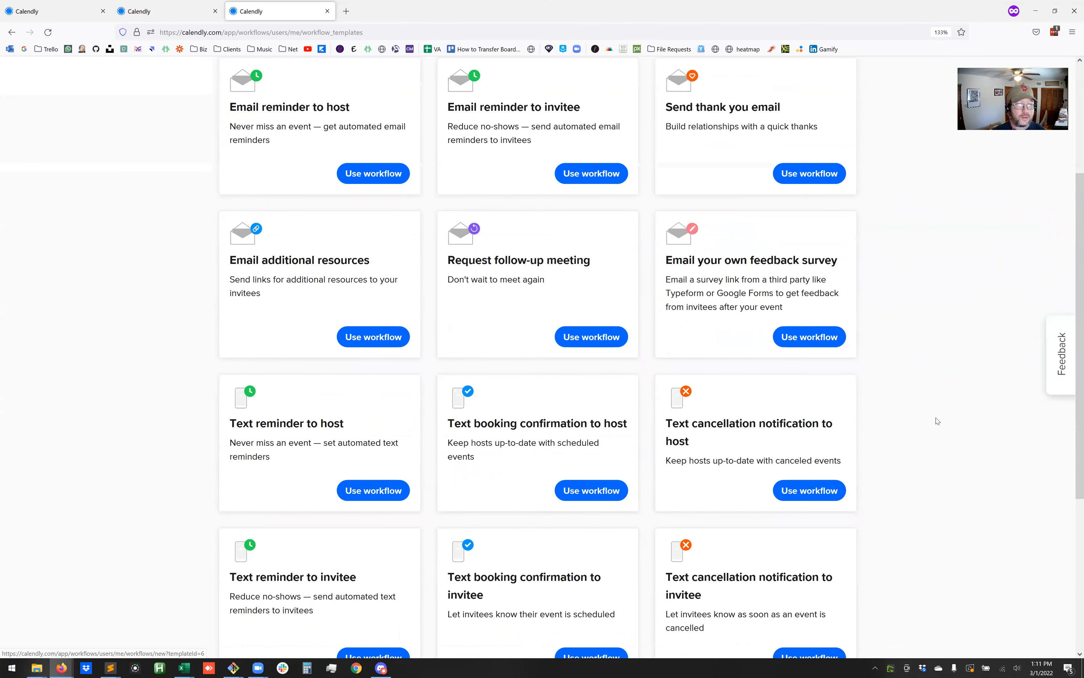
scroll(938, 421, "down", 5)
scroll(102, 385, "up", 9)
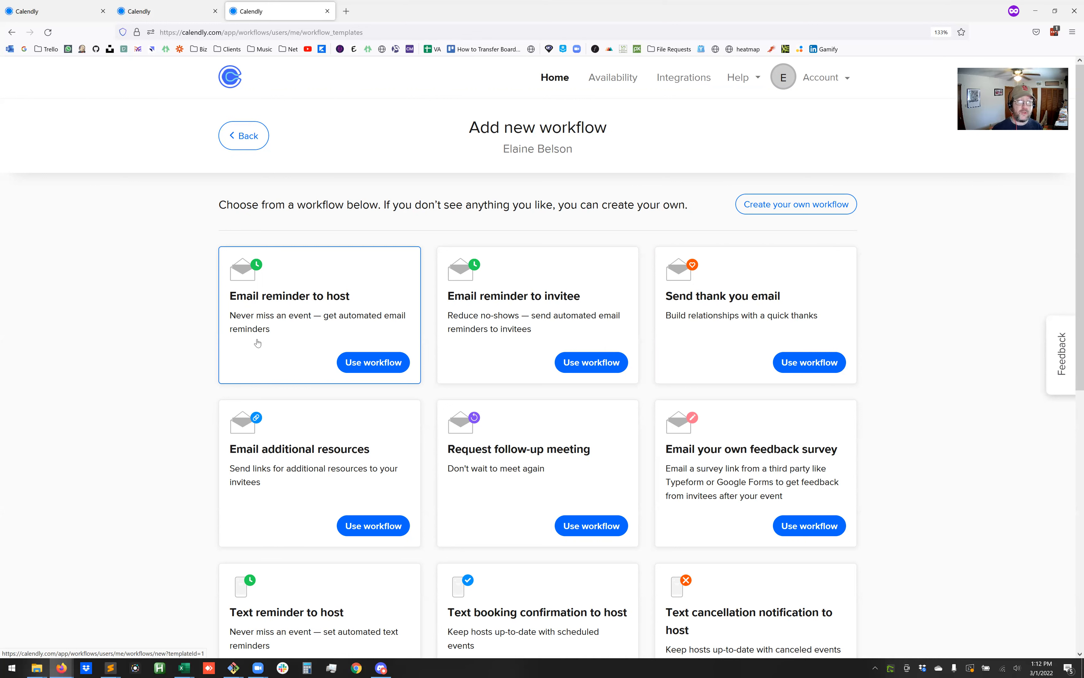
left_click(243, 135)
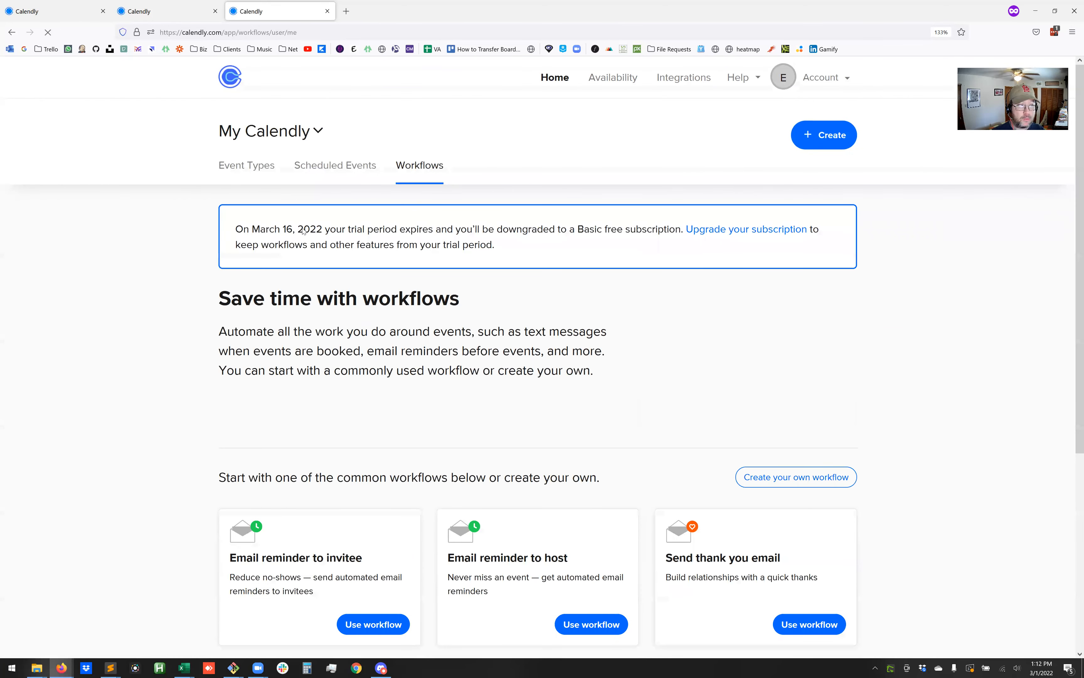
Switch to the Sublime Text notes, highlight the line about connecting to the patient calendar, and return to Calendly in the browser.
mouse_move(114, 668)
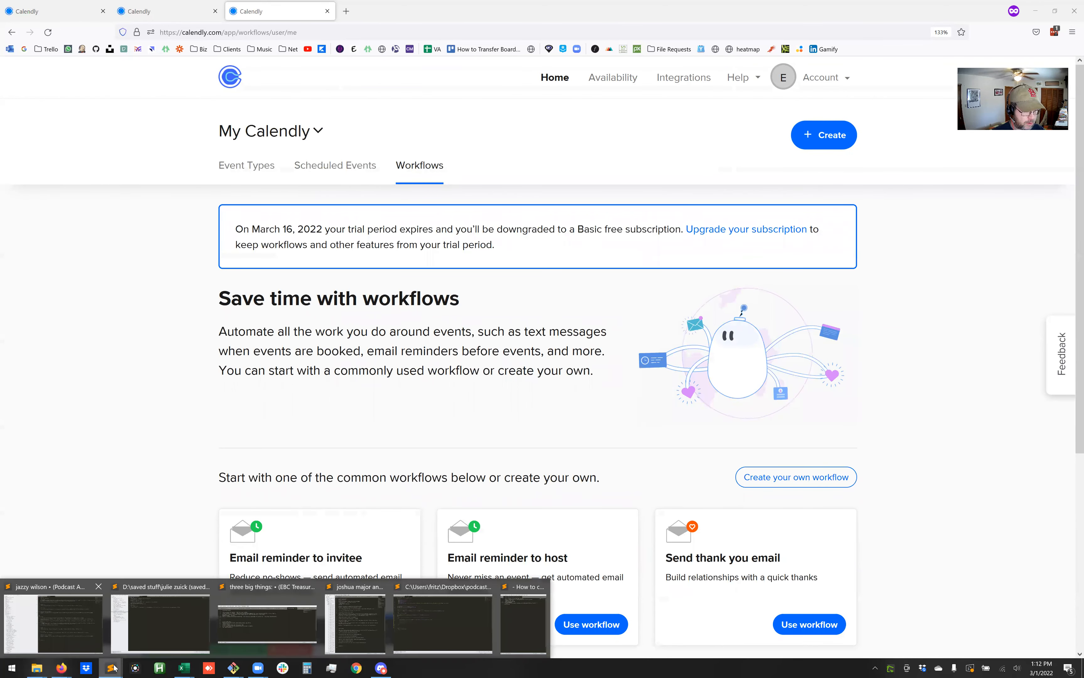
left_click(520, 624)
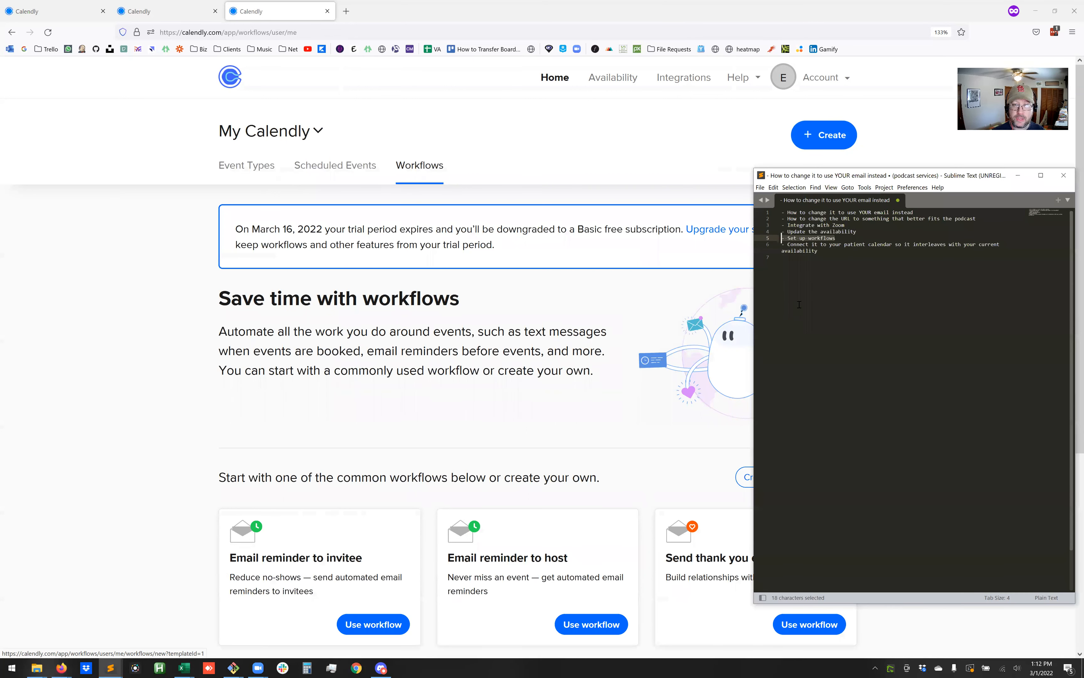
left_click_drag(788, 244, 917, 261)
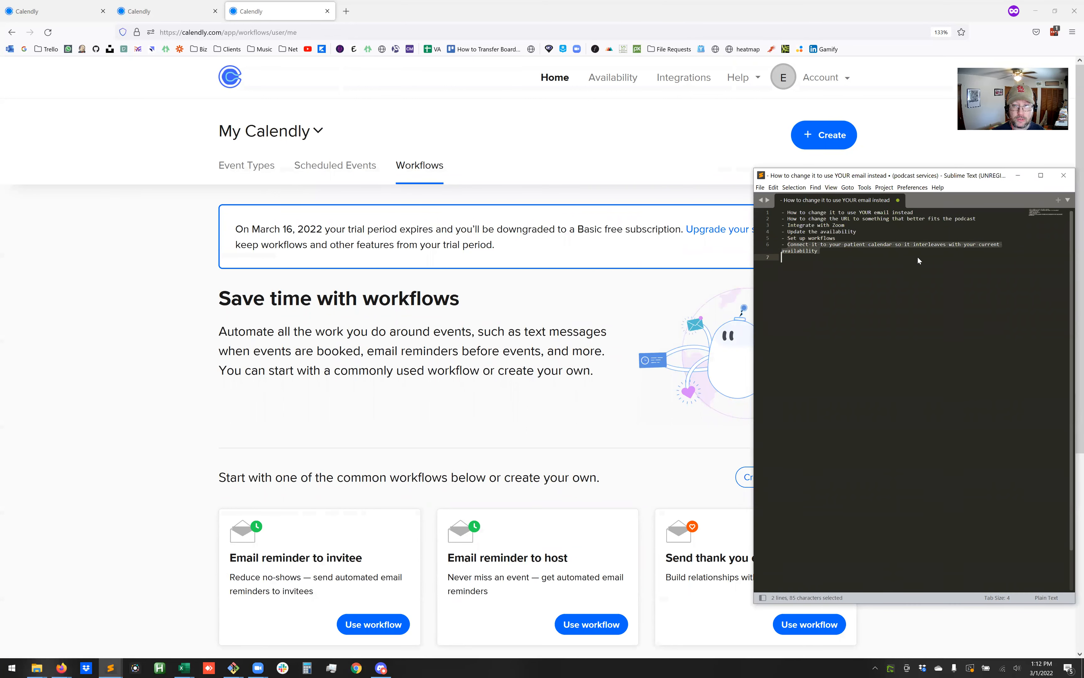
left_click(99, 321)
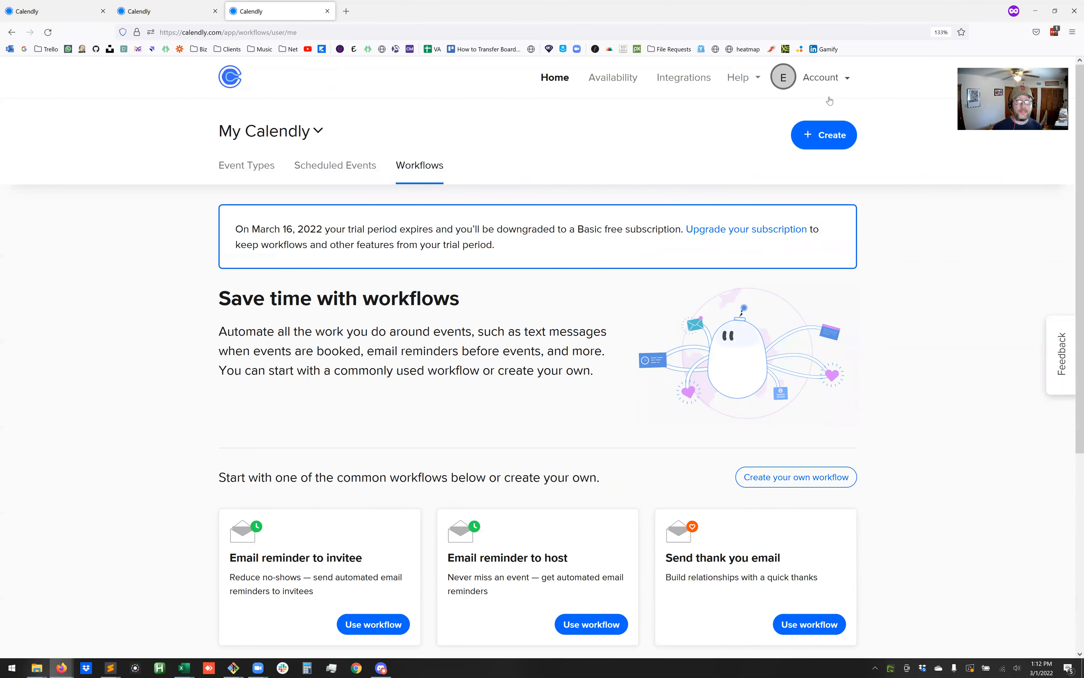
Open the account's Calendar Connections page.
left_click(823, 83)
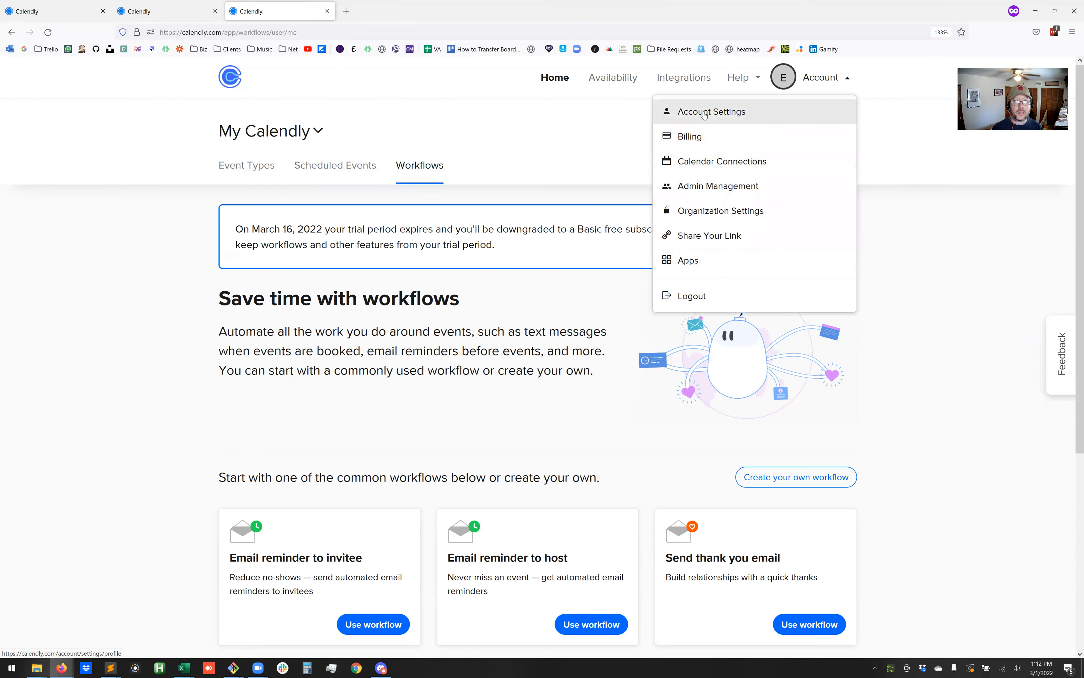
left_click(700, 162)
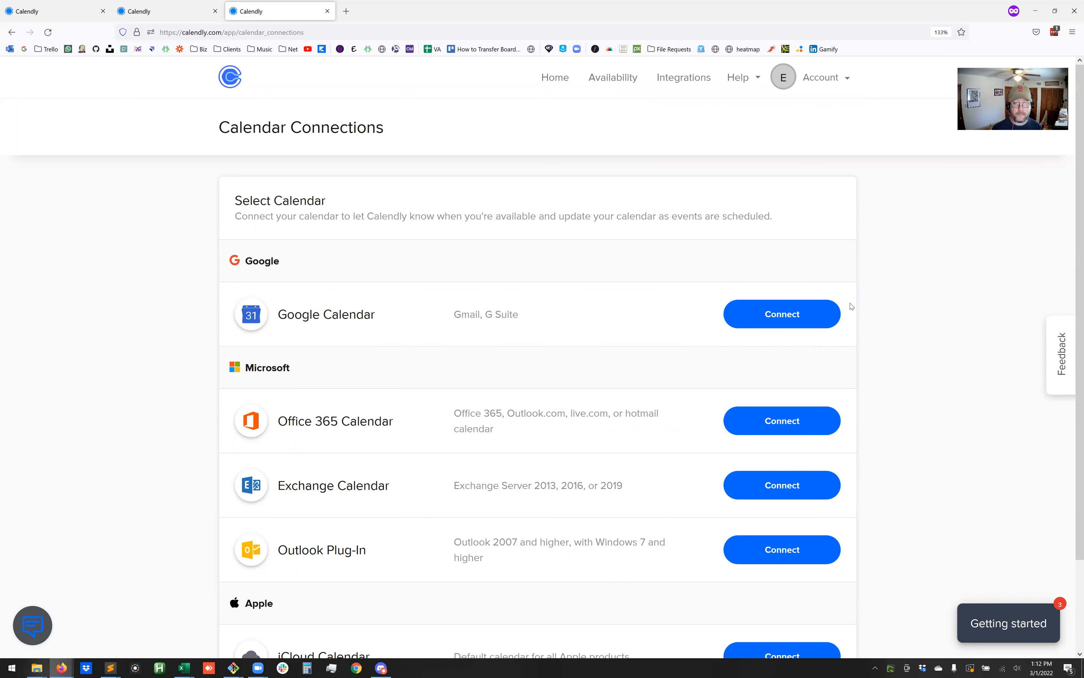
Start connecting Google Calendar, view the sign-in for using another account, and go back to the Calendar Connections page.
left_click(785, 319)
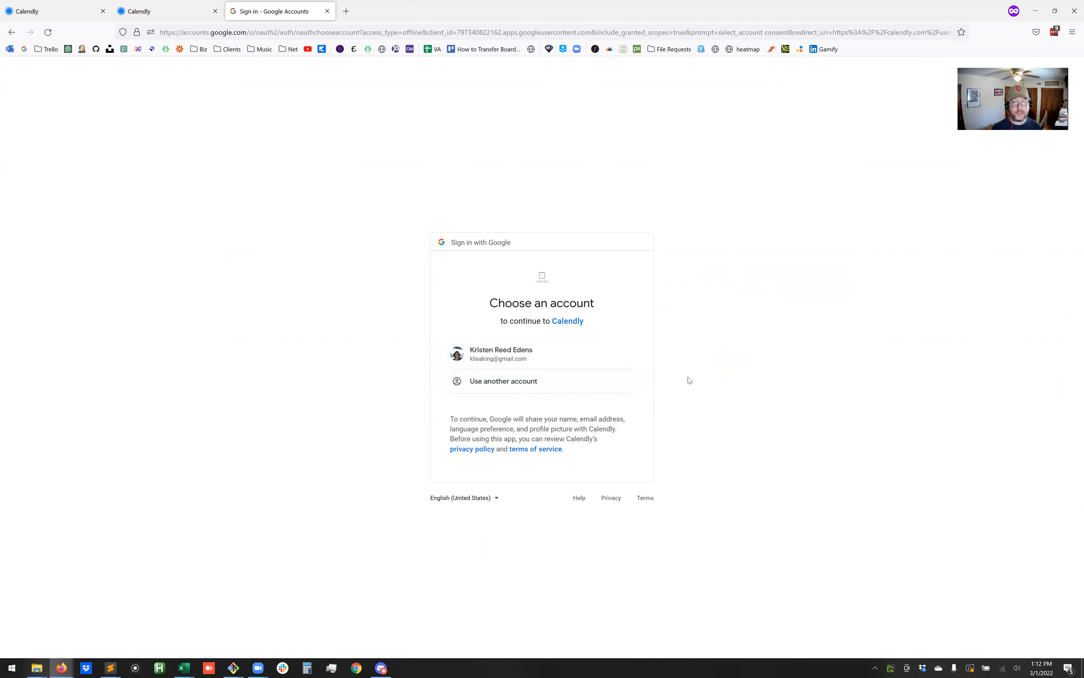
left_click(503, 389)
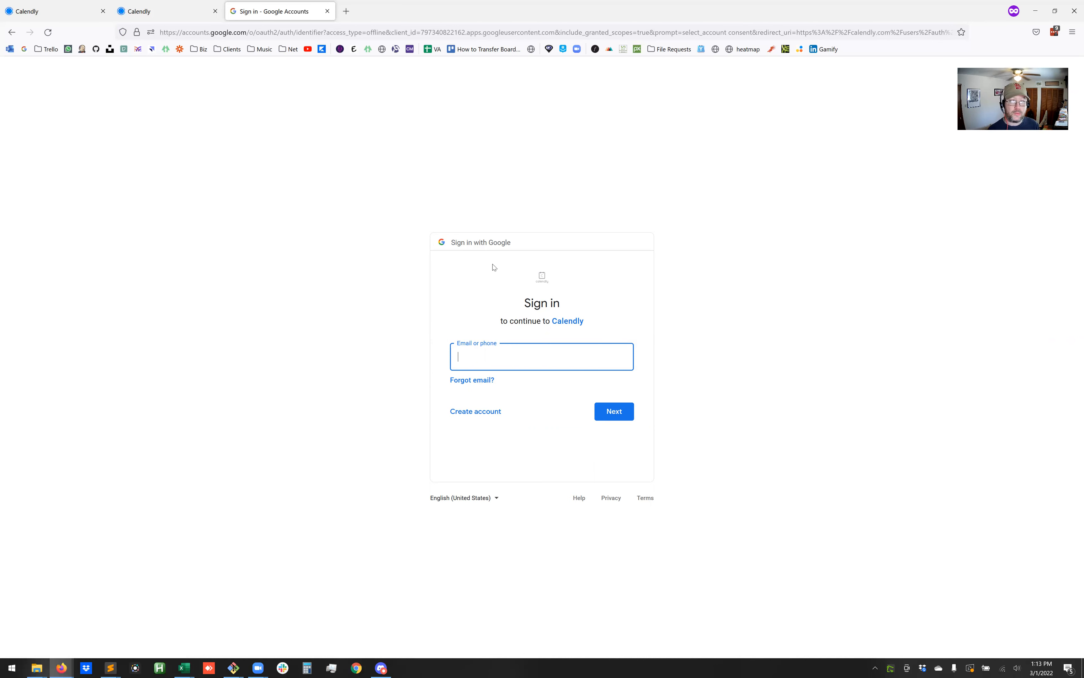
left_click(12, 32)
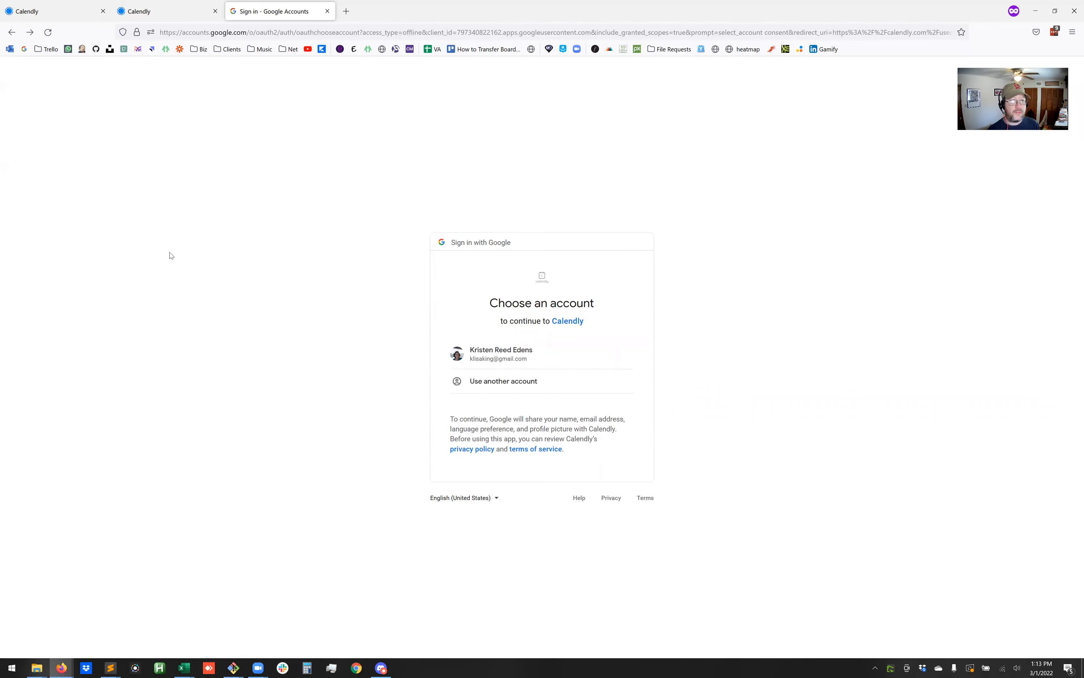
left_click(12, 32)
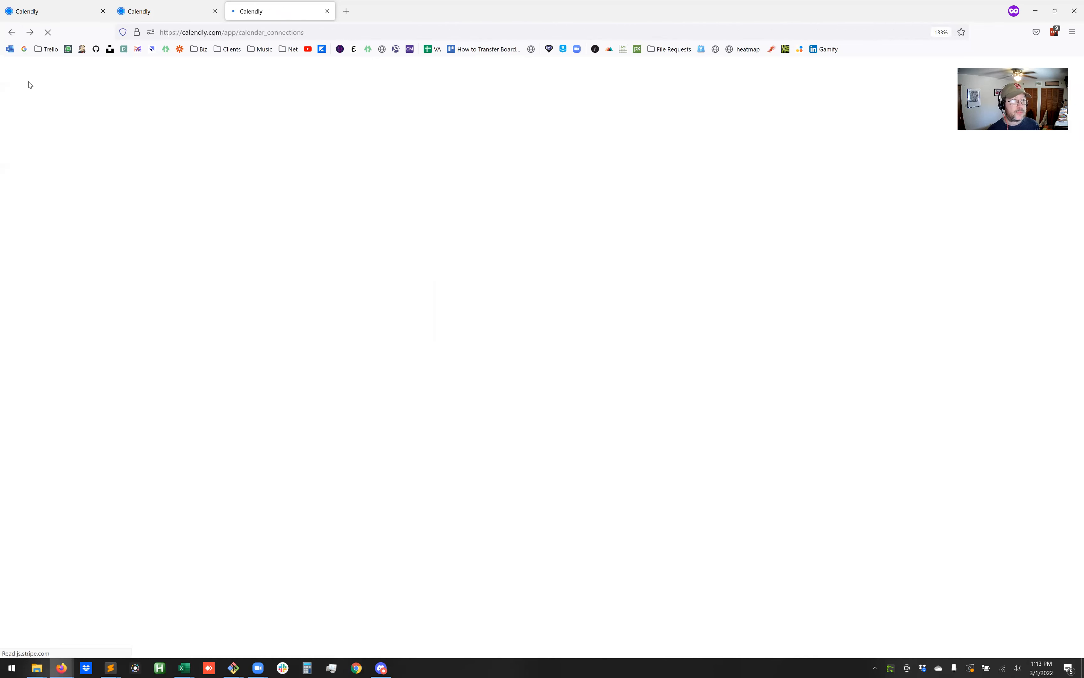